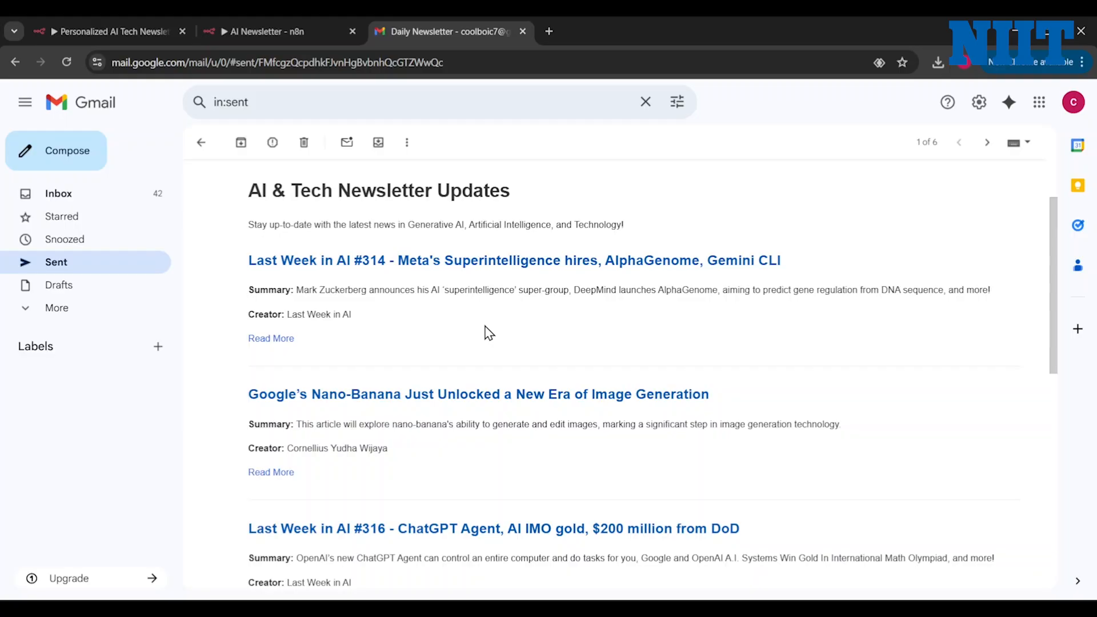
pyautogui.scroll(-3, 487, 331)
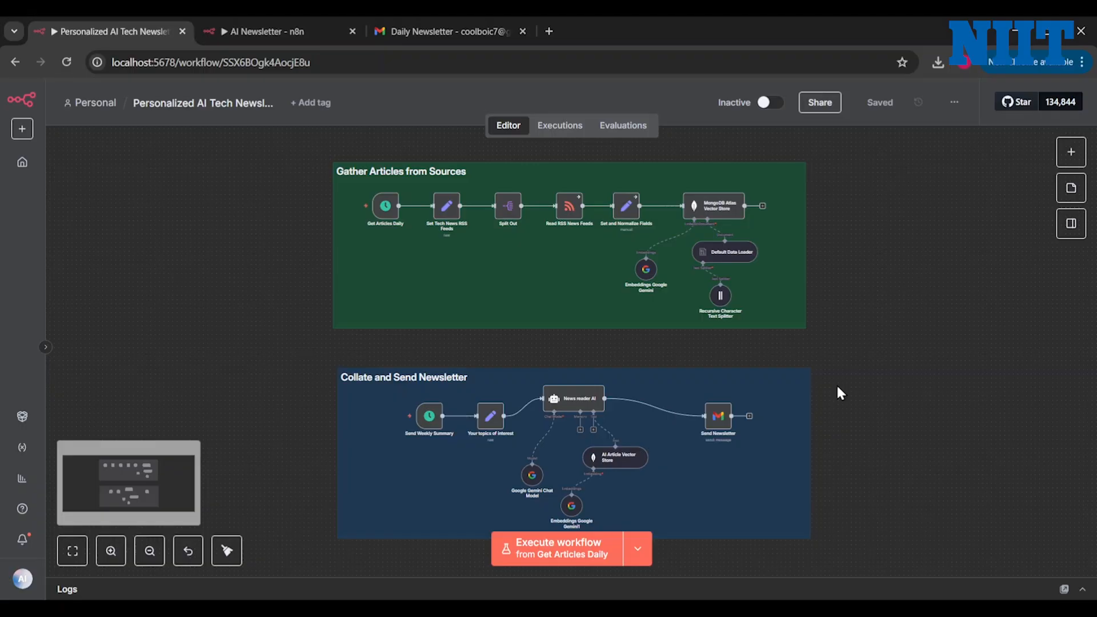
# In the empty AI Newsletter workflow, add a Schedule Trigger as the first node with its default daily settings.
pyautogui.hotkey('ctrl', 'Tab')
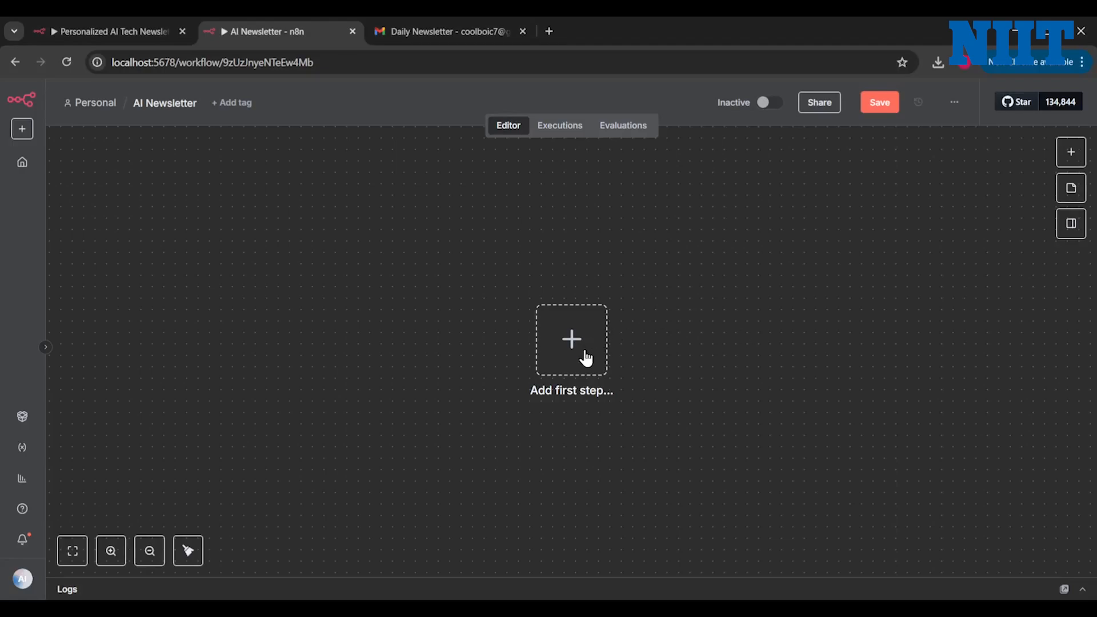
pyautogui.click(585, 358)
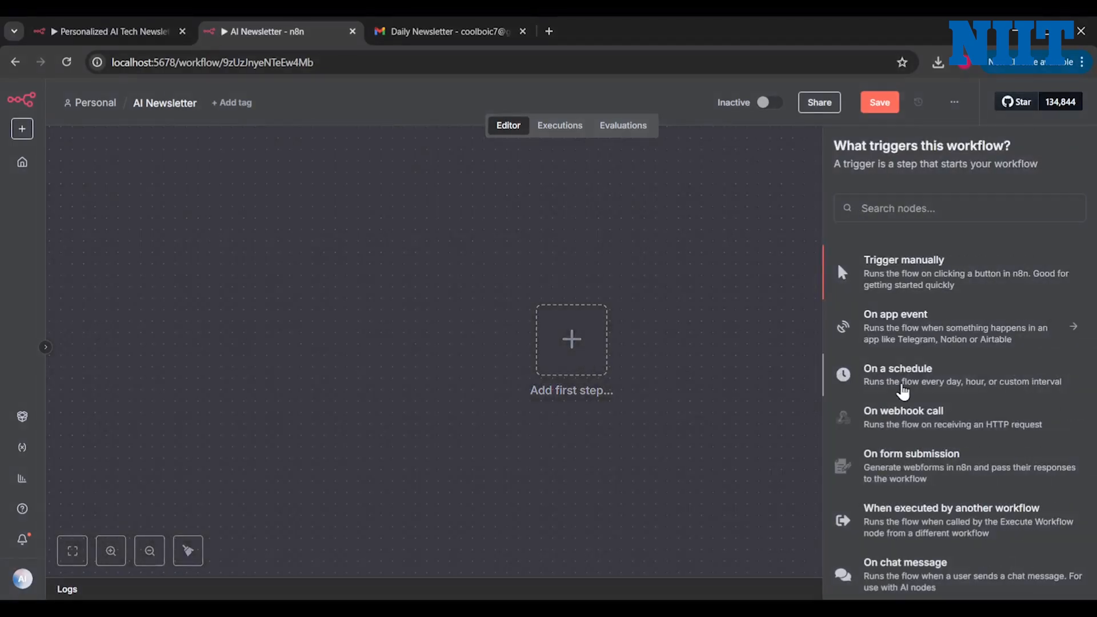
pyautogui.click(902, 389)
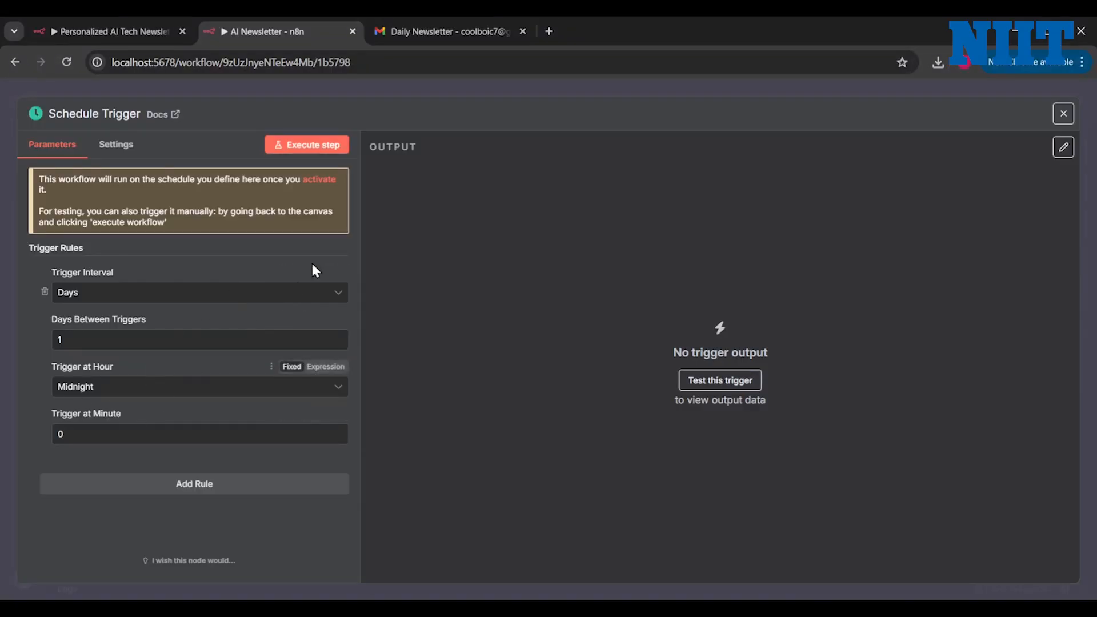
pyautogui.click(1063, 114)
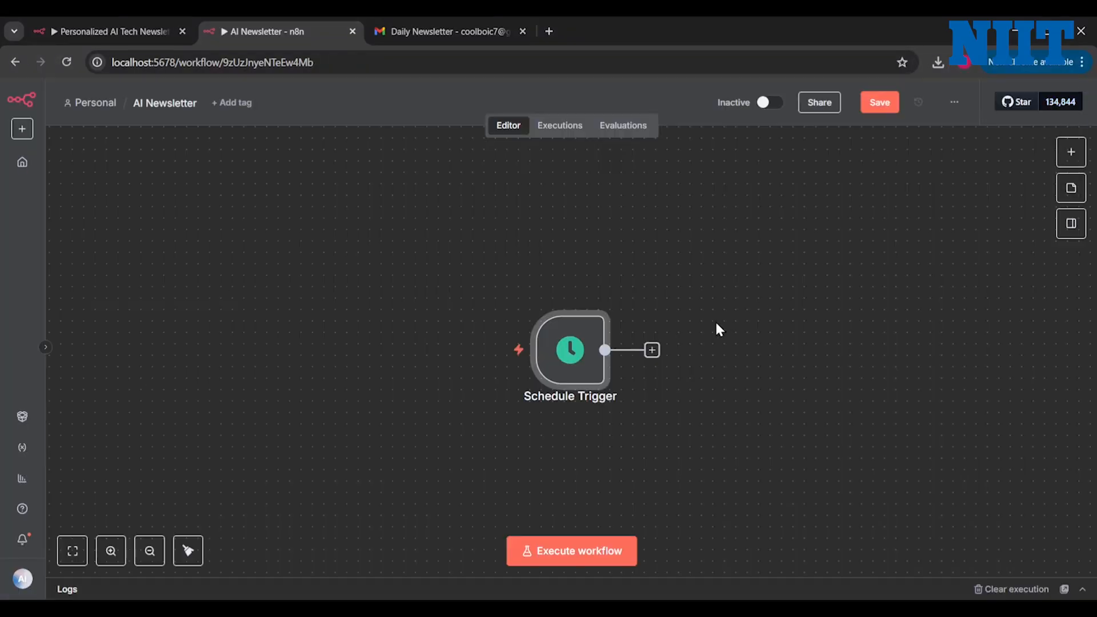
# Add an Edit Fields (Set) node after the Schedule Trigger.
pyautogui.click(657, 357)
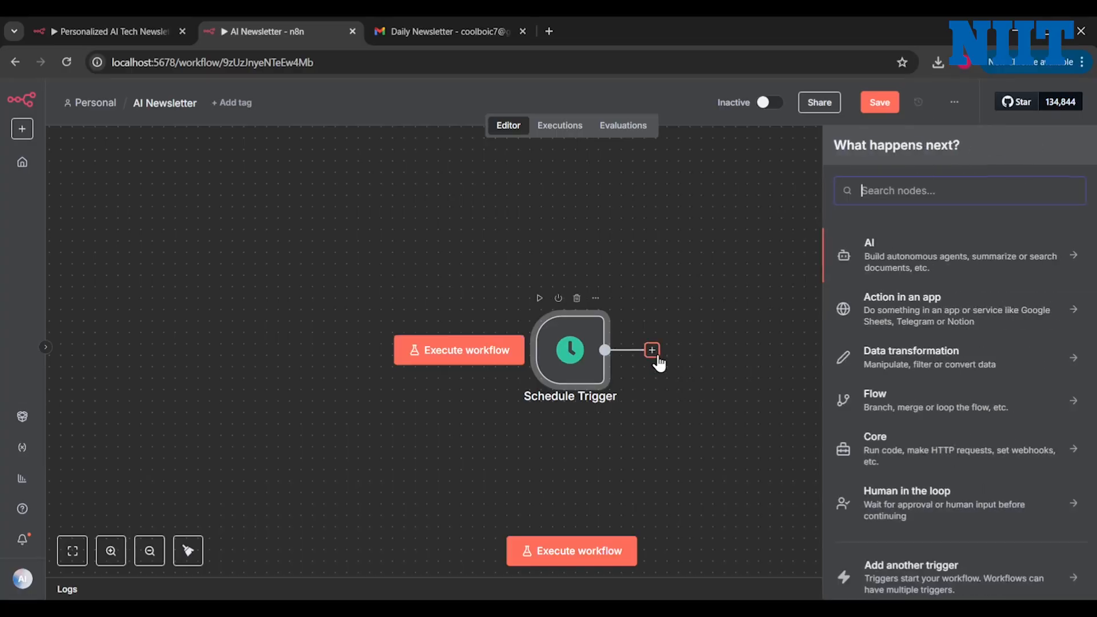
pyautogui.write('set')
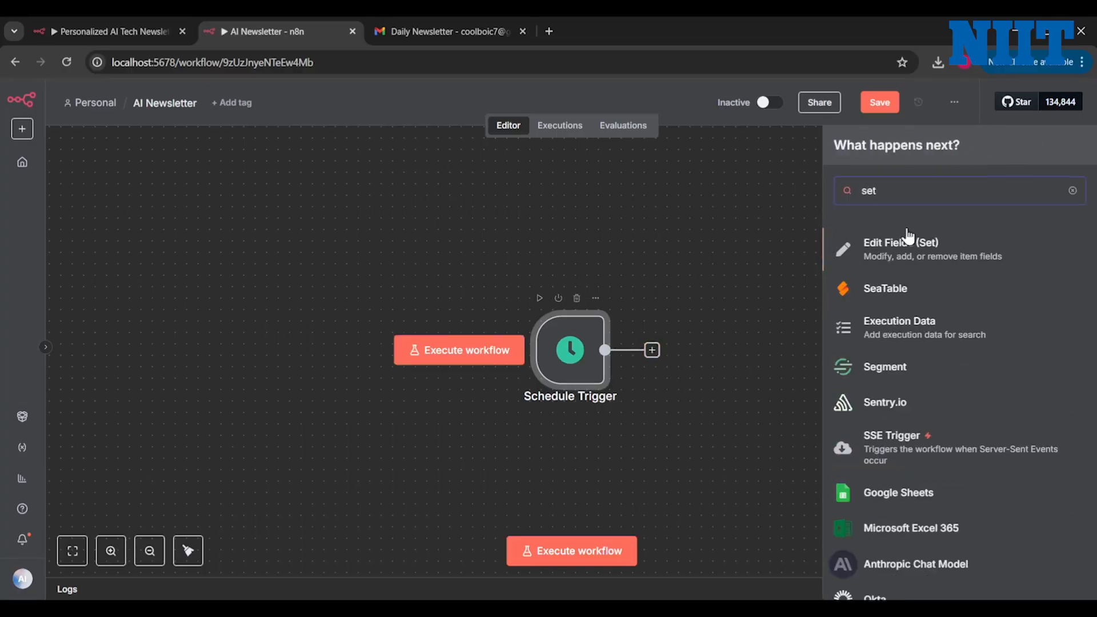
pyautogui.click(950, 264)
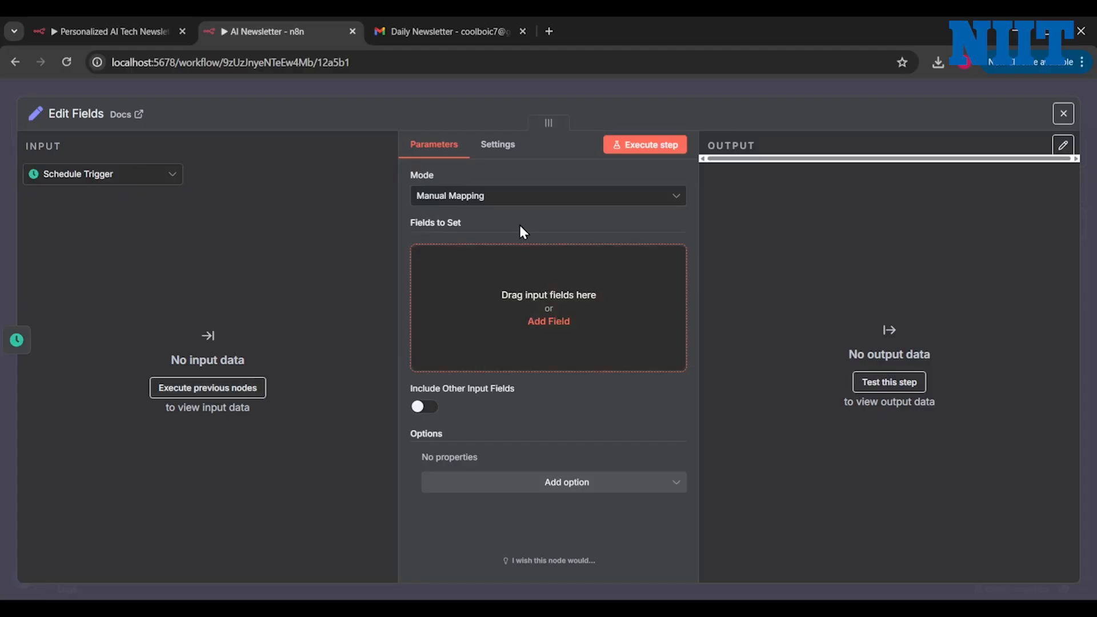
pyautogui.click(517, 207)
pyautogui.click(496, 268)
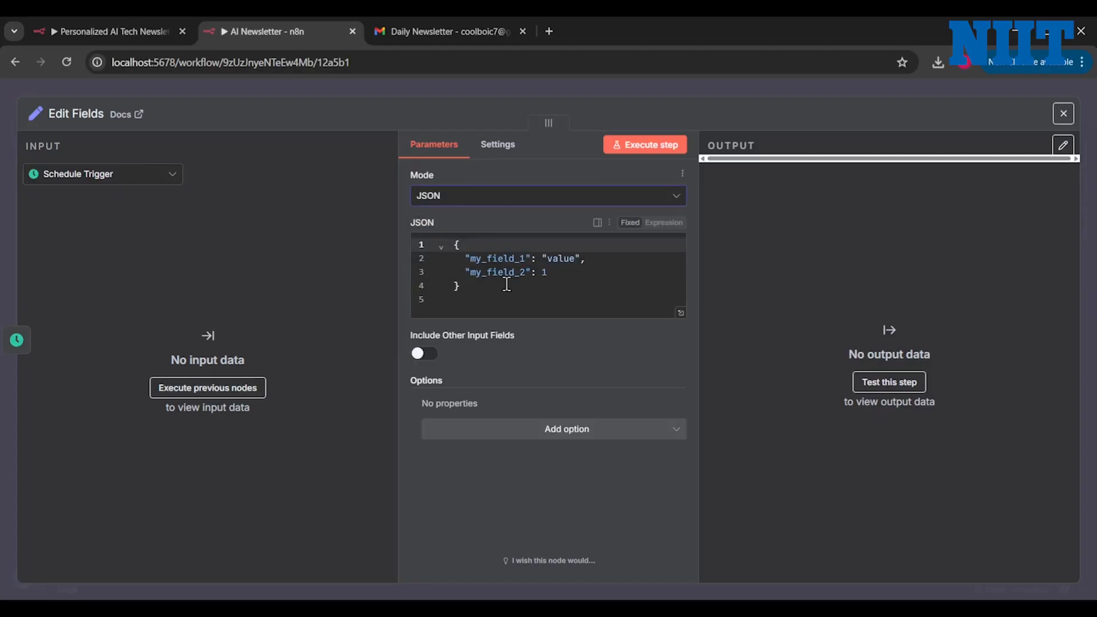
pyautogui.click(506, 286)
pyautogui.hotkey('ctrl', 'a')
pyautogui.write('{   "RSS_Feeds": [     "https://www.kdnuggets.com/feed",     "https://lastweekin.ai/feed"   ] }')
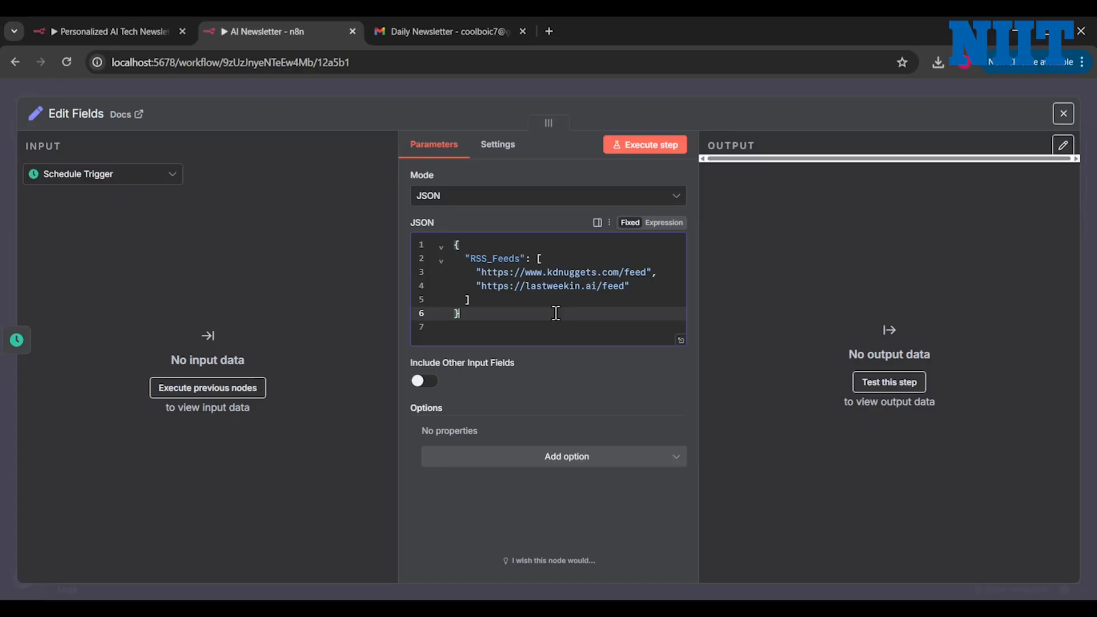
pyautogui.press('Escape')
# Add a Split Out node after Edit Fields and run the workflow up to Edit Fields to supply its input data.
pyautogui.click(800, 350)
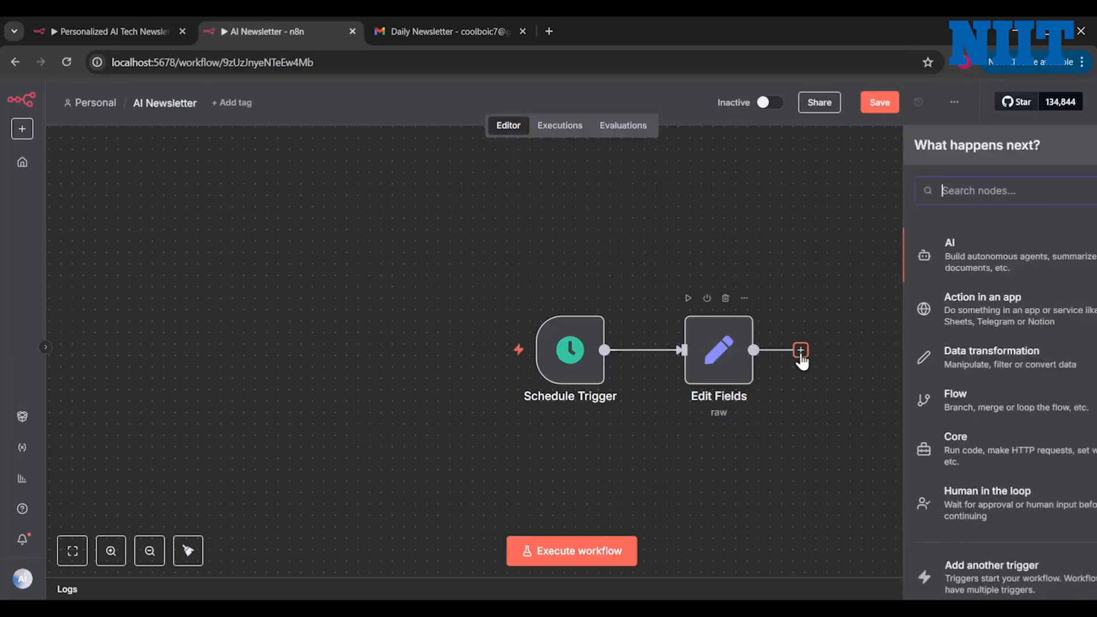
pyautogui.write('Split')
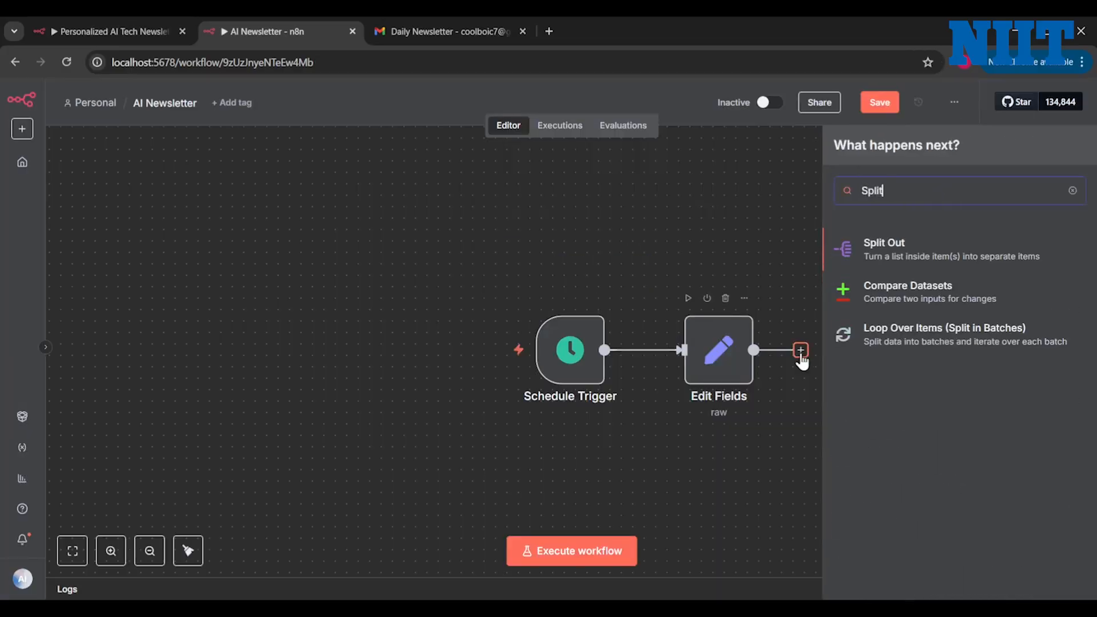
pyautogui.click(925, 255)
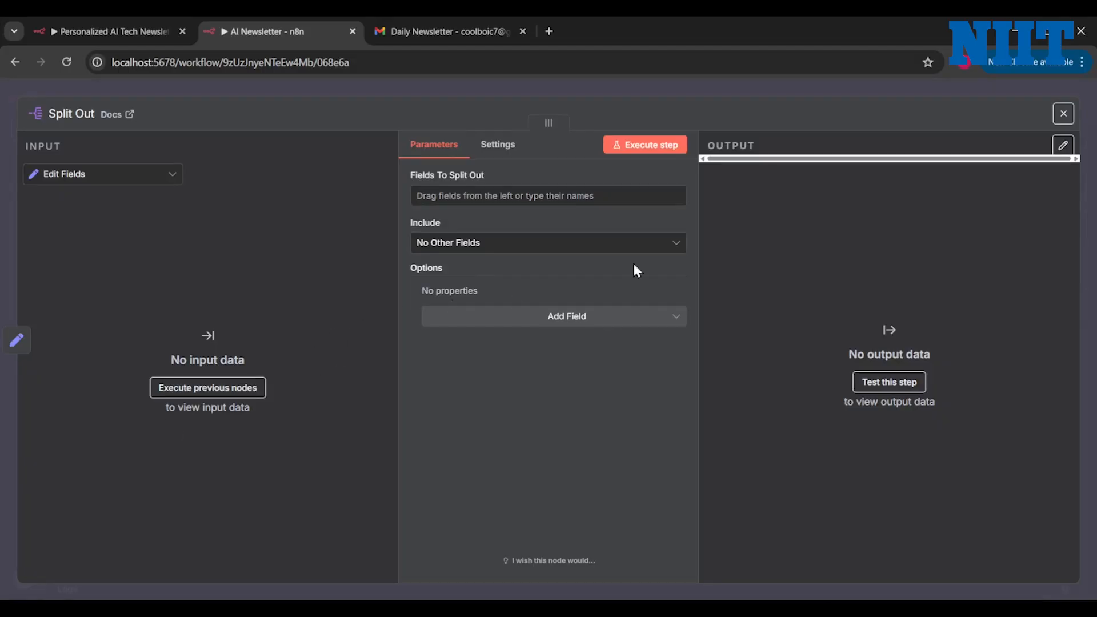
pyautogui.click(1063, 113)
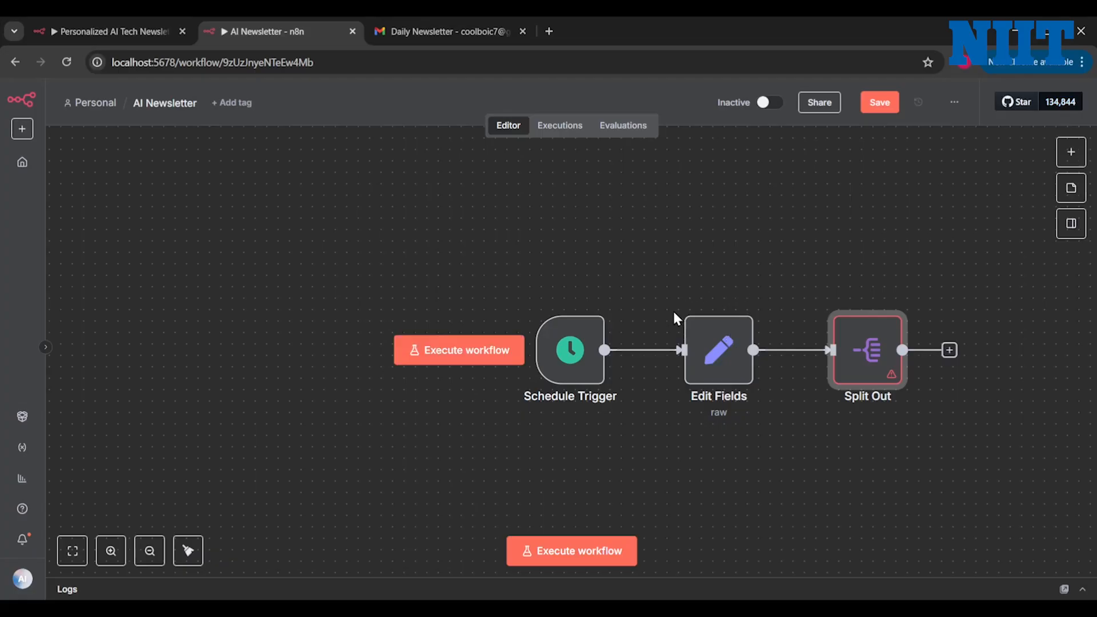
pyautogui.click(516, 349)
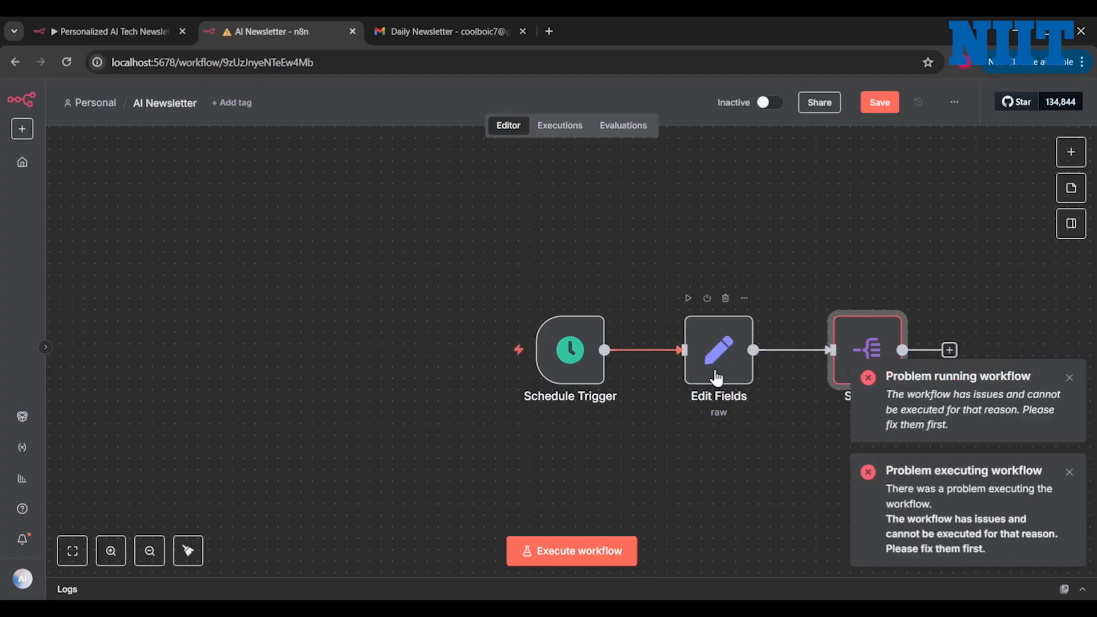
pyautogui.click(689, 299)
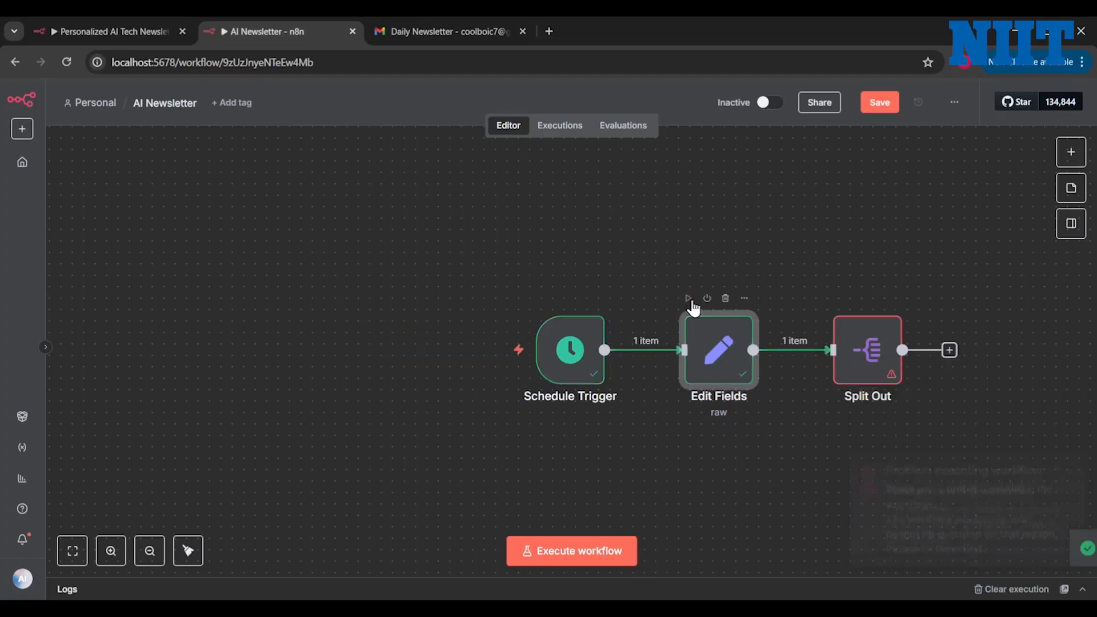
# Set the Split Out node to split out the RSS_Feeds field and execute the step.
pyautogui.doubleClick(853, 370)
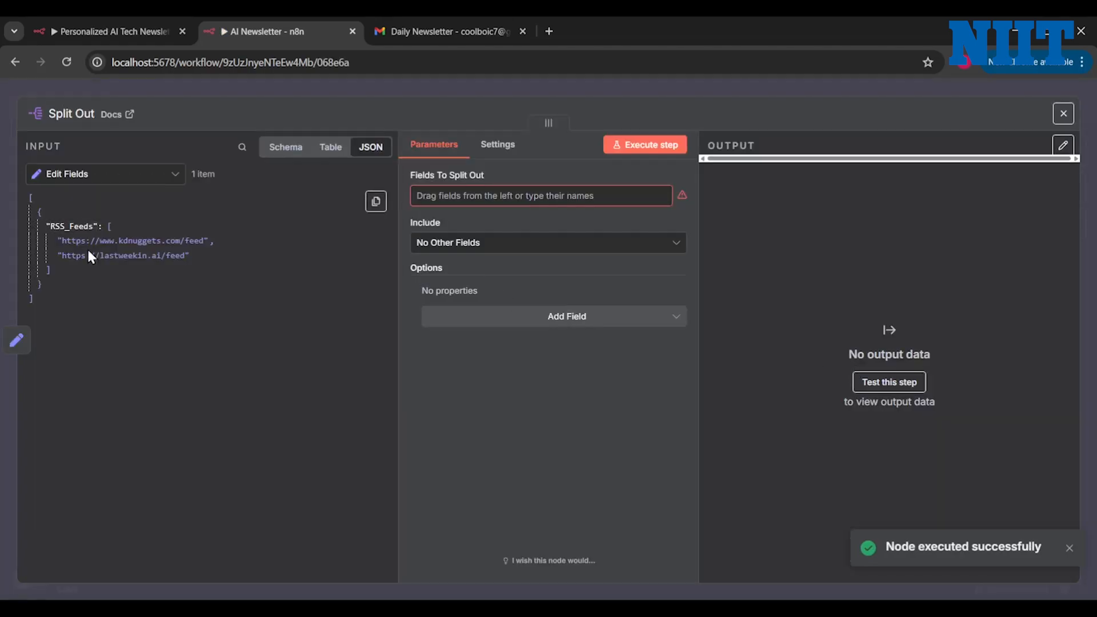
pyautogui.moveTo(78, 231); pyautogui.dragTo(502, 186)
pyautogui.click(667, 153)
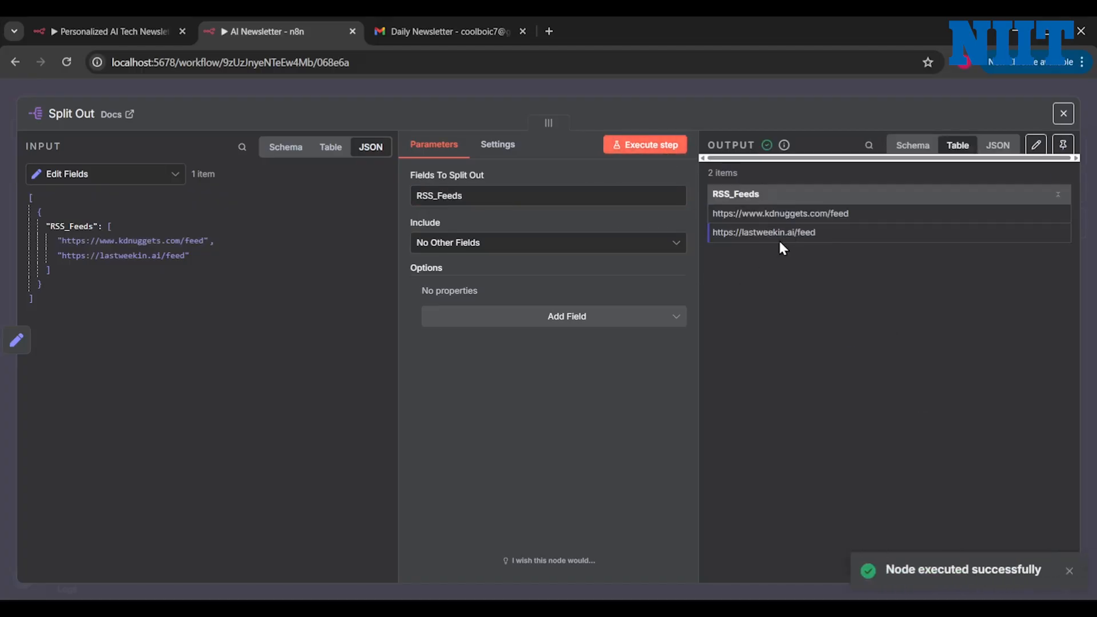
pyautogui.click(1062, 113)
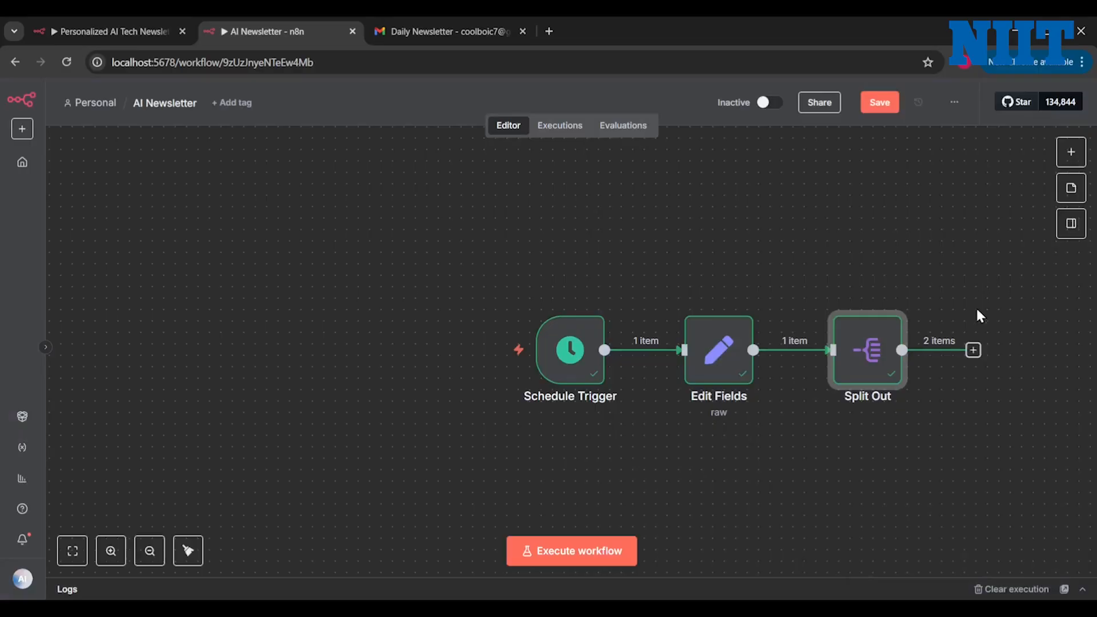
# Add an RSS Read node after Split Out and map its URL to the expression {{ $json.RSS_Feeds }}.
pyautogui.click(973, 350)
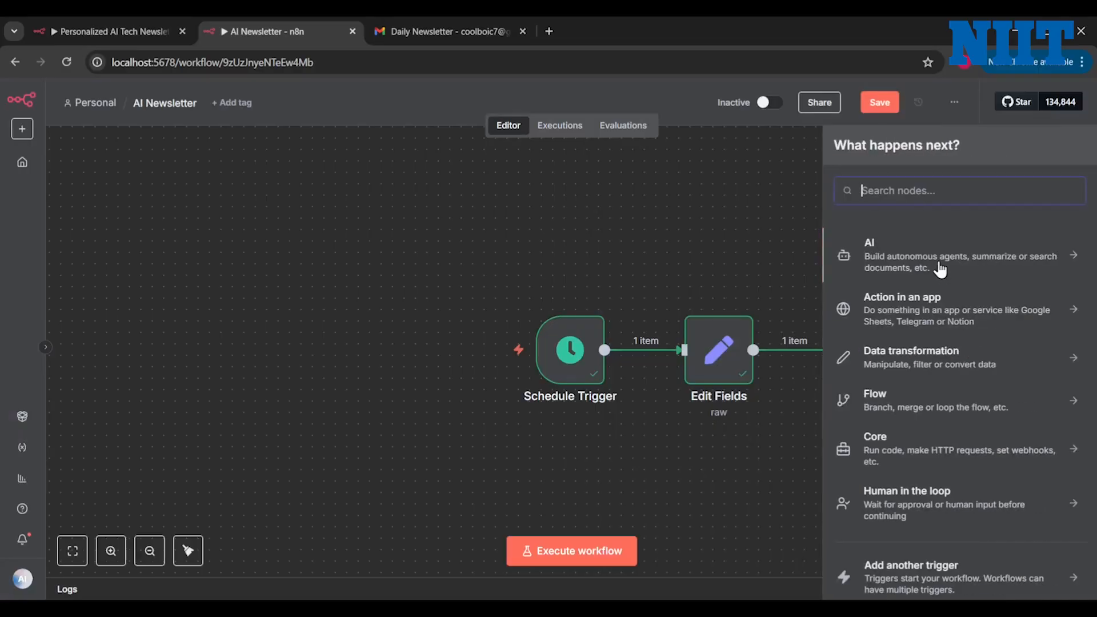
pyautogui.write('rss')
pyautogui.click(914, 252)
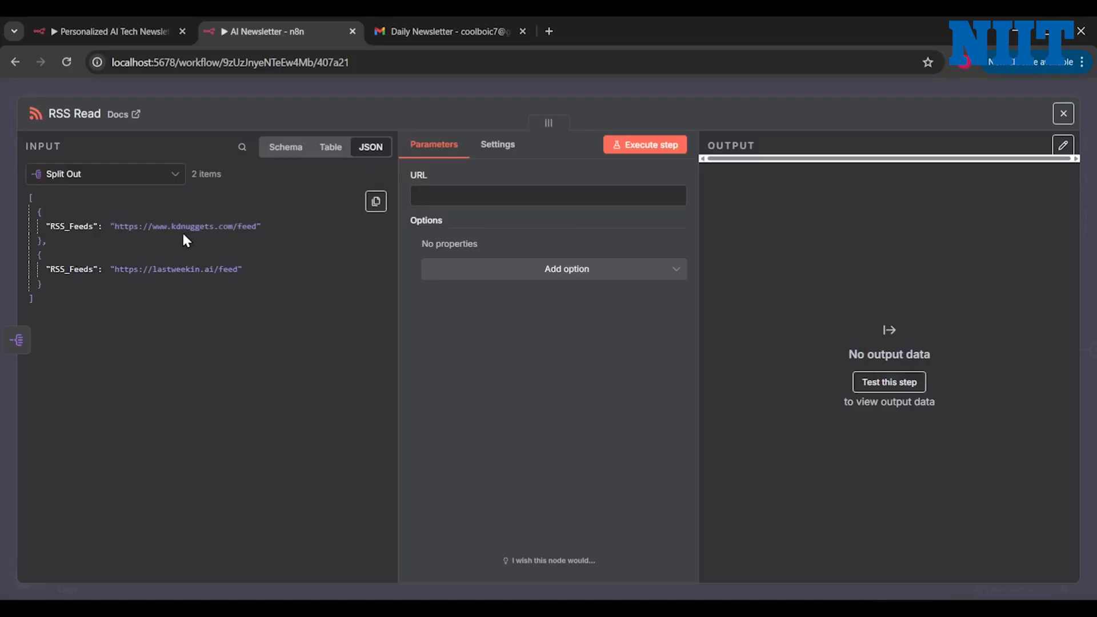
pyautogui.moveTo(61, 223); pyautogui.dragTo(460, 196)
pyautogui.click(573, 317)
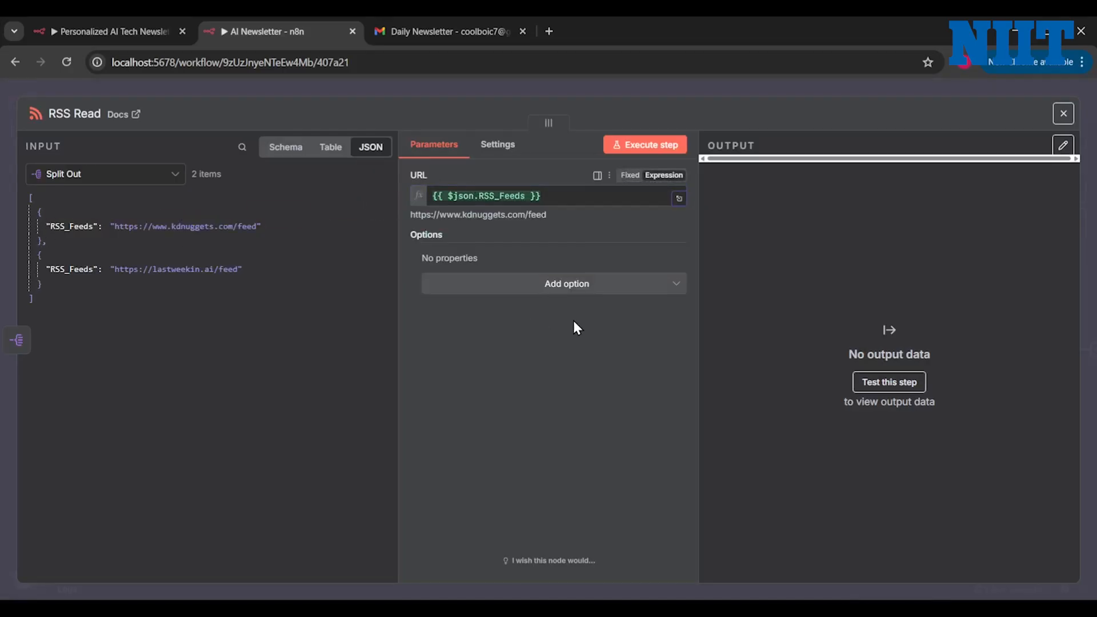
# Execute the RSS Read step and review the creators, titles, links and dates of the fetched articles.
pyautogui.click(647, 146)
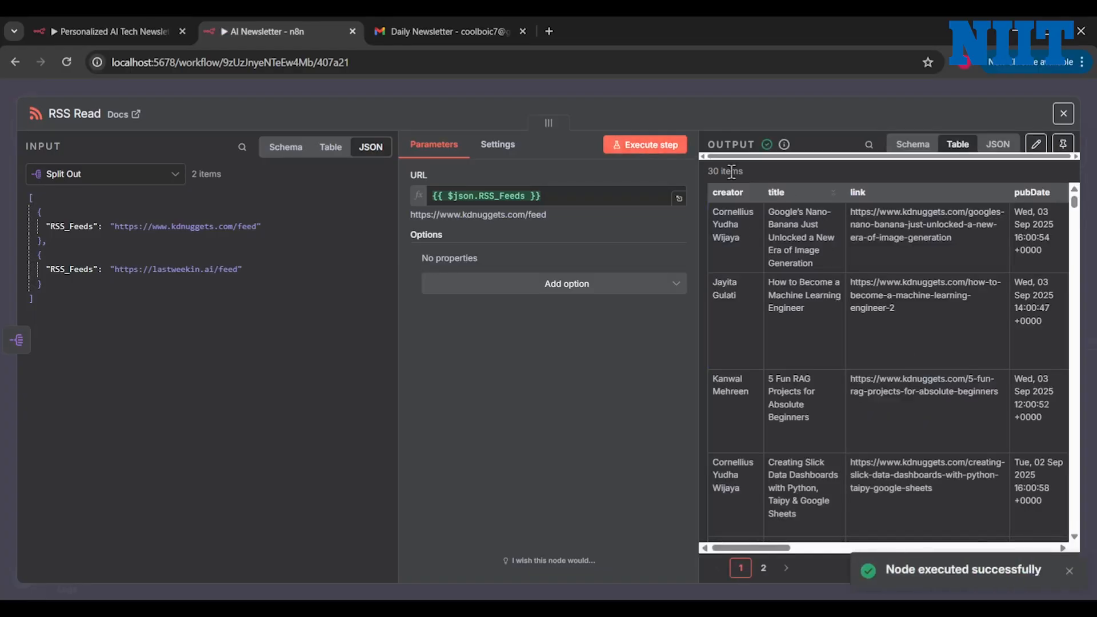
pyautogui.scroll(-4, 795, 388)
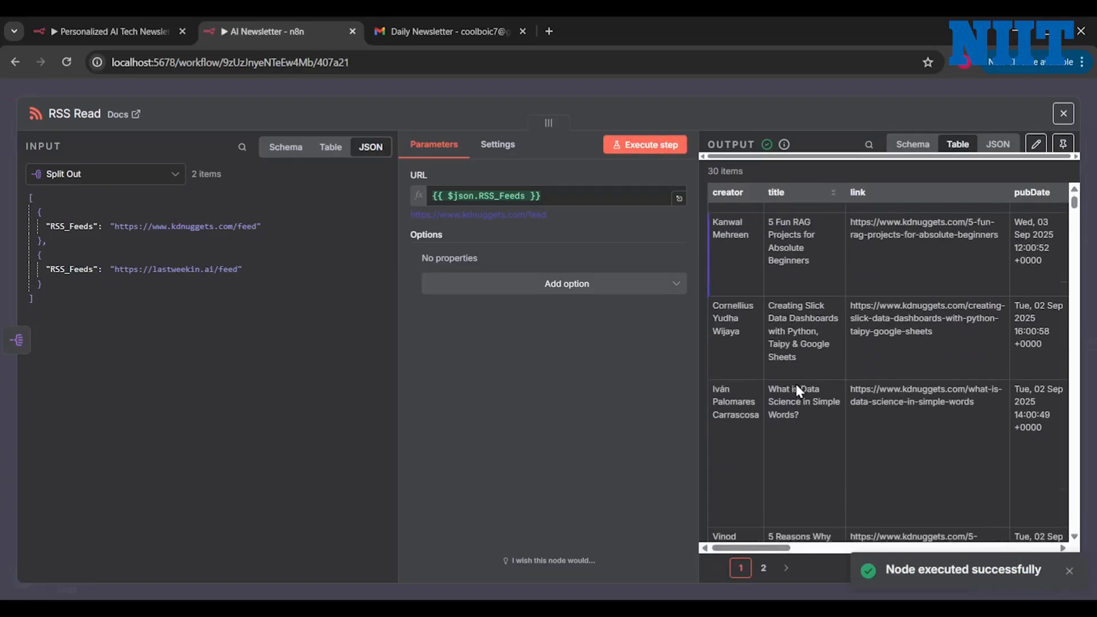
pyautogui.scroll(-7, 919, 343)
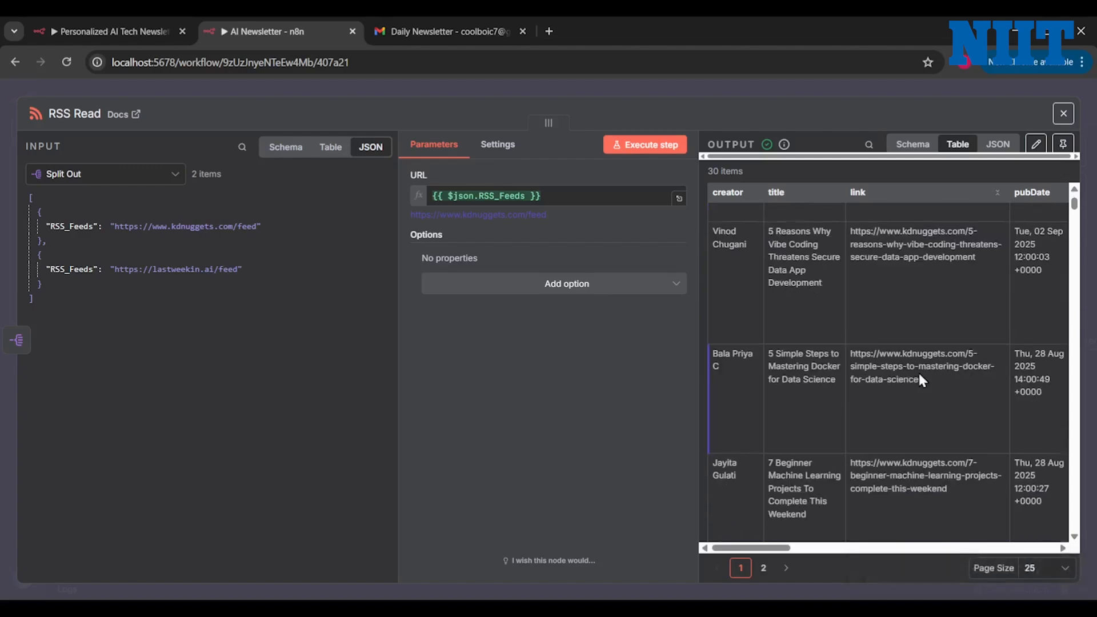
pyautogui.scroll(-9, 904, 372)
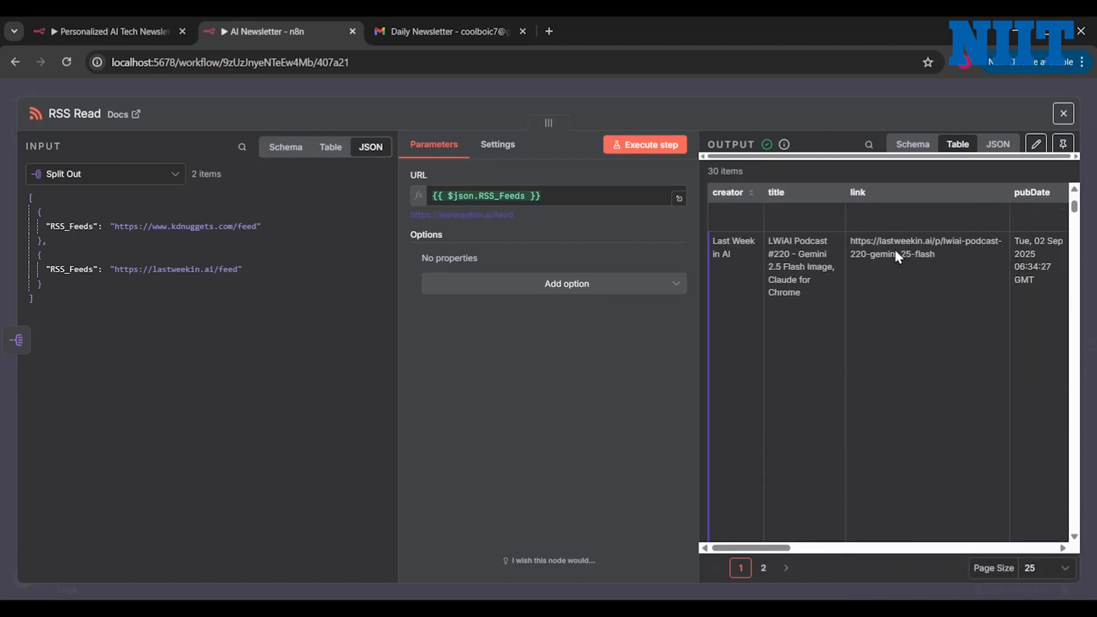
pyautogui.scroll(-4, 918, 329)
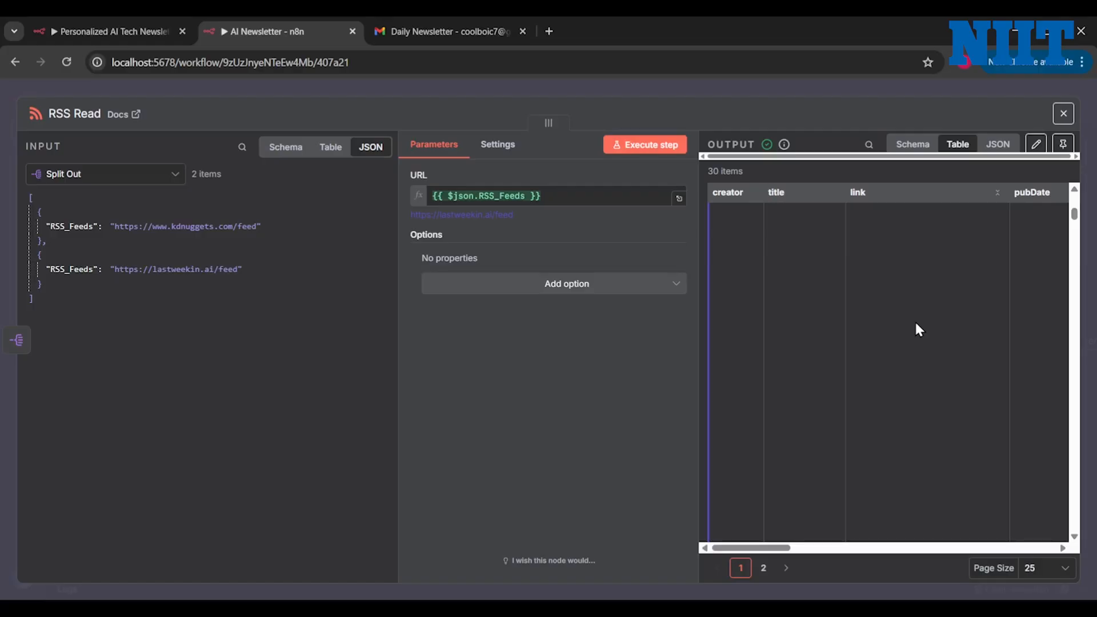
pyautogui.scroll(-3, 918, 330)
pyautogui.scroll(15, 917, 330)
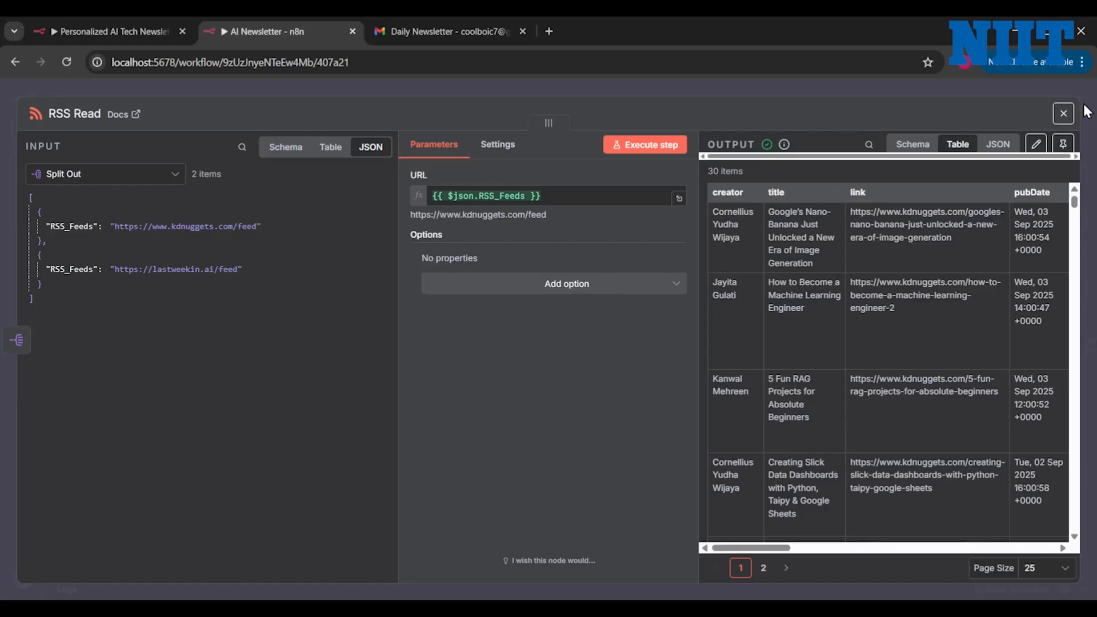
pyautogui.click(1063, 113)
# Add a second Edit Fields (Set) node after RSS Read.
pyautogui.hscroll(5, 917, 349)
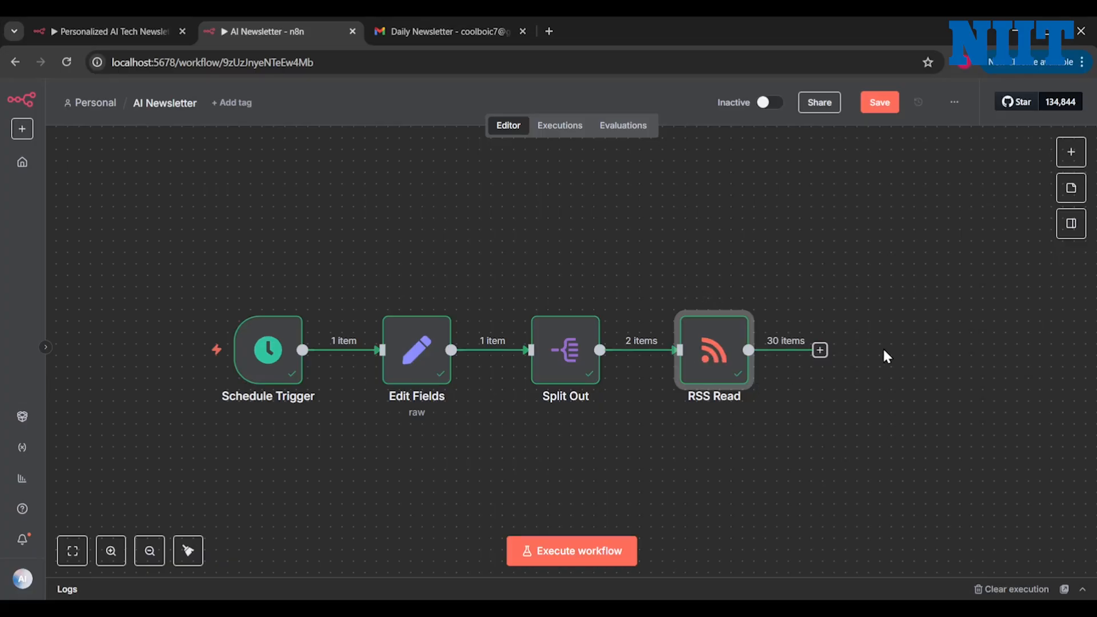
pyautogui.hscroll(3, 884, 350)
pyautogui.click(747, 350)
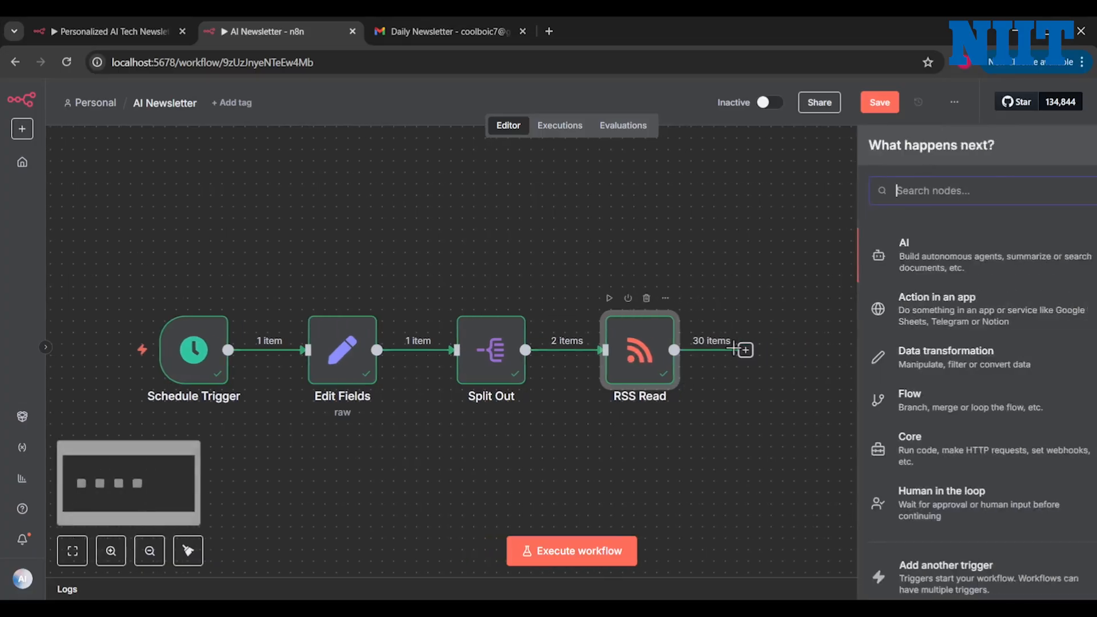
pyautogui.write('set')
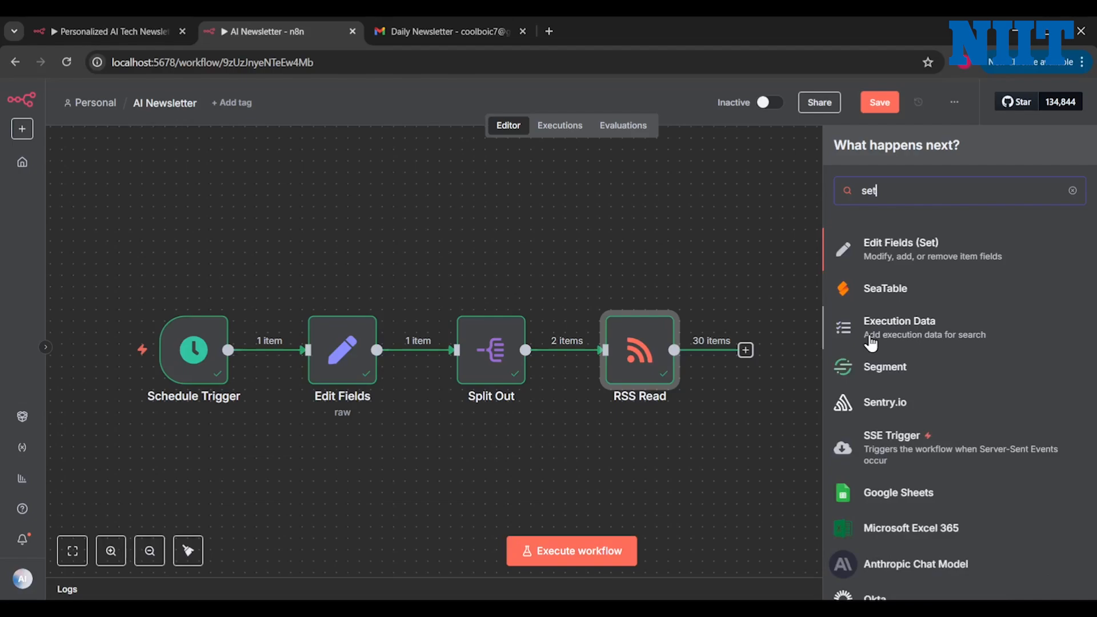
pyautogui.click(919, 256)
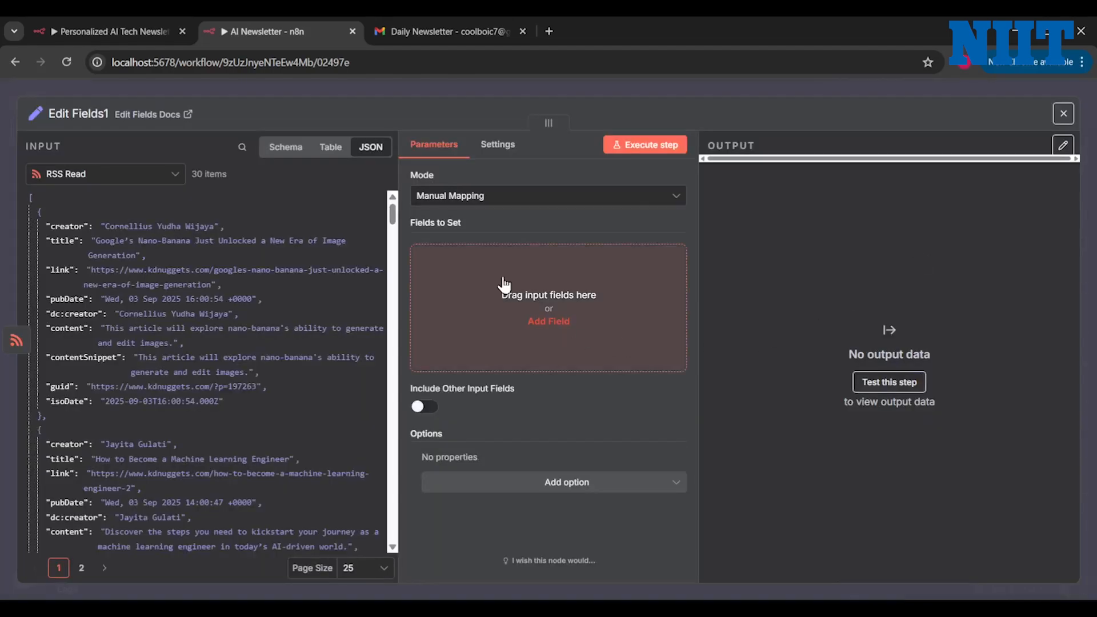
# Add a string field named article with Title, Creator, Link, Date and Content labels, using the title, creator, link, isoDate, content and contentSnippet expressions.
pyautogui.click(537, 322)
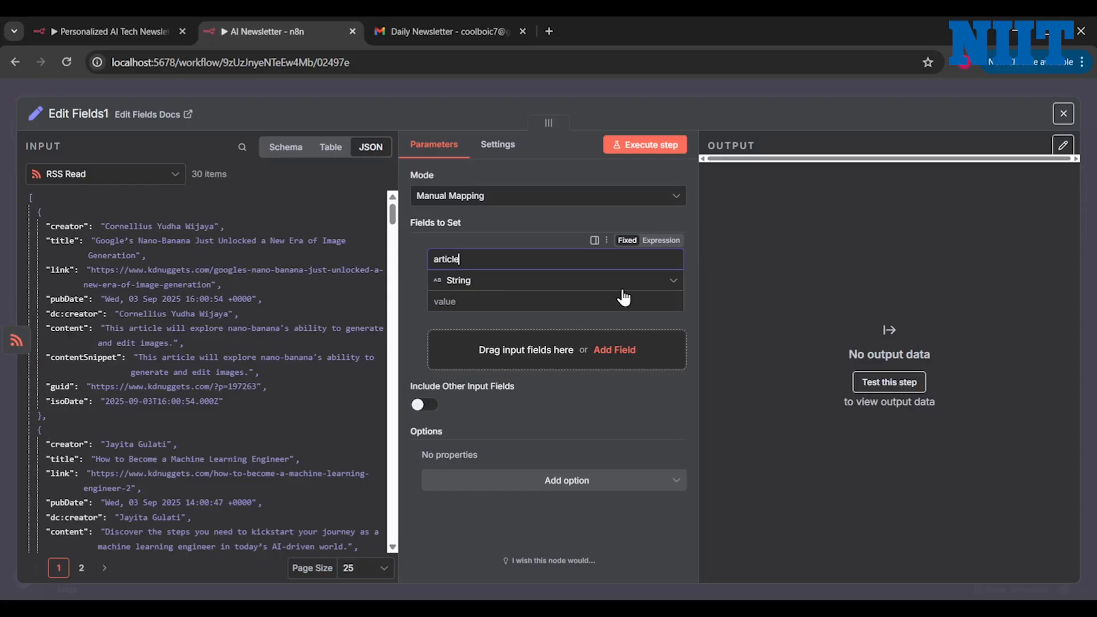
pyautogui.click(561, 302)
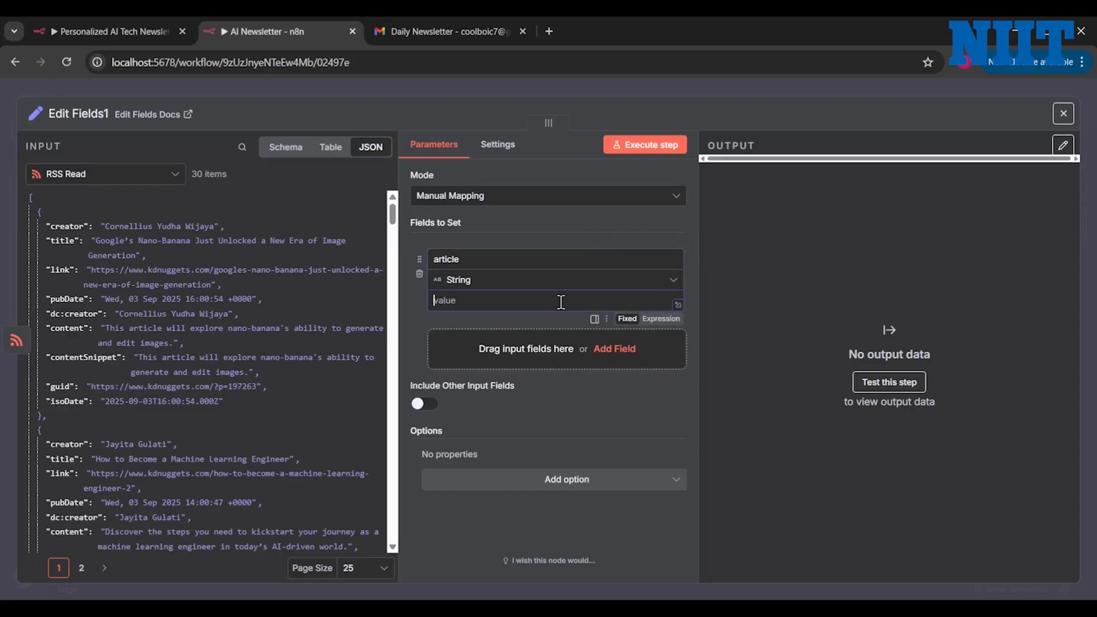
pyautogui.write('Title: {{ $json.title }} Creator: {{ $json.creator }} Link: {{ $json.link }} Date: {{ $json.isoDate }}  Content:{{ $json.content }} {{ $json.contentSnippet }}')
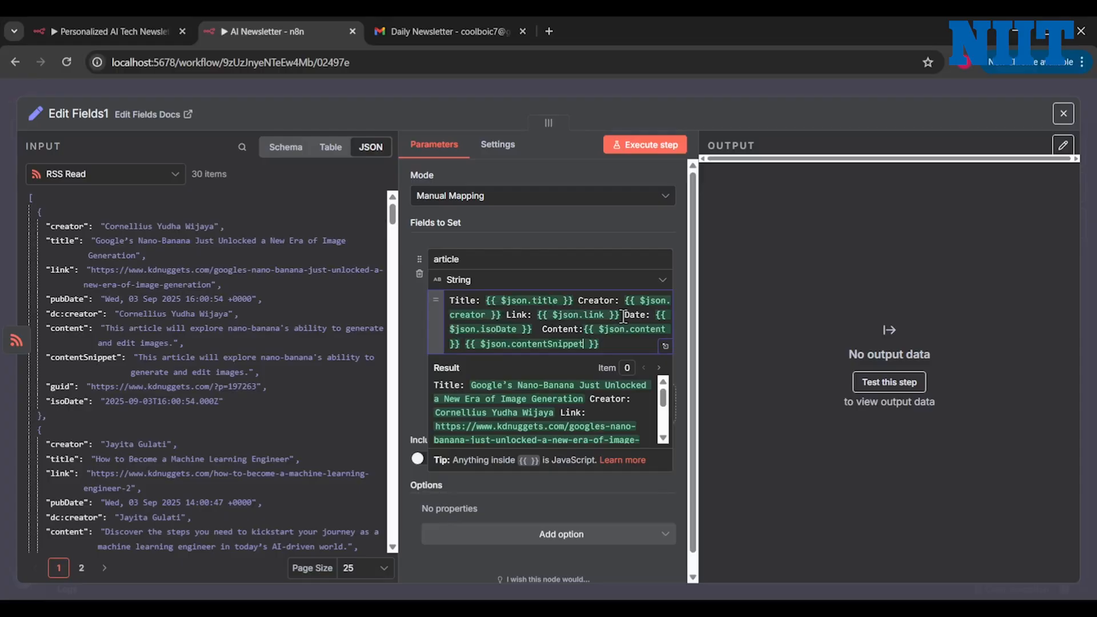
# Execute the Edit Fields1 step and review the combined article text generated for each feed item.
pyautogui.scroll(-1, 611, 326)
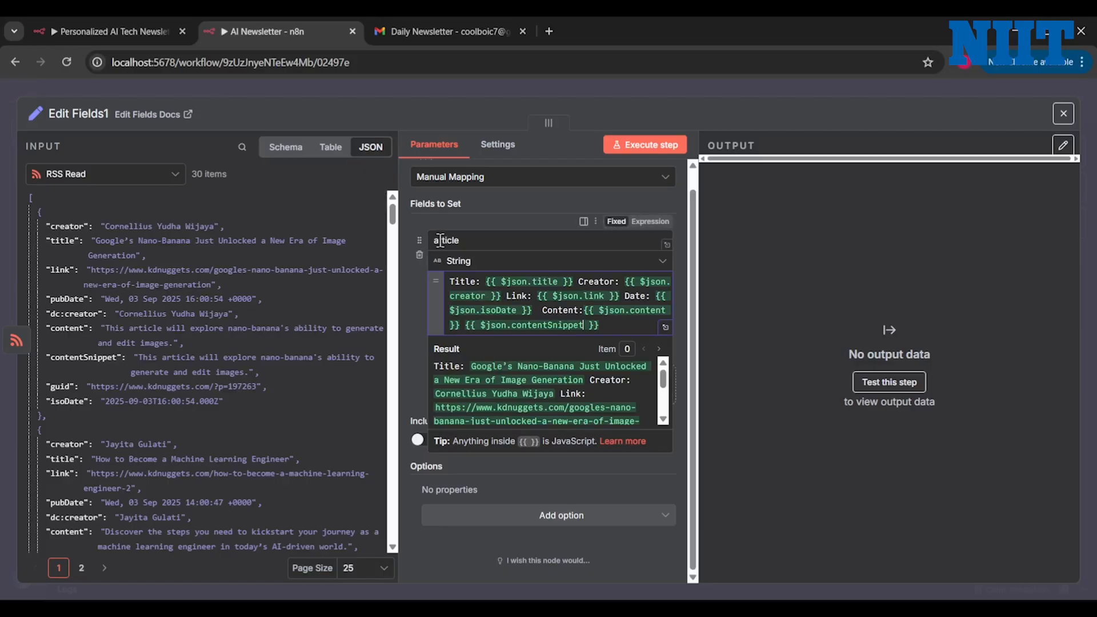
pyautogui.click(657, 147)
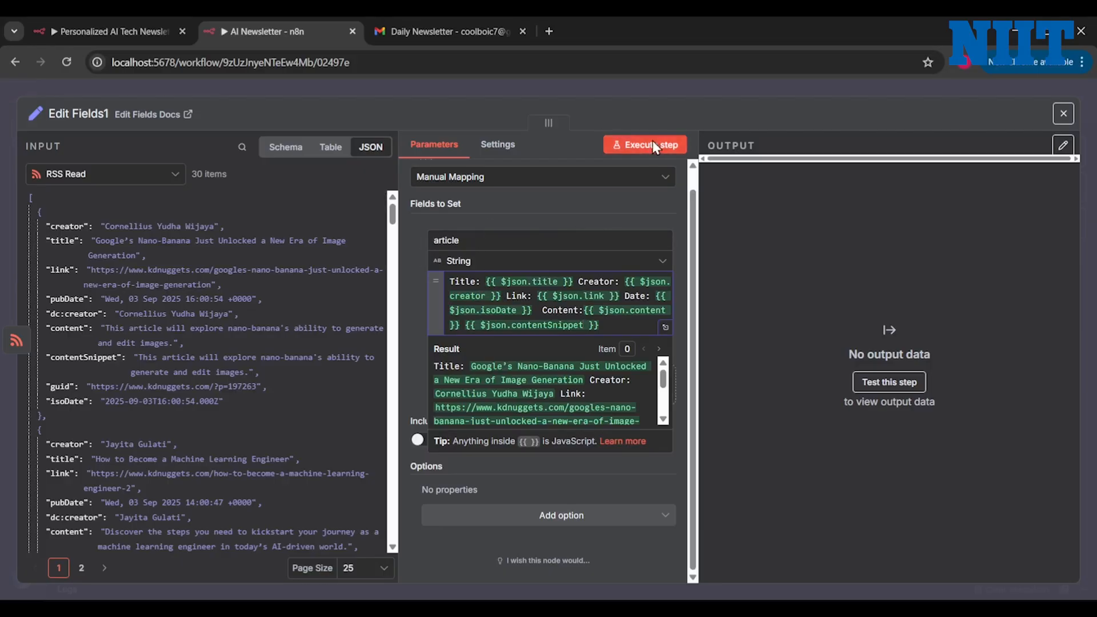
pyautogui.scroll(-1, 804, 263)
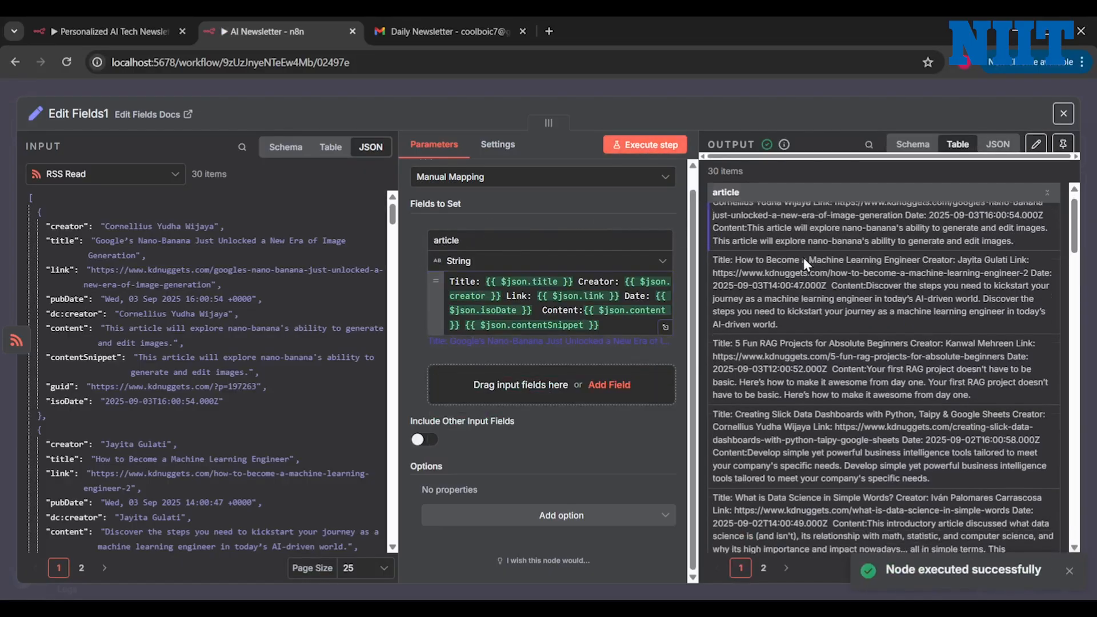
pyautogui.scroll(1, 806, 264)
pyautogui.scroll(-10, 764, 291)
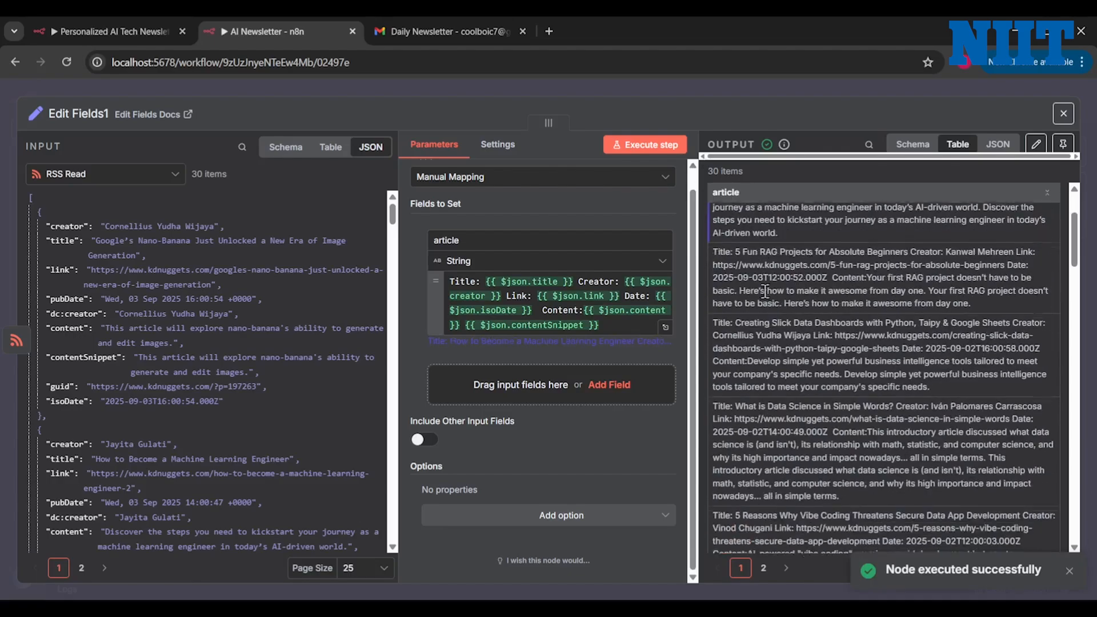
pyautogui.scroll(5, 764, 291)
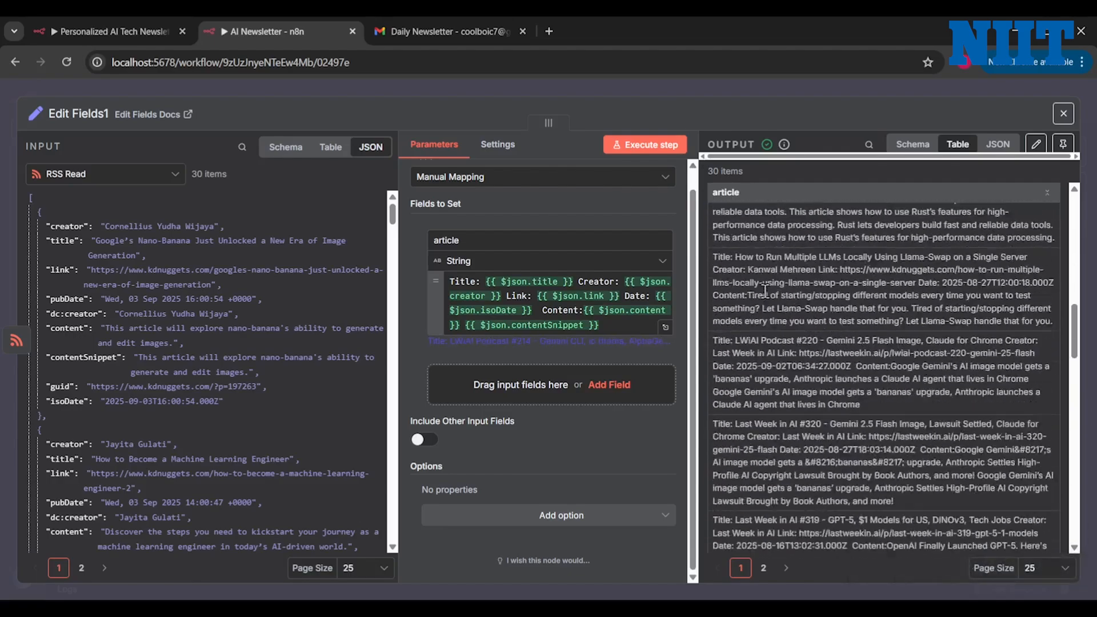
pyautogui.scroll(4, 765, 291)
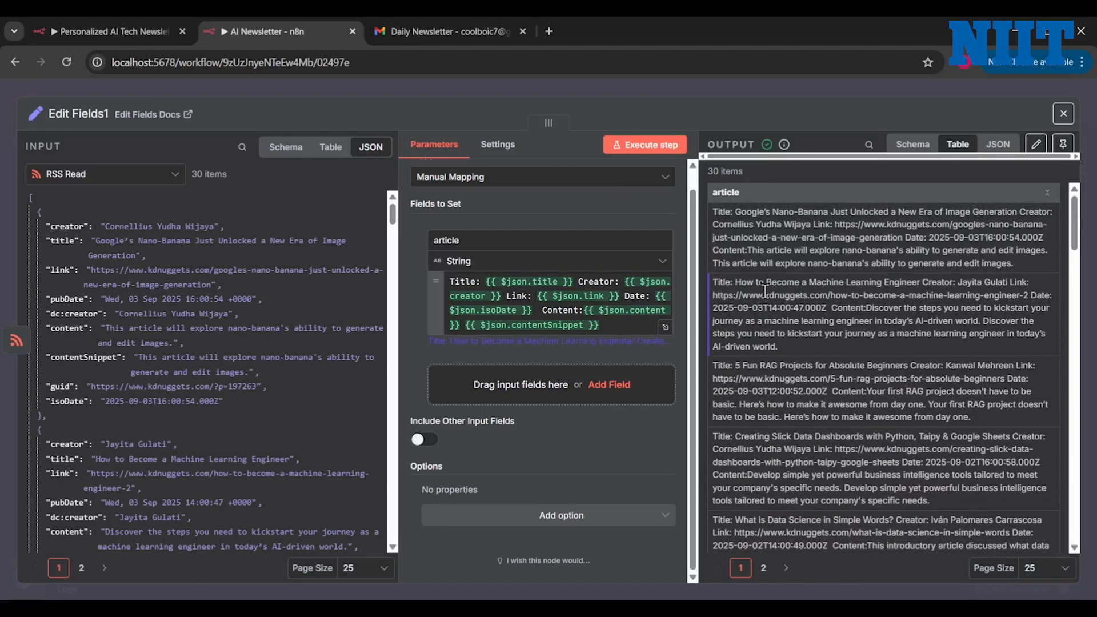
pyautogui.click(1061, 114)
# Add a MongoDB Atlas Vector Store node after Edit Fields1 with the action Add documents to vector store.
pyautogui.hscroll(5, 820, 321)
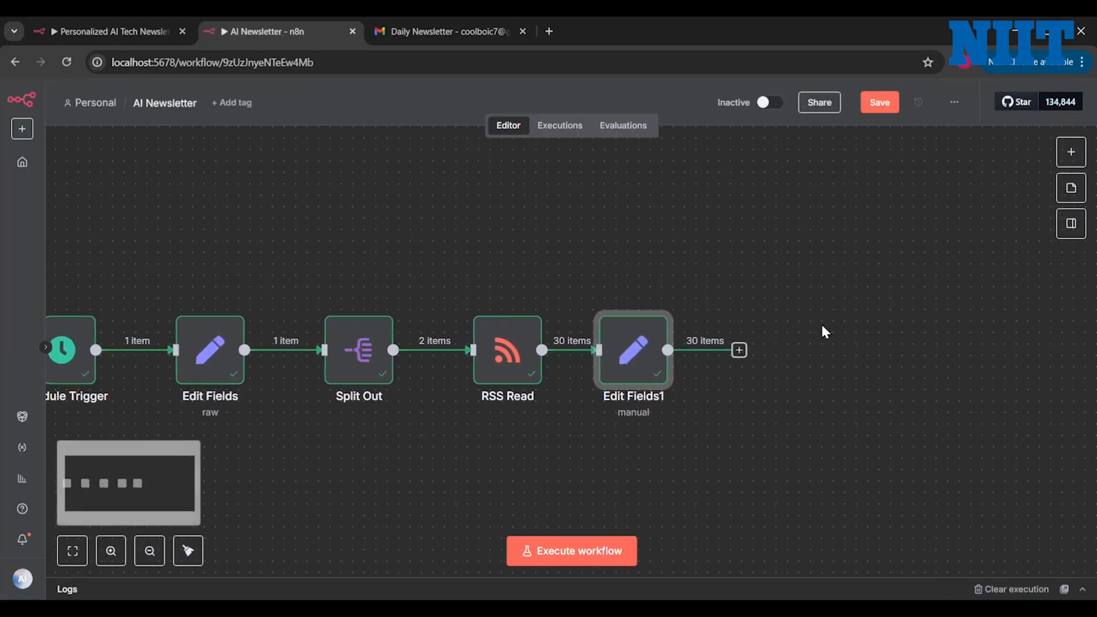
pyautogui.hscroll(2, 821, 331)
pyautogui.hscroll(3, 821, 326)
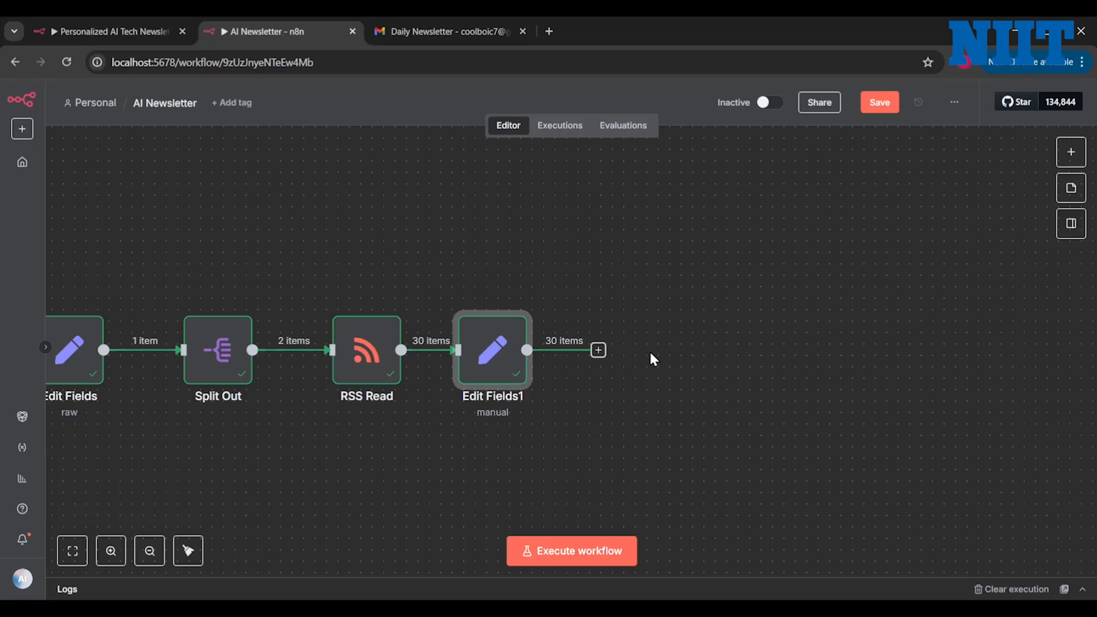
pyautogui.click(597, 351)
pyautogui.write('vector')
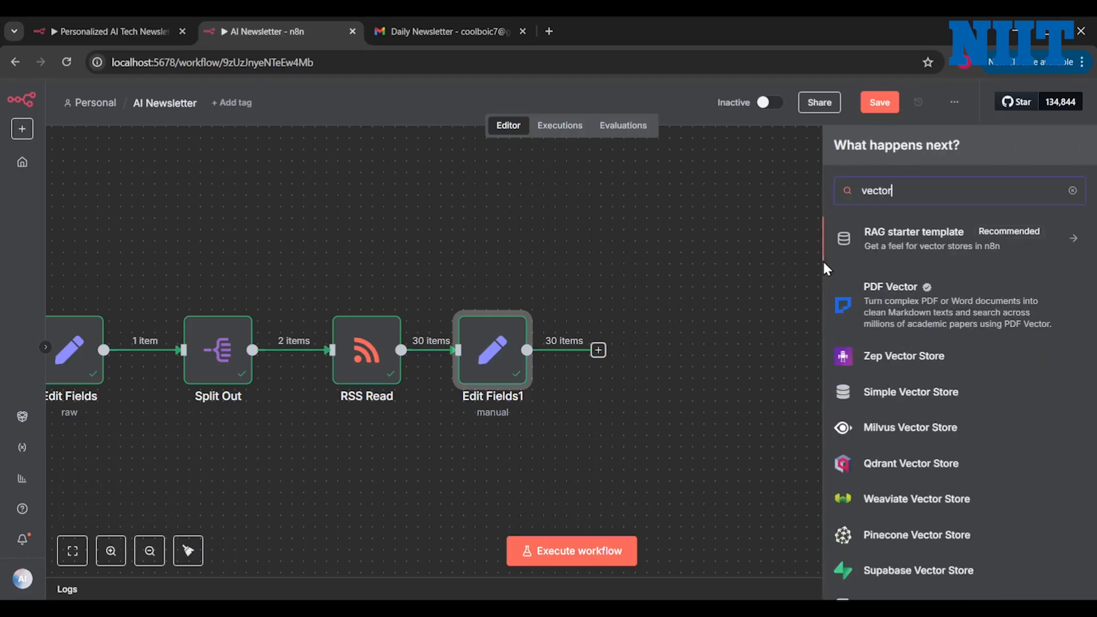
pyautogui.scroll(-1, 939, 491)
pyautogui.scroll(-1, 940, 491)
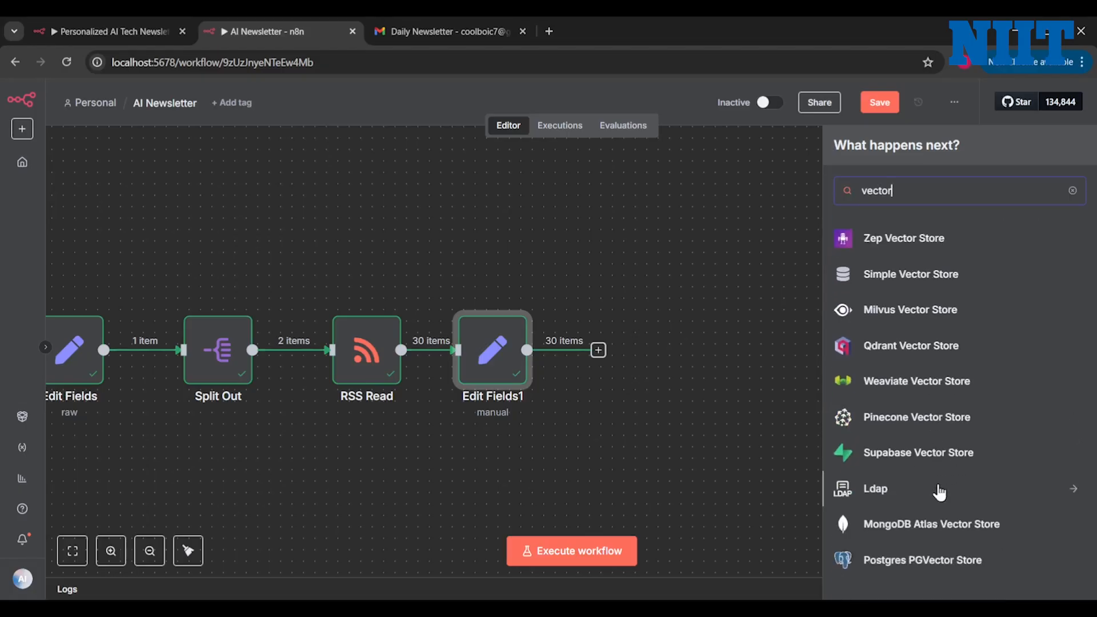
pyautogui.scroll(2, 940, 493)
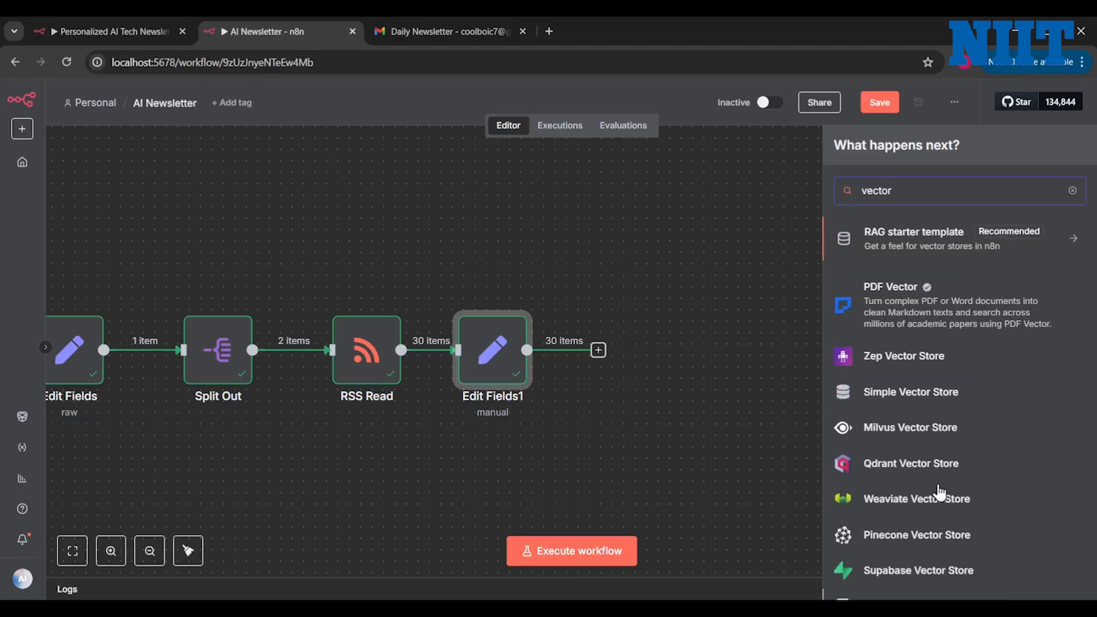
pyautogui.scroll(-3, 940, 493)
pyautogui.click(906, 514)
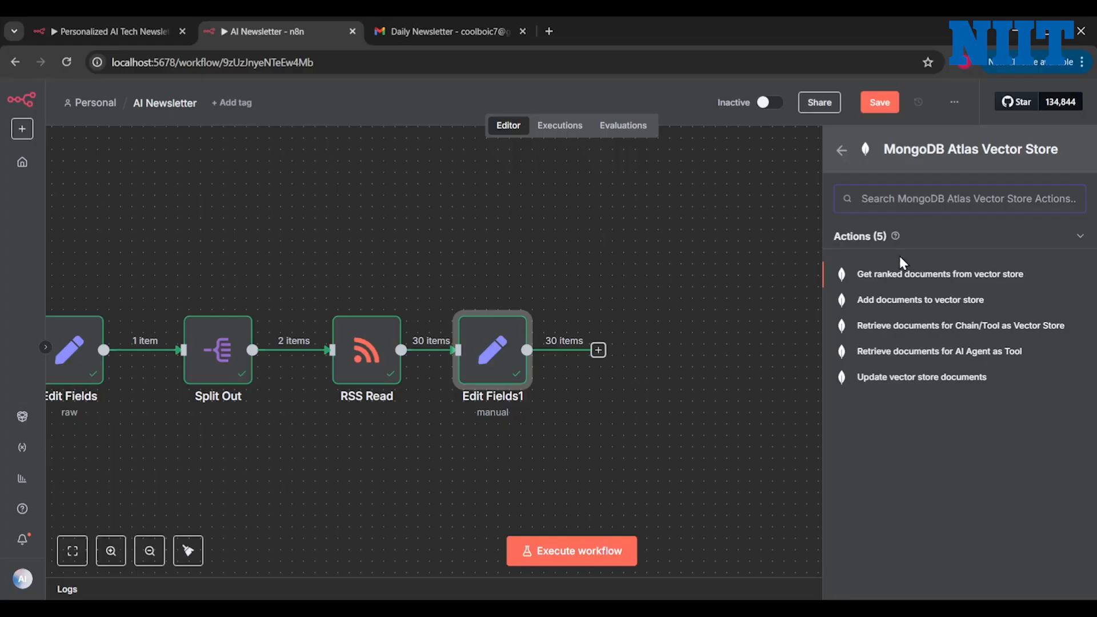
pyautogui.click(879, 302)
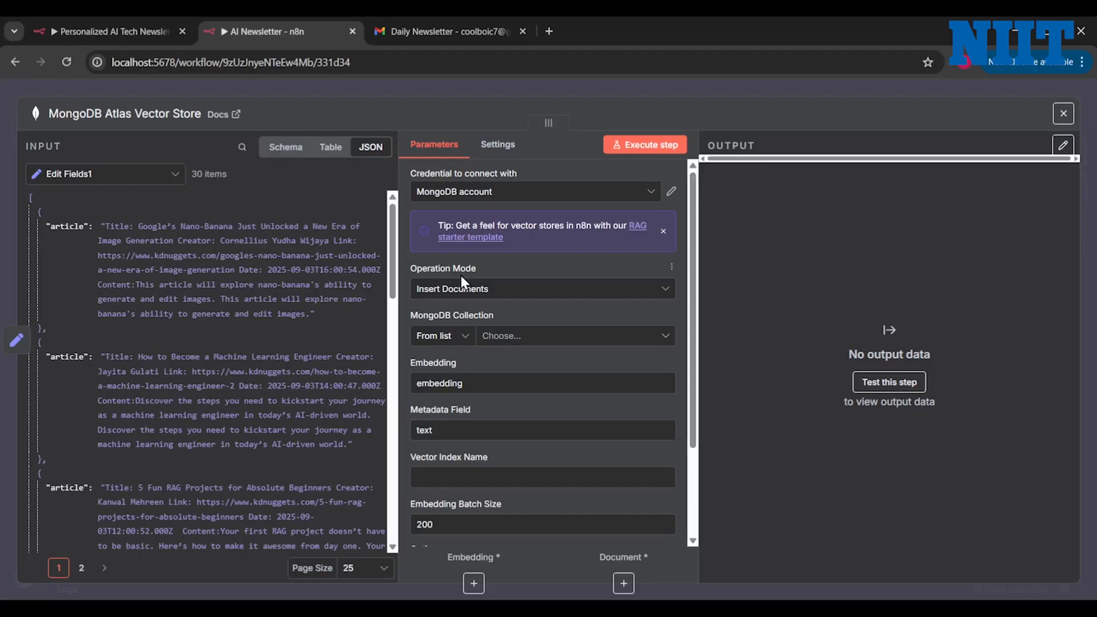
# Set the vector store's MongoDB collection to vectors and its vector index name to vector_index.
pyautogui.scroll(-5, 221, 263)
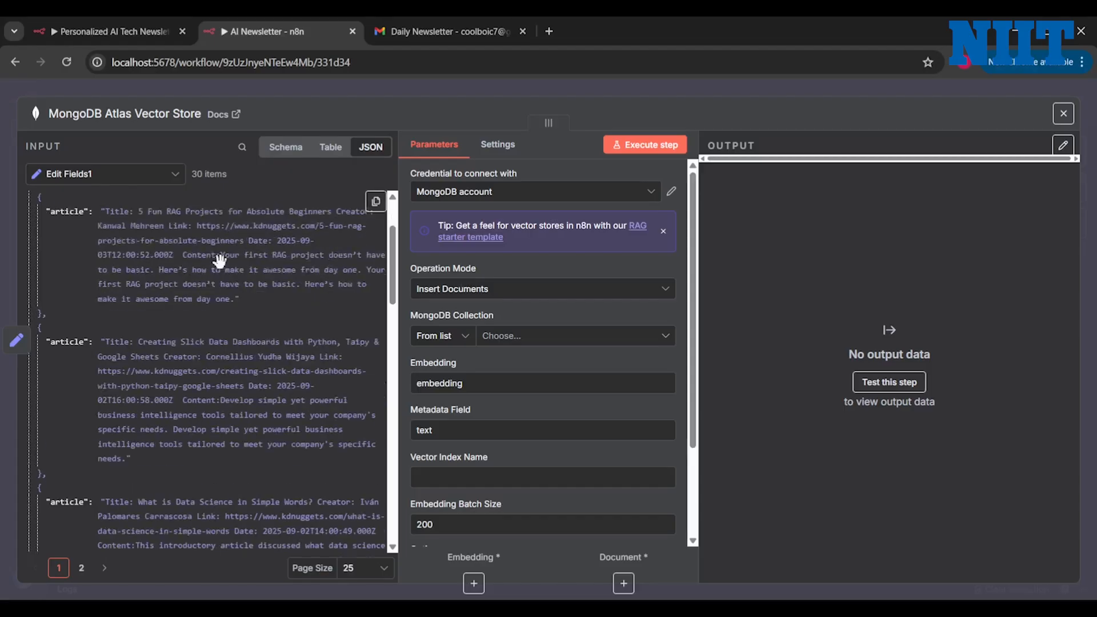
pyautogui.scroll(5, 221, 264)
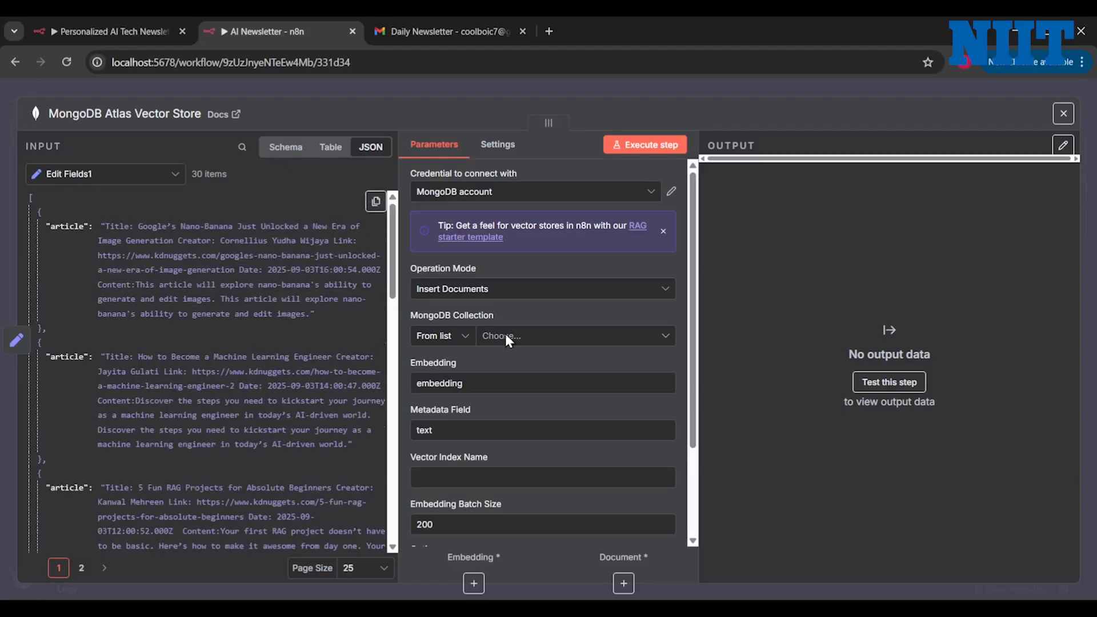
pyautogui.click(567, 349)
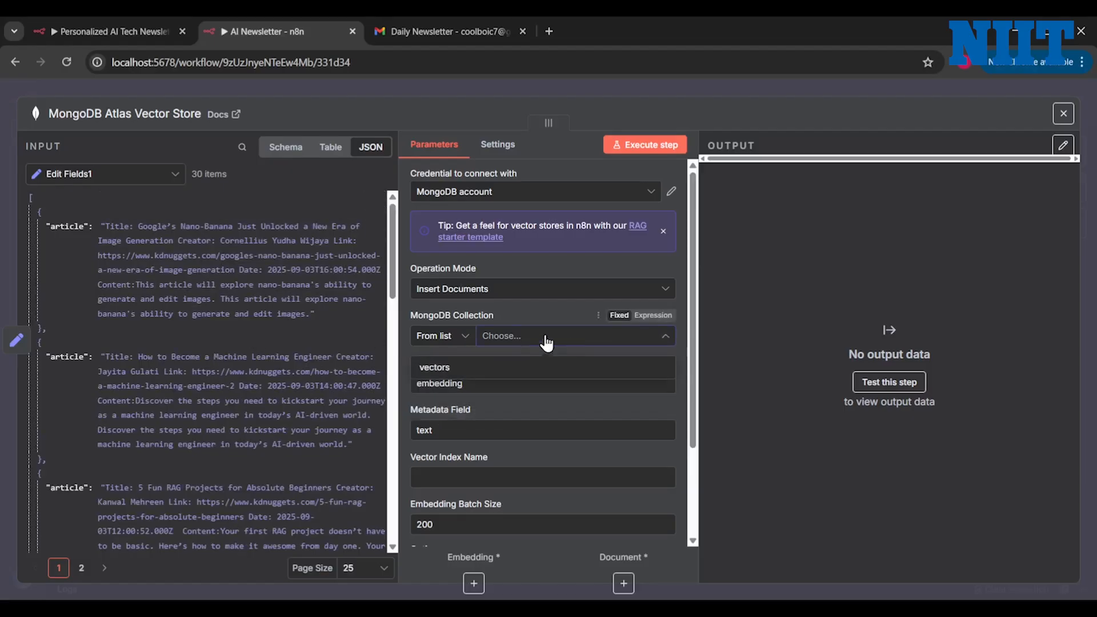
pyautogui.click(456, 369)
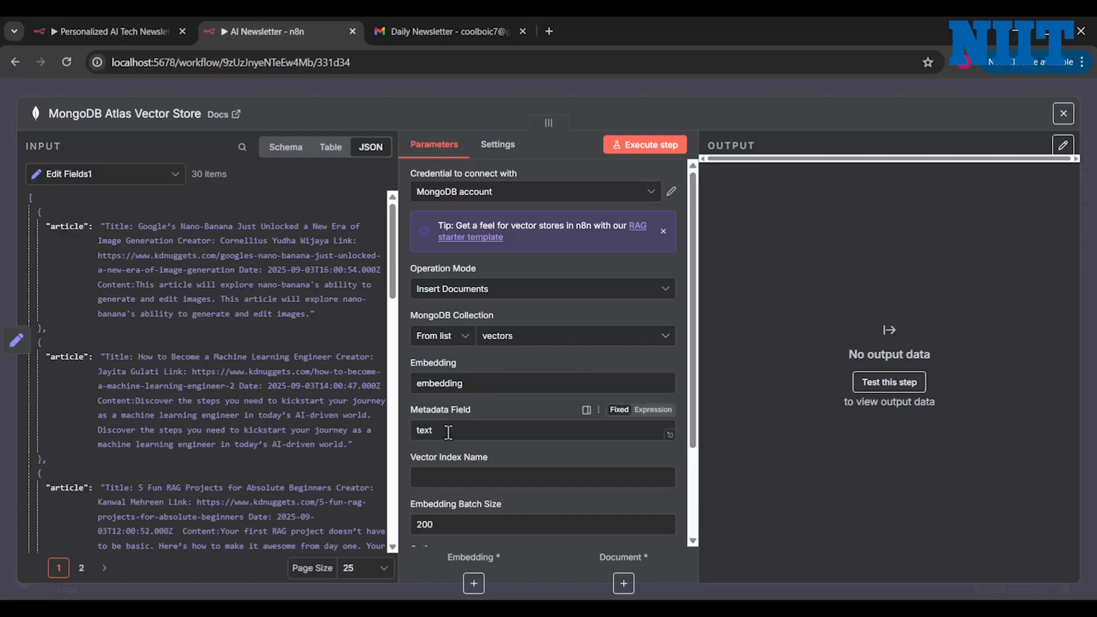
pyautogui.click(463, 479)
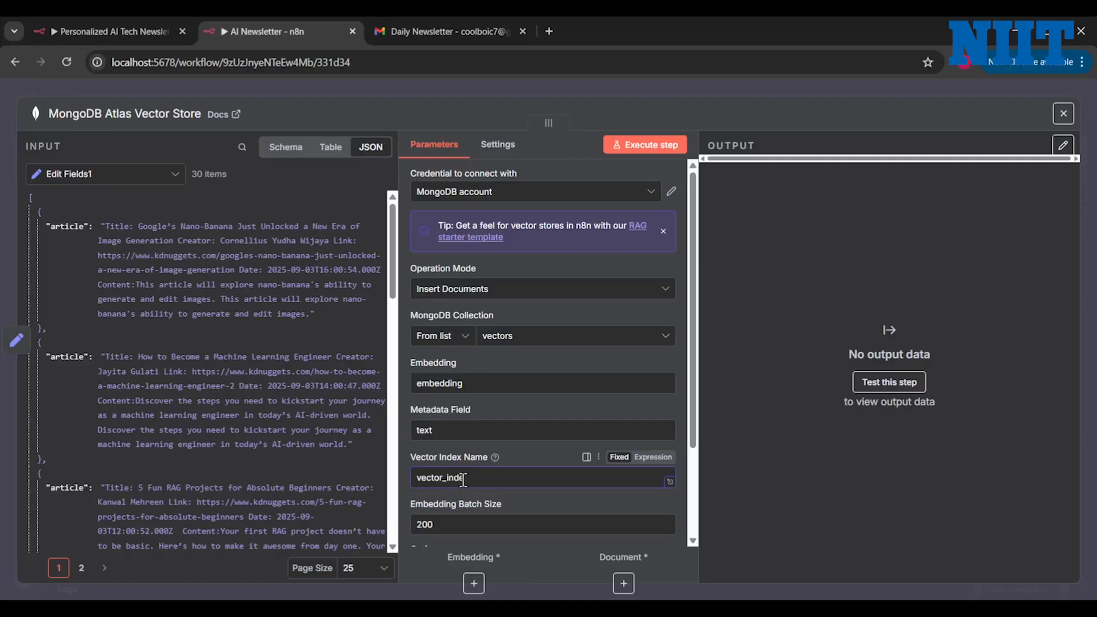
pyautogui.scroll(-3, 501, 490)
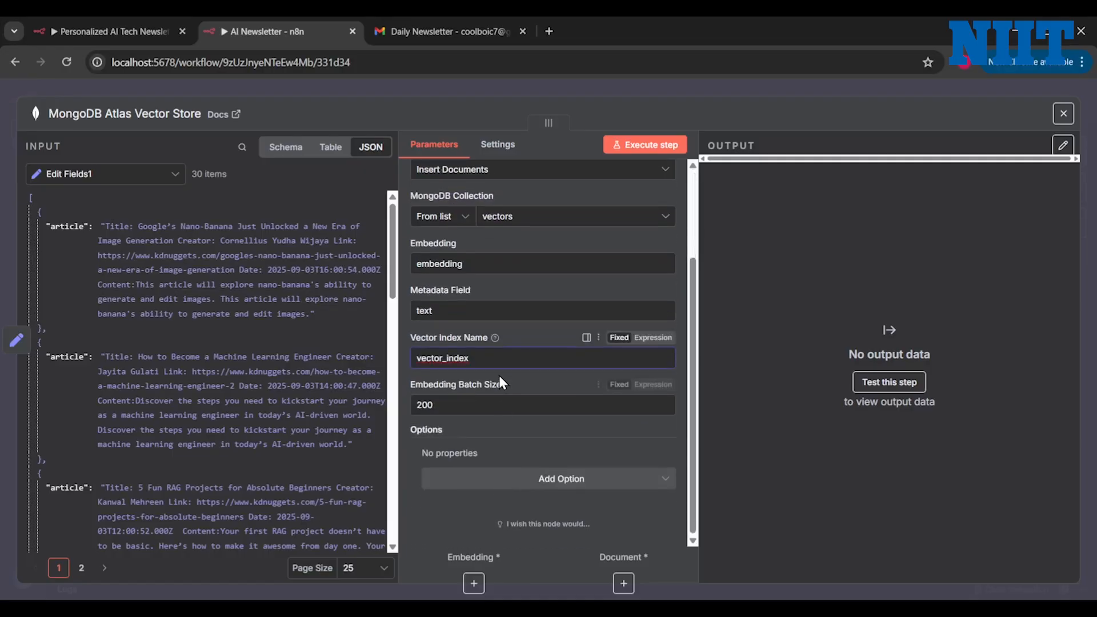
pyautogui.scroll(1, 499, 375)
pyautogui.scroll(3, 499, 378)
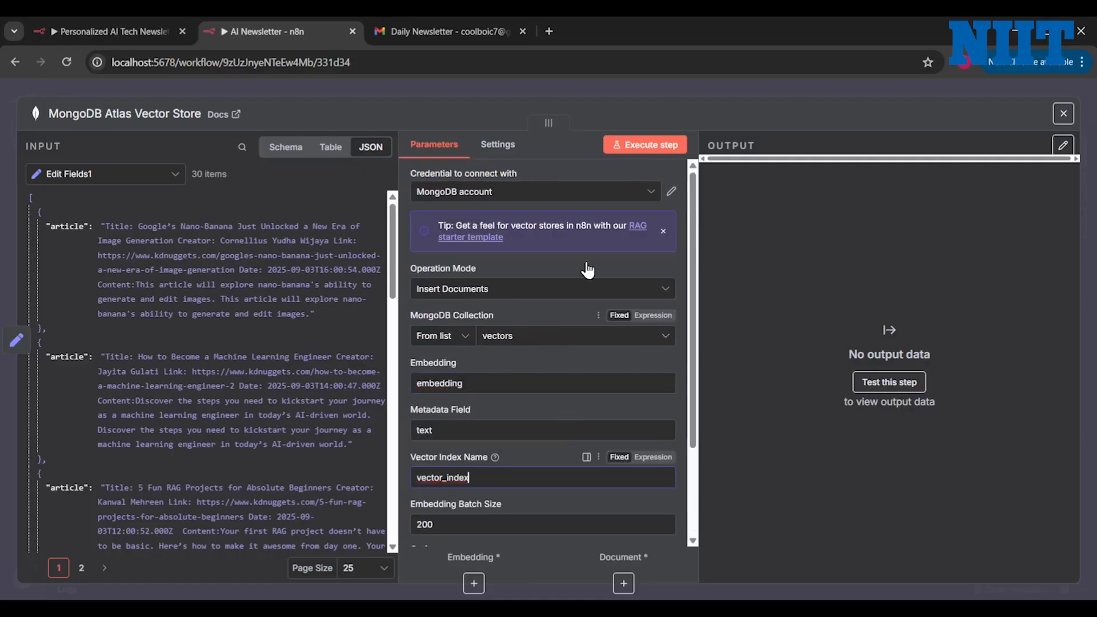
pyautogui.click(1061, 113)
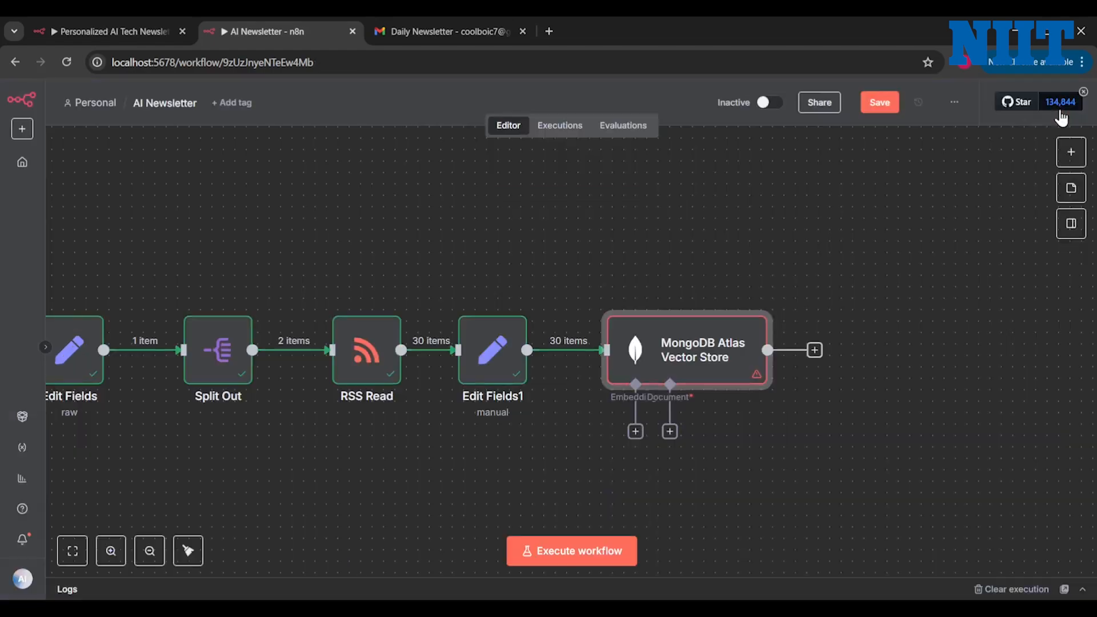
# Attach an Embeddings Google Gemini sub-node to the vector store and place it below, clear of the Document connector.
pyautogui.click(633, 435)
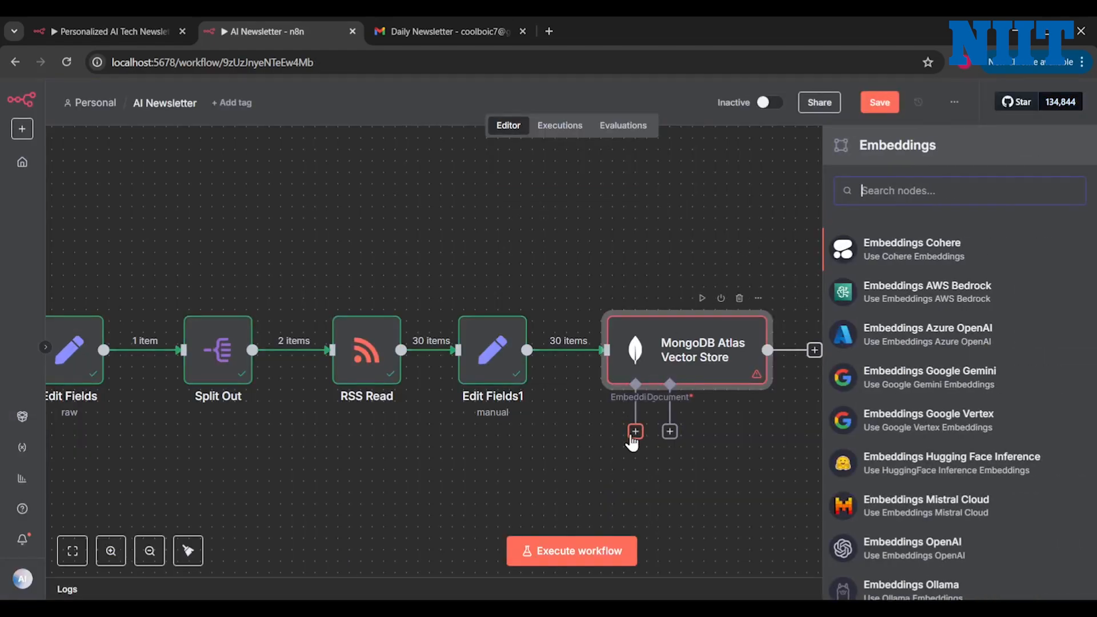
pyautogui.click(923, 374)
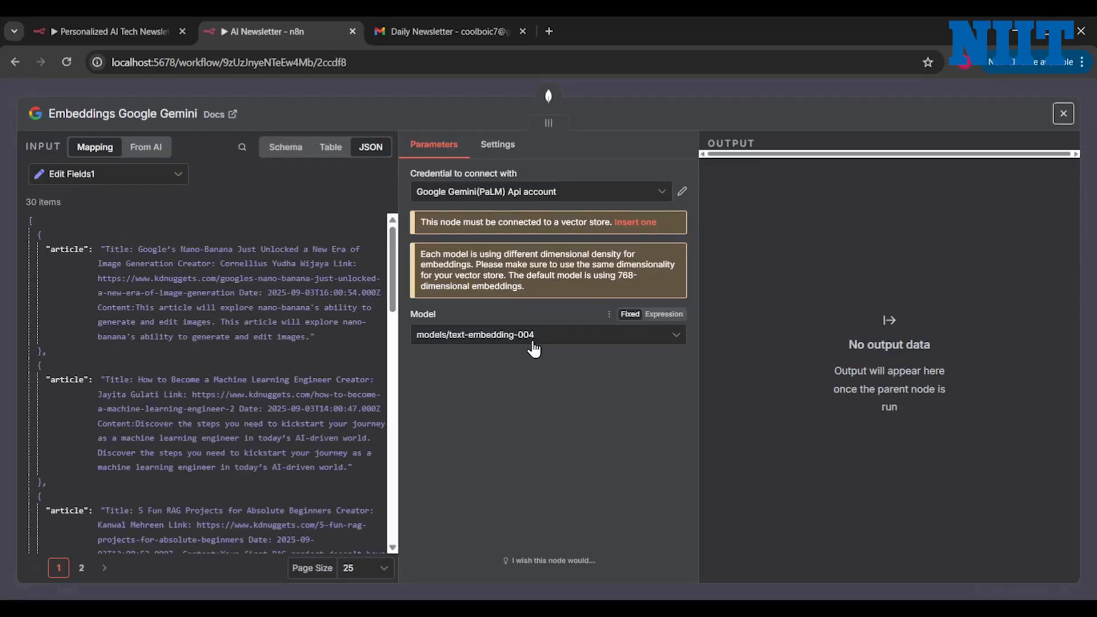
pyautogui.click(1063, 113)
pyautogui.moveTo(672, 493); pyautogui.dragTo(581, 492)
# Attach a Default Data Loader as the vector store's document source and set its text splitting to Custom.
pyautogui.click(670, 431)
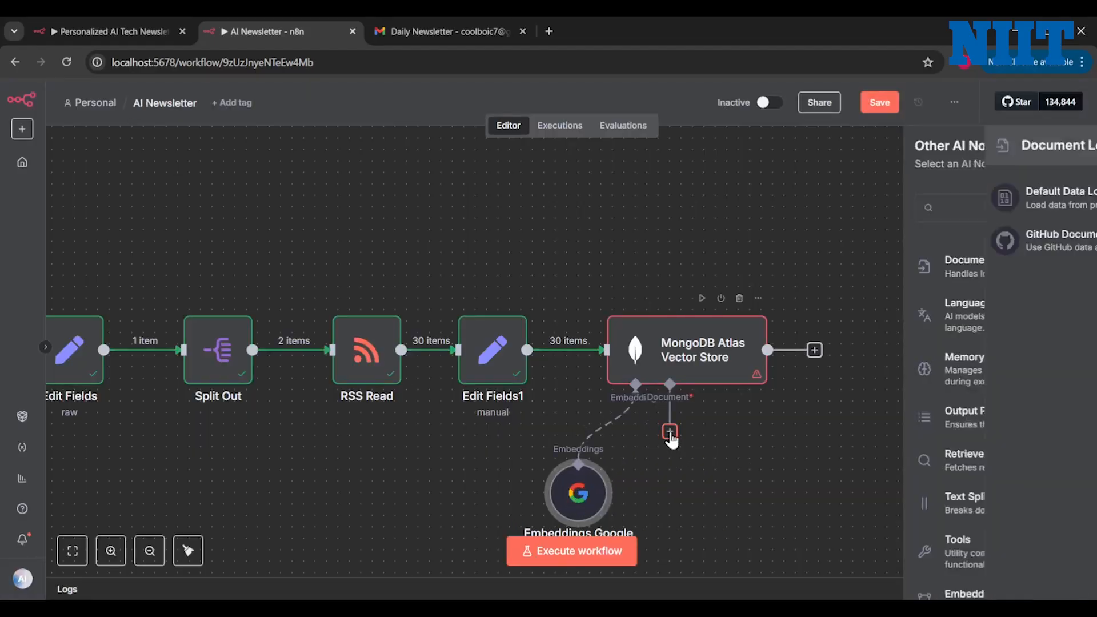
pyautogui.click(957, 200)
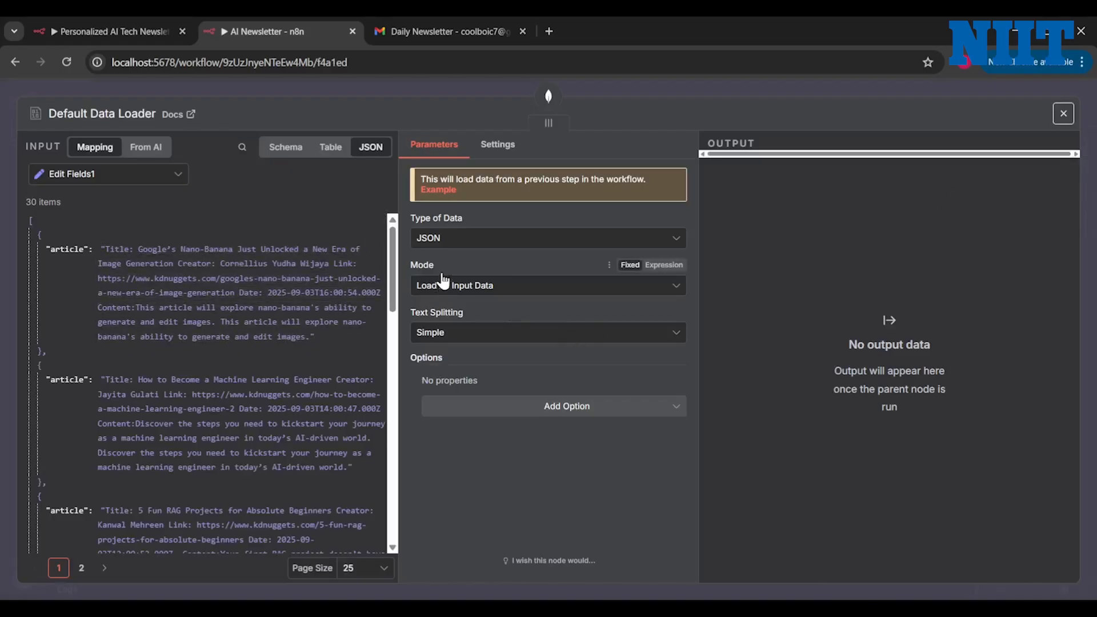
pyautogui.click(500, 336)
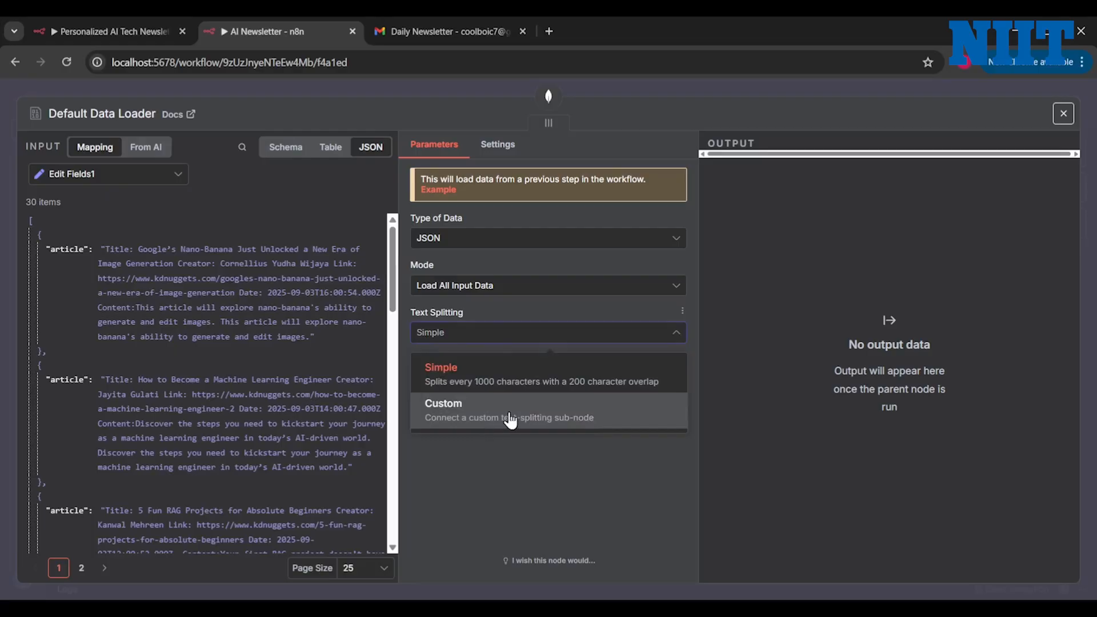
pyautogui.click(506, 417)
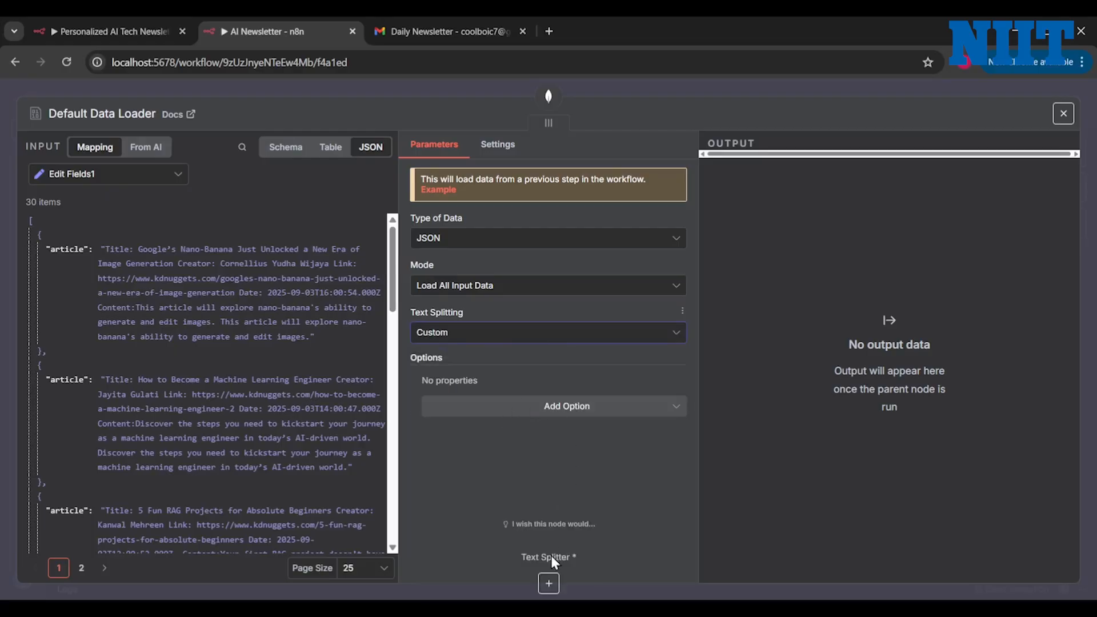
# Attach a Recursive Character Text Splitter with a chunk overlap of 200 to the data loader and place it below the loader.
pyautogui.click(548, 583)
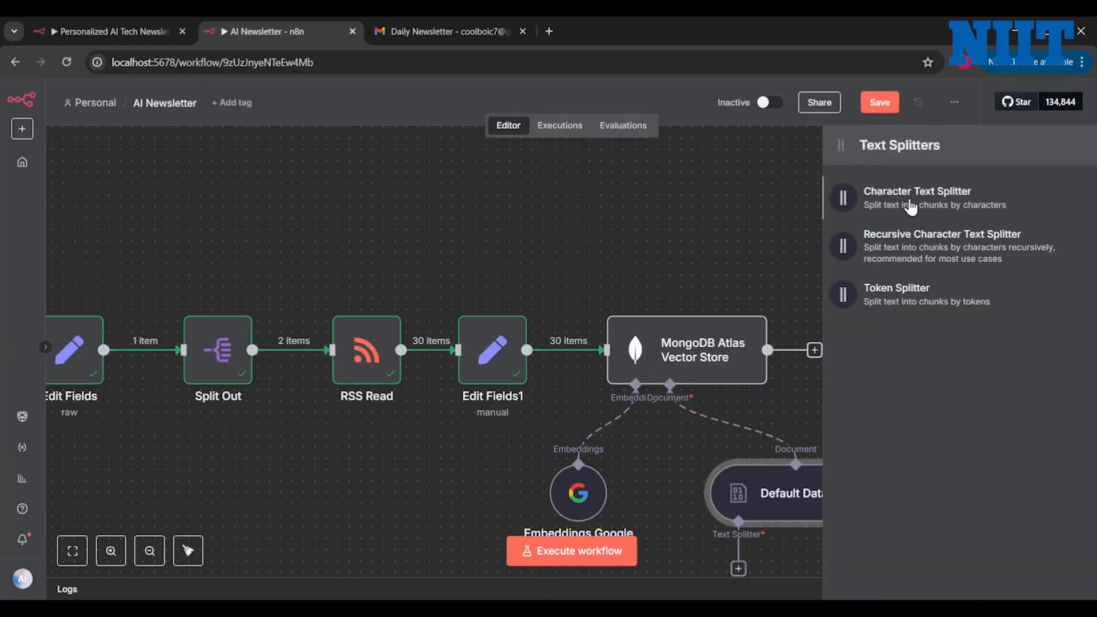
pyautogui.click(932, 257)
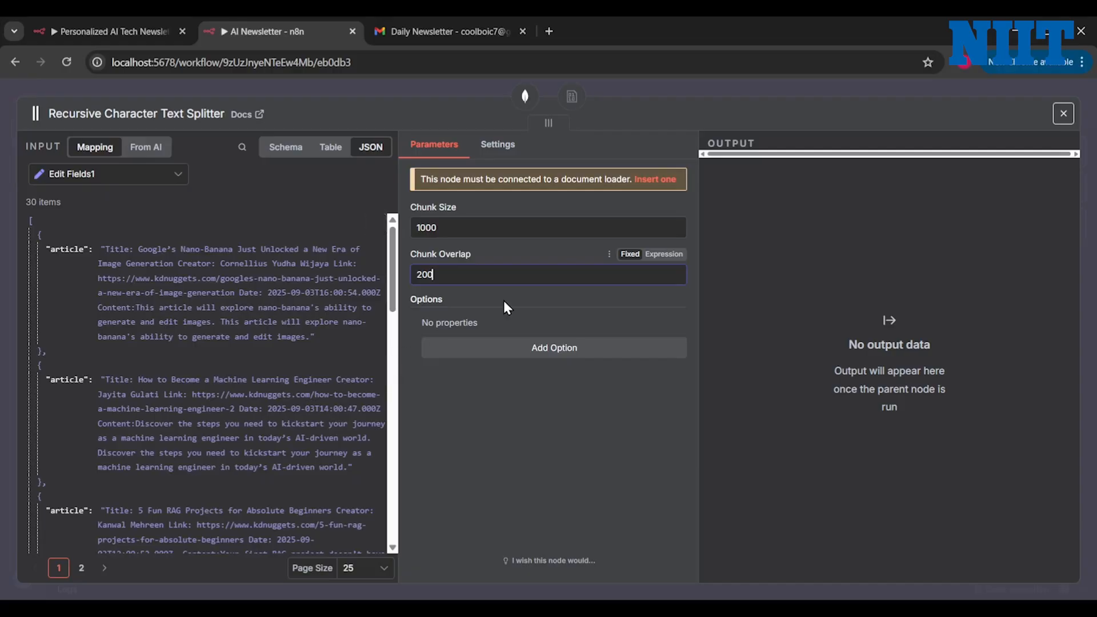
pyautogui.click(1063, 113)
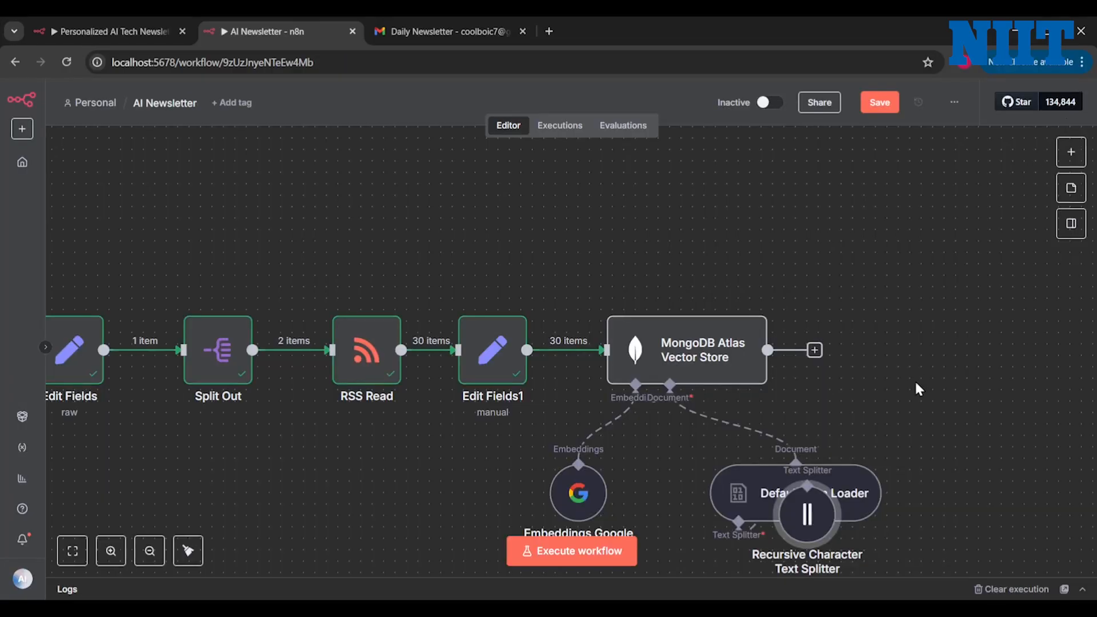
pyautogui.scroll(-3, 914, 385)
pyautogui.moveTo(741, 520); pyautogui.dragTo(786, 561)
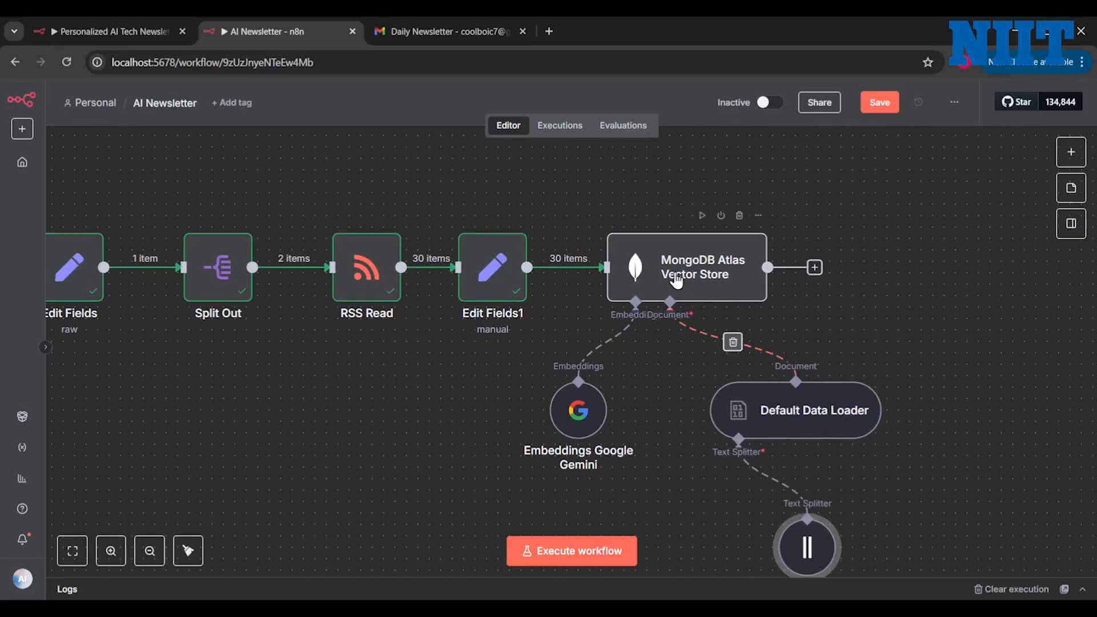
# Execute the MongoDB Atlas Vector Store node to insert the articles and review the whole workflow.
pyautogui.click(700, 213)
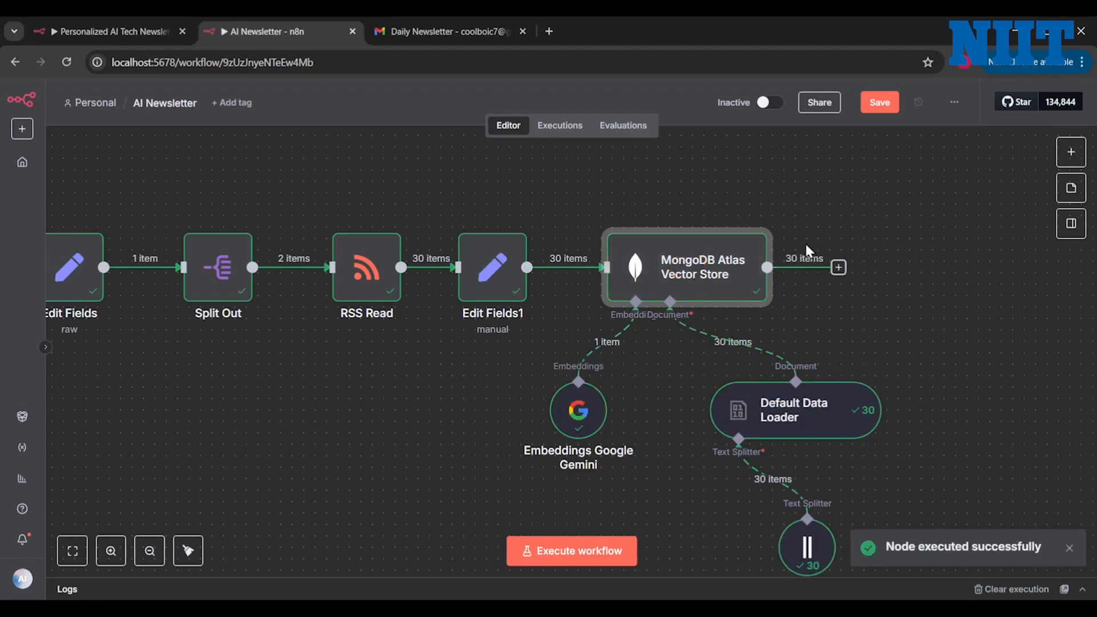
pyautogui.scroll(-2, 948, 314)
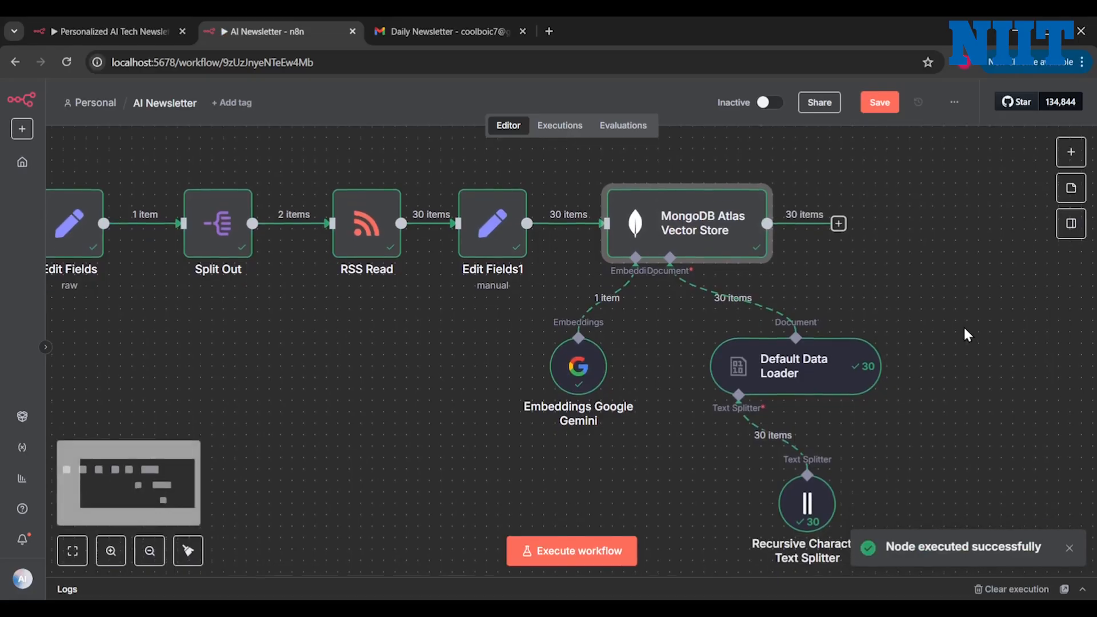
pyautogui.doubleClick(144, 552)
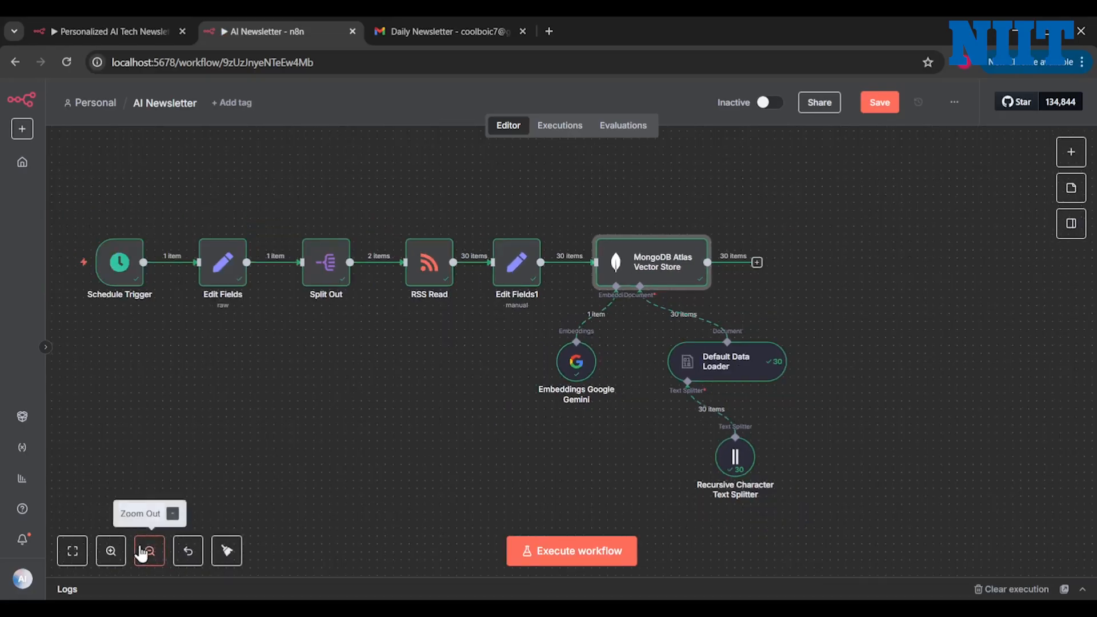
pyautogui.hscroll(-2, 394, 442)
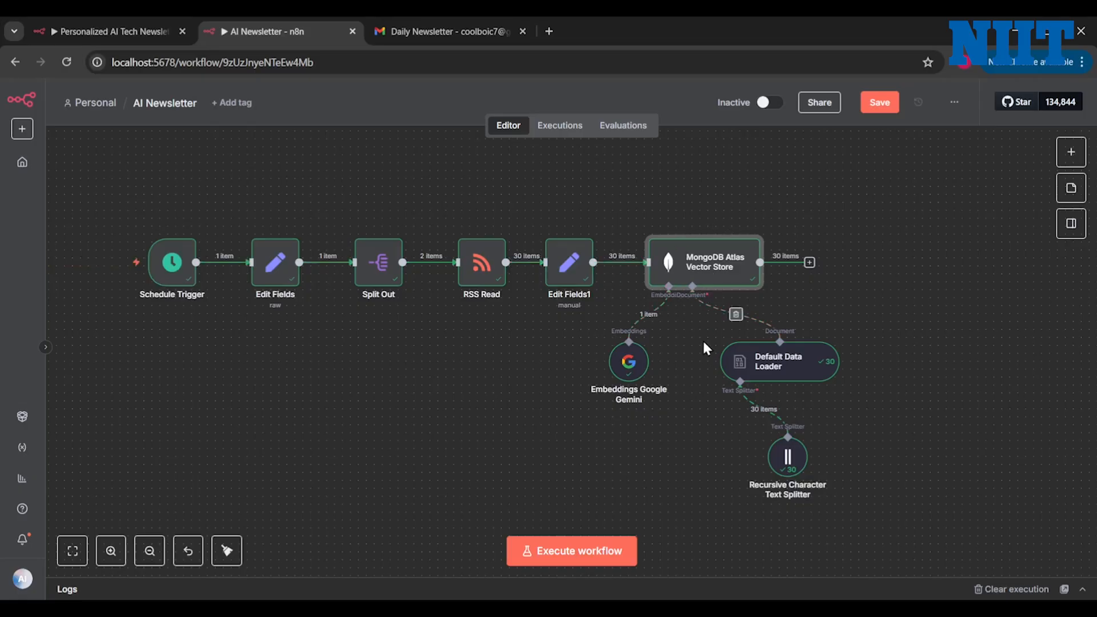
# Review the documents output by the MongoDB Atlas Vector Store node, including their metadata and page content.
pyautogui.scroll(-2, 706, 346)
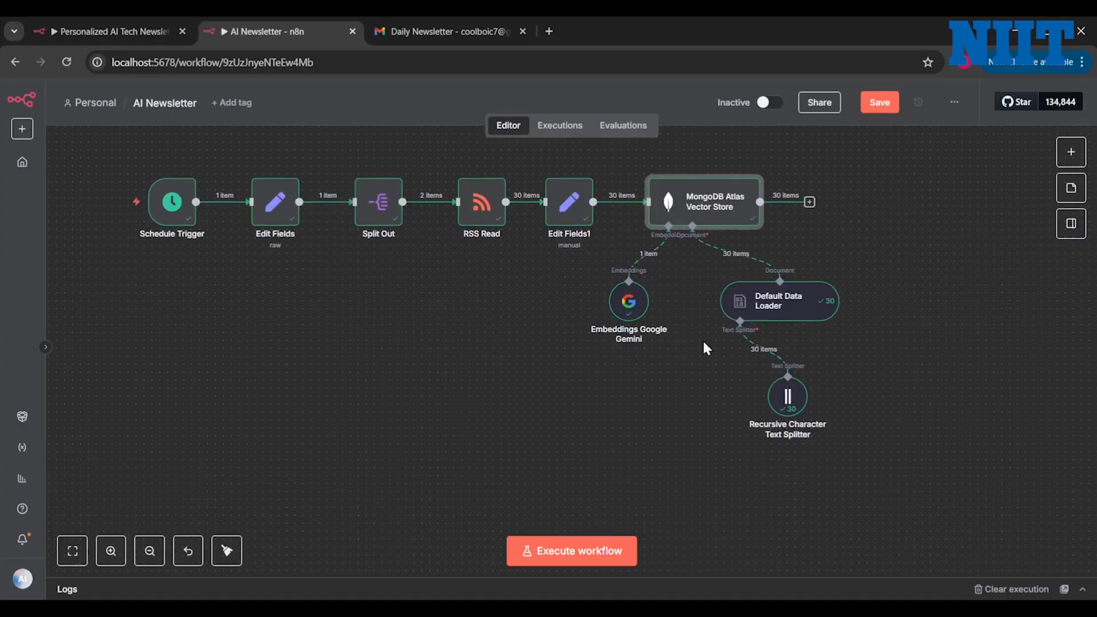
pyautogui.doubleClick(703, 217)
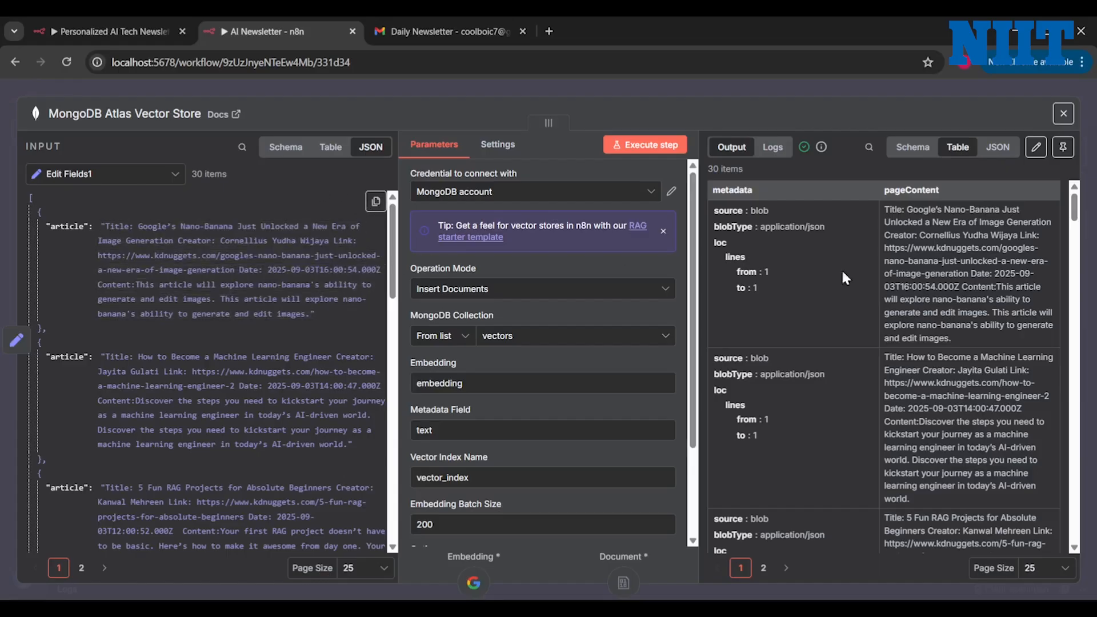
pyautogui.scroll(-10, 914, 286)
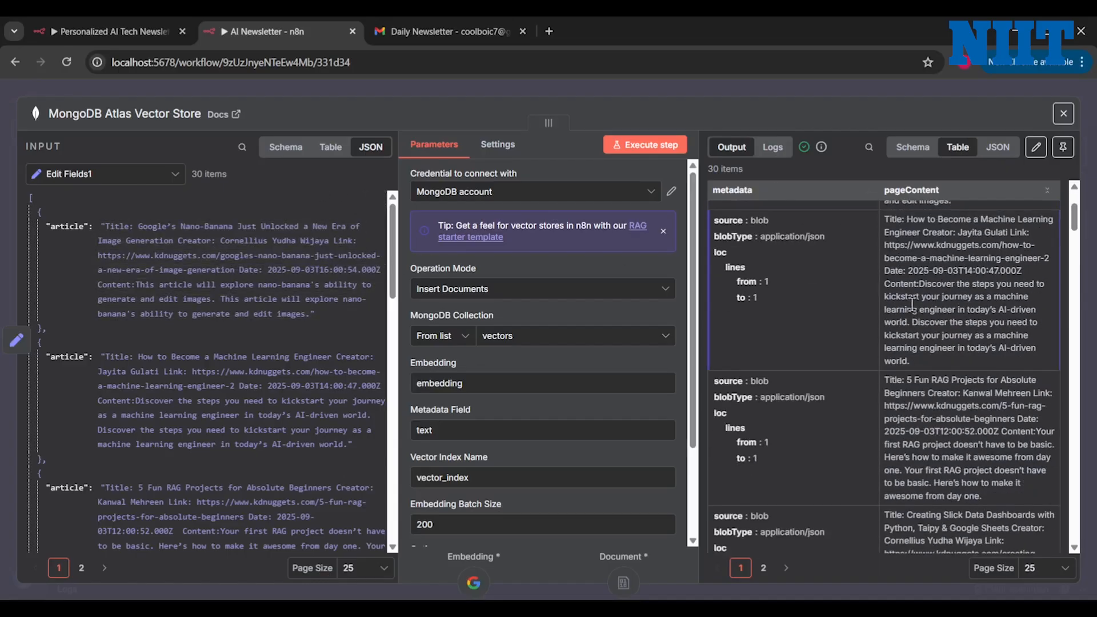
pyautogui.scroll(-5, 912, 306)
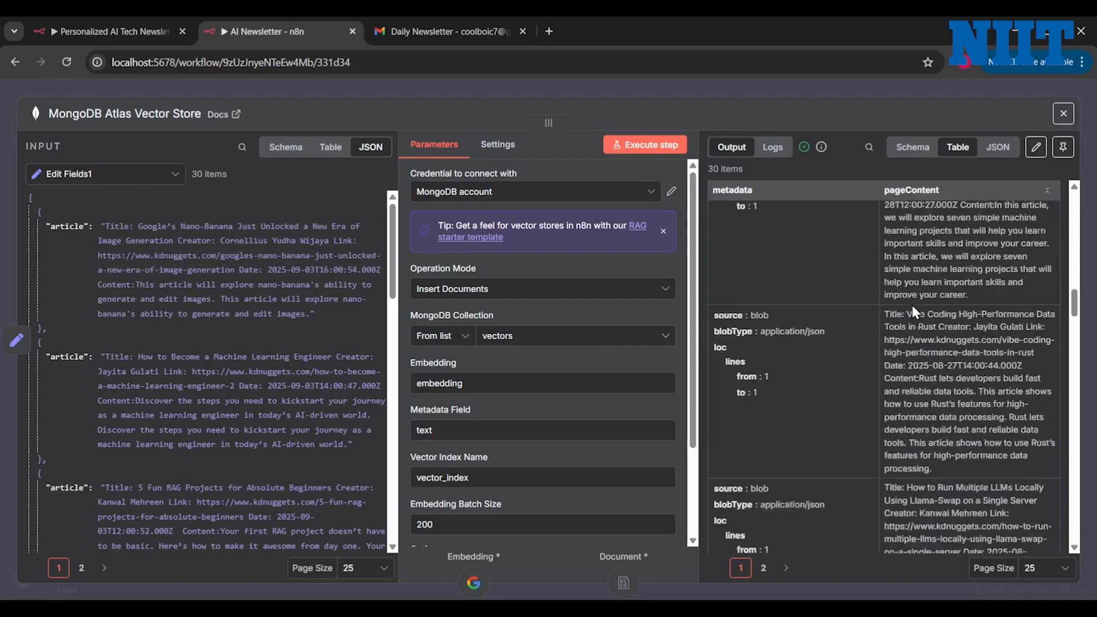
pyautogui.click(1063, 113)
# Examine the Embeddings Google Gemini output as JSON and compare its vector values with the first input article.
pyautogui.click(634, 311)
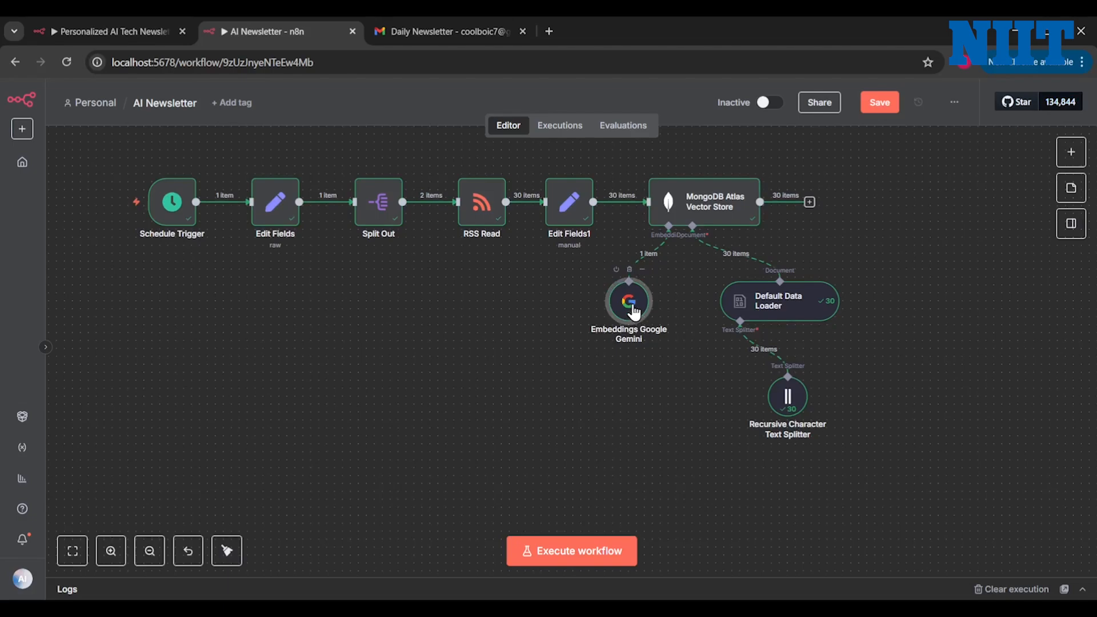
pyautogui.doubleClick(633, 312)
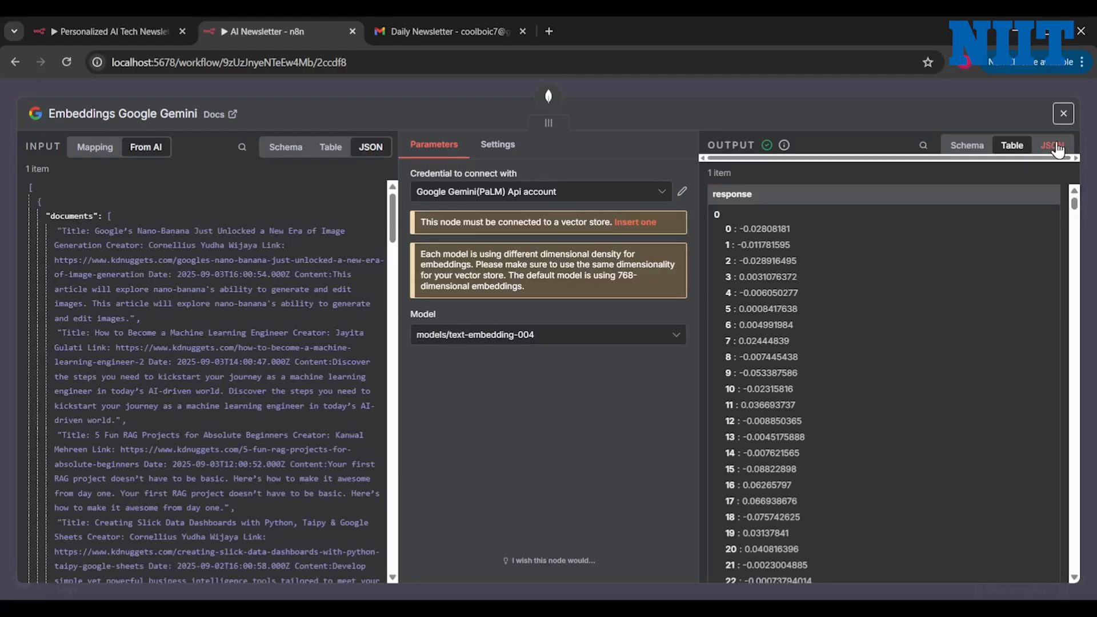
pyautogui.click(1052, 145)
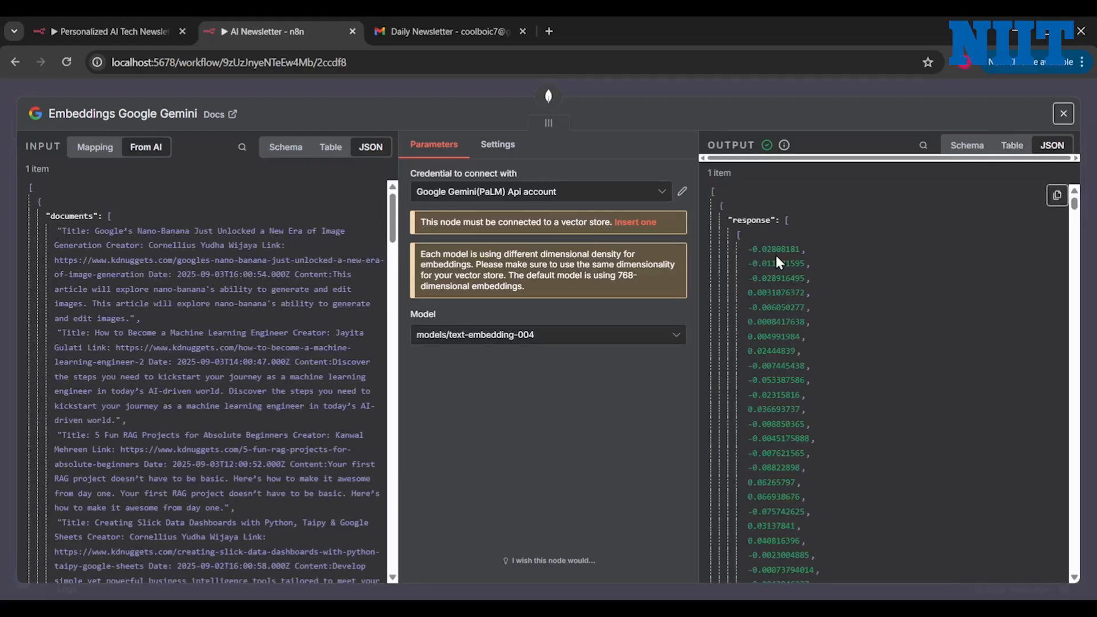
pyautogui.scroll(-2, 774, 253)
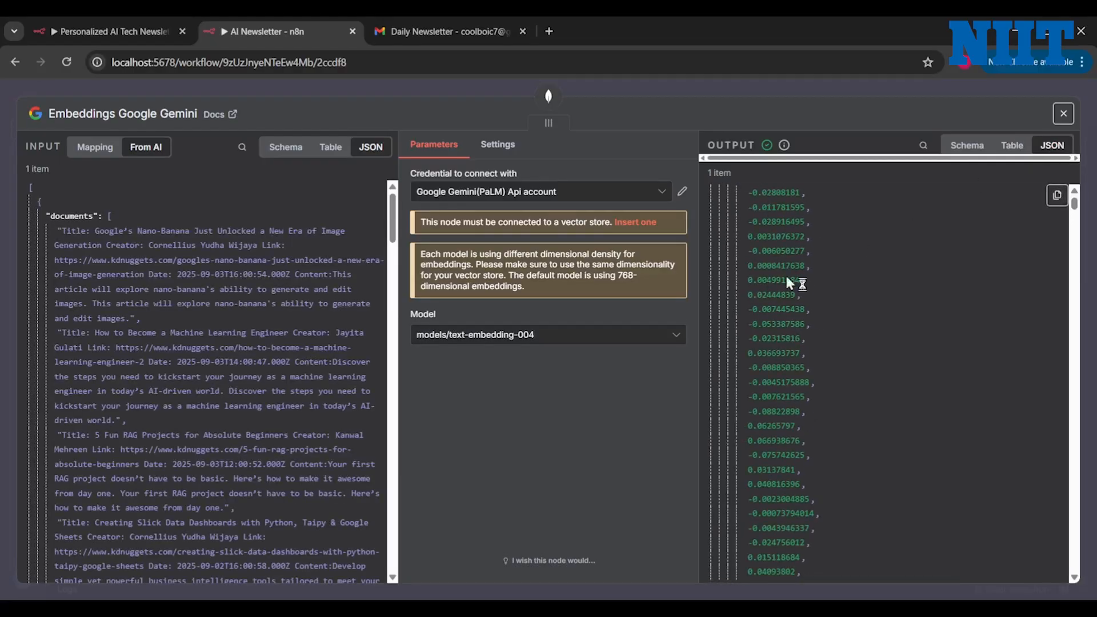
pyautogui.scroll(-4, 811, 485)
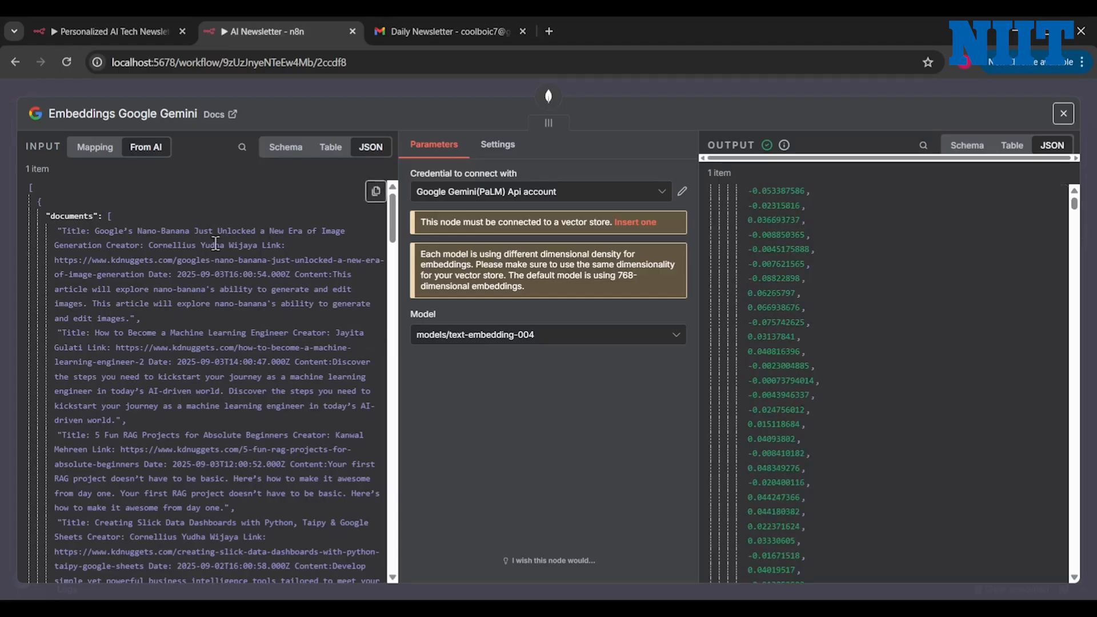
pyautogui.moveTo(61, 232); pyautogui.dragTo(143, 319)
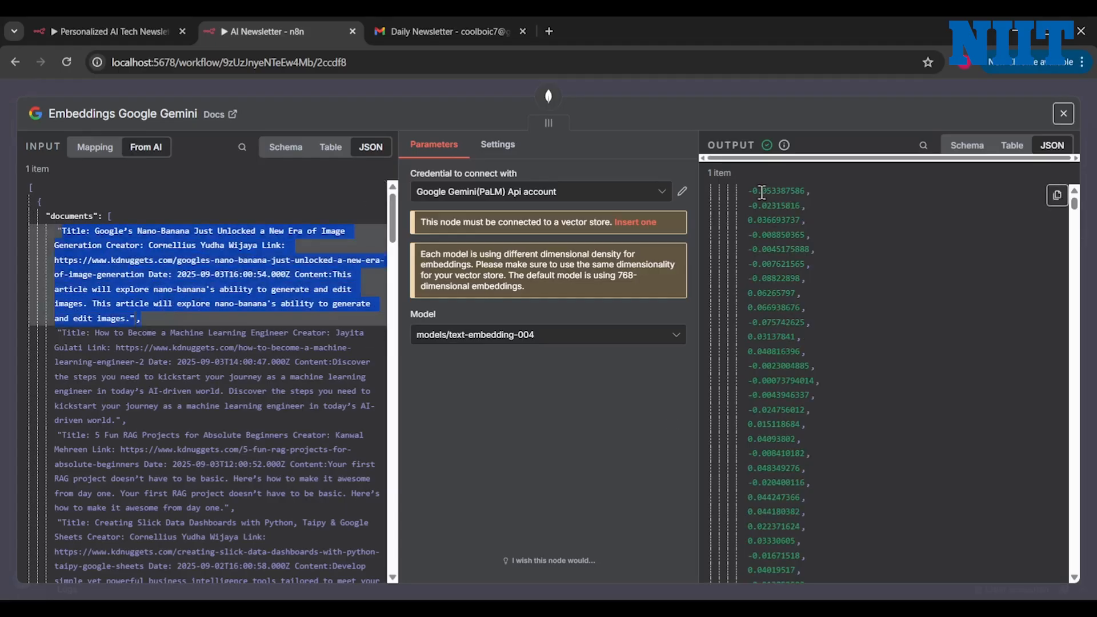
pyautogui.scroll(4, 761, 194)
pyautogui.click(829, 321)
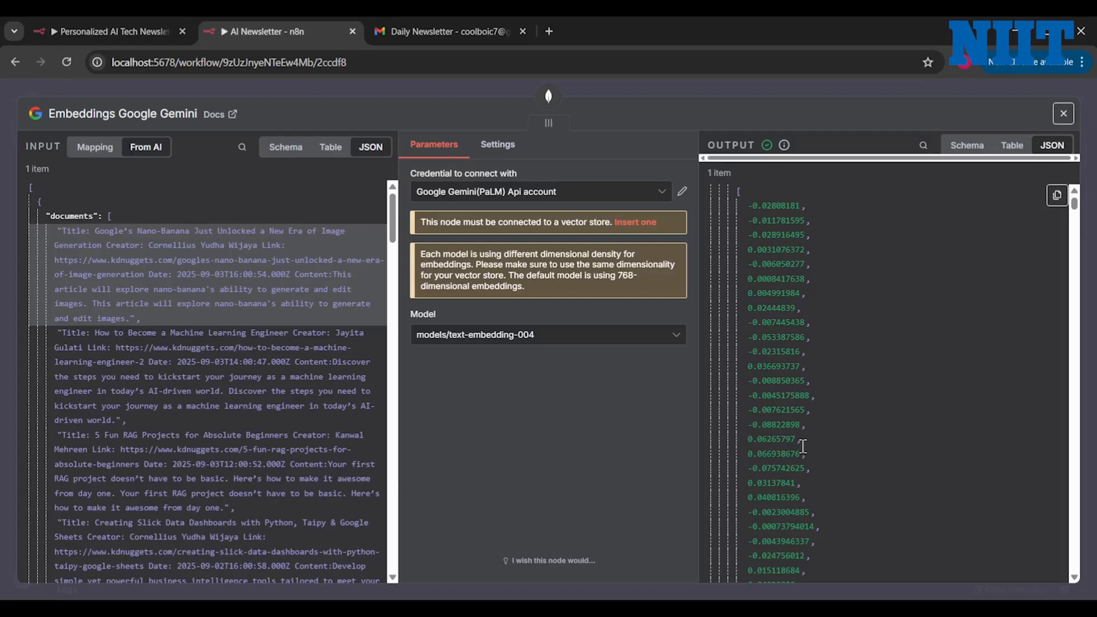
pyautogui.press('Escape')
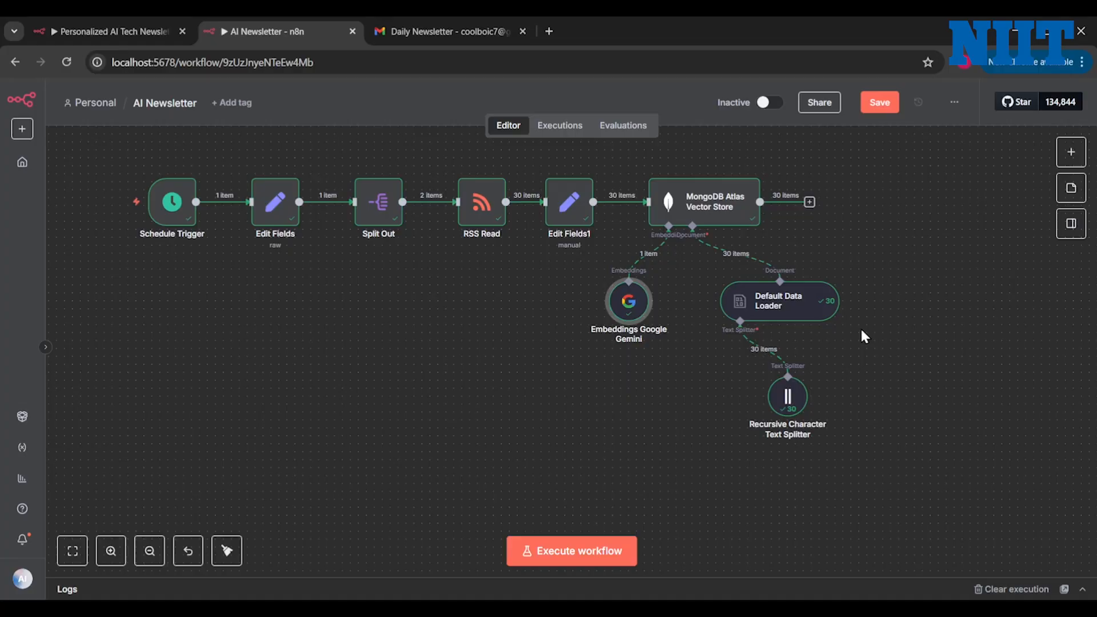
# Add a second Schedule Trigger to the workflow as an additional starting point.
pyautogui.scroll(-2, 862, 331)
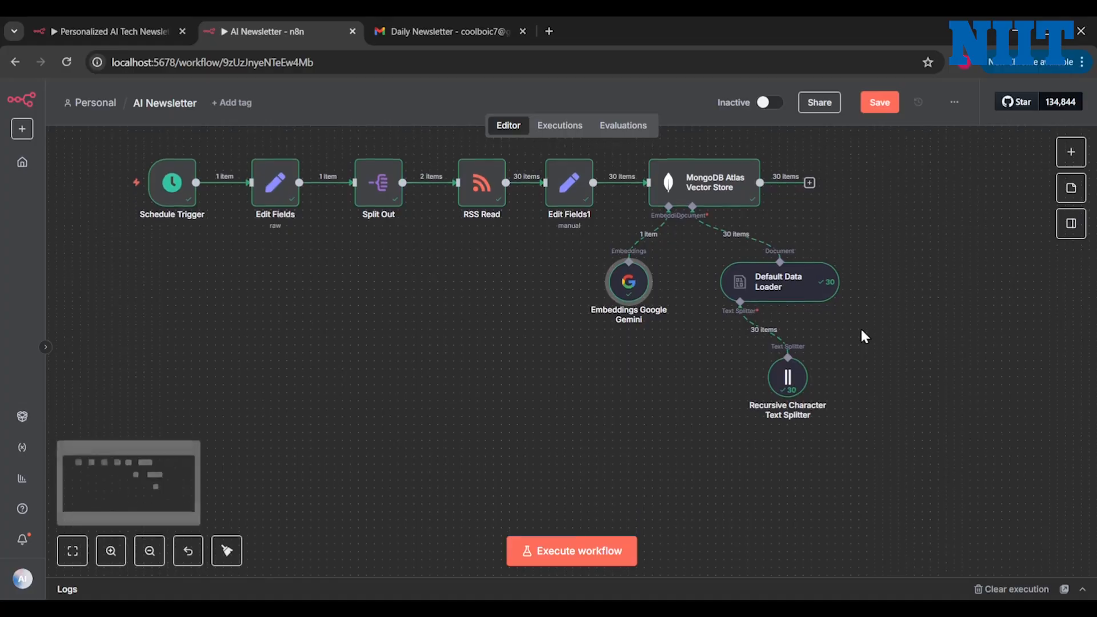
pyautogui.scroll(-2, 862, 334)
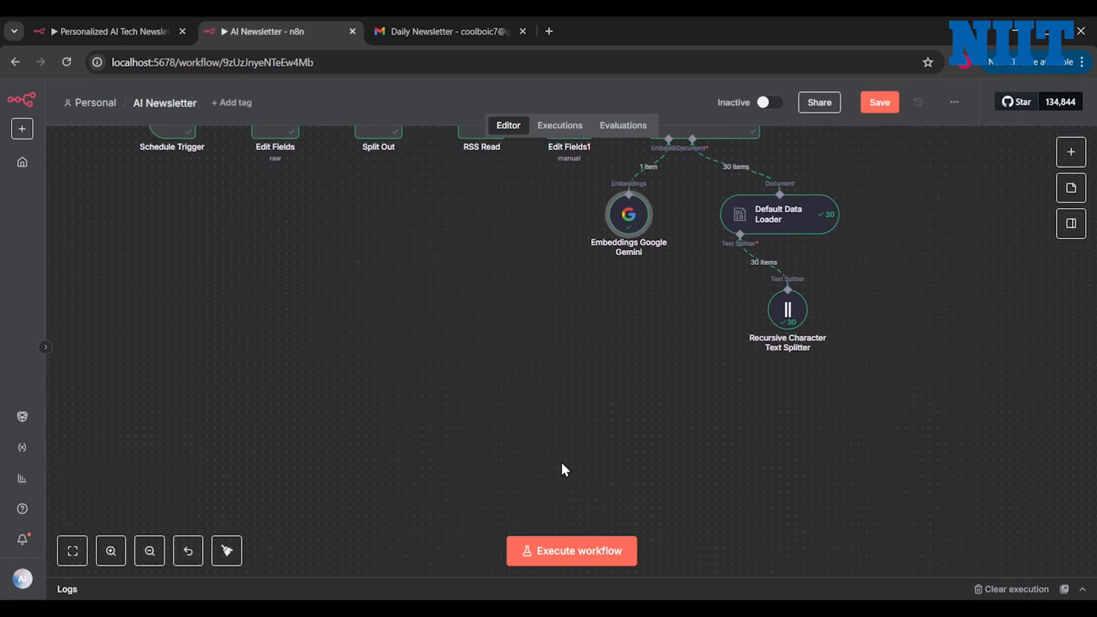
pyautogui.scroll(-2, 609, 483)
pyautogui.hscroll(-2, 606, 489)
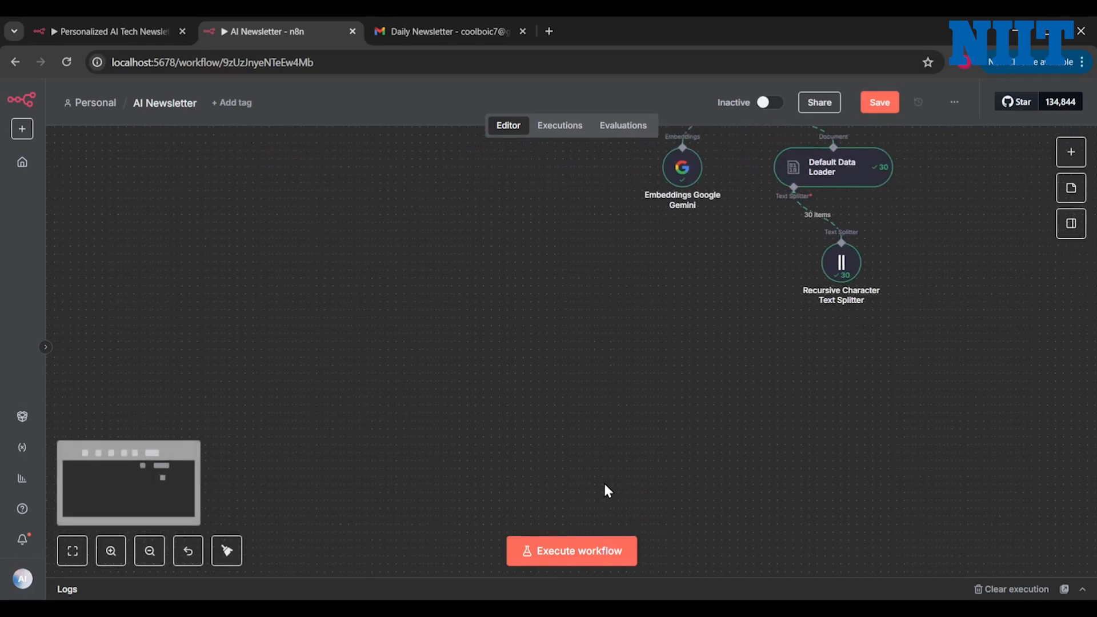
pyautogui.click(1071, 151)
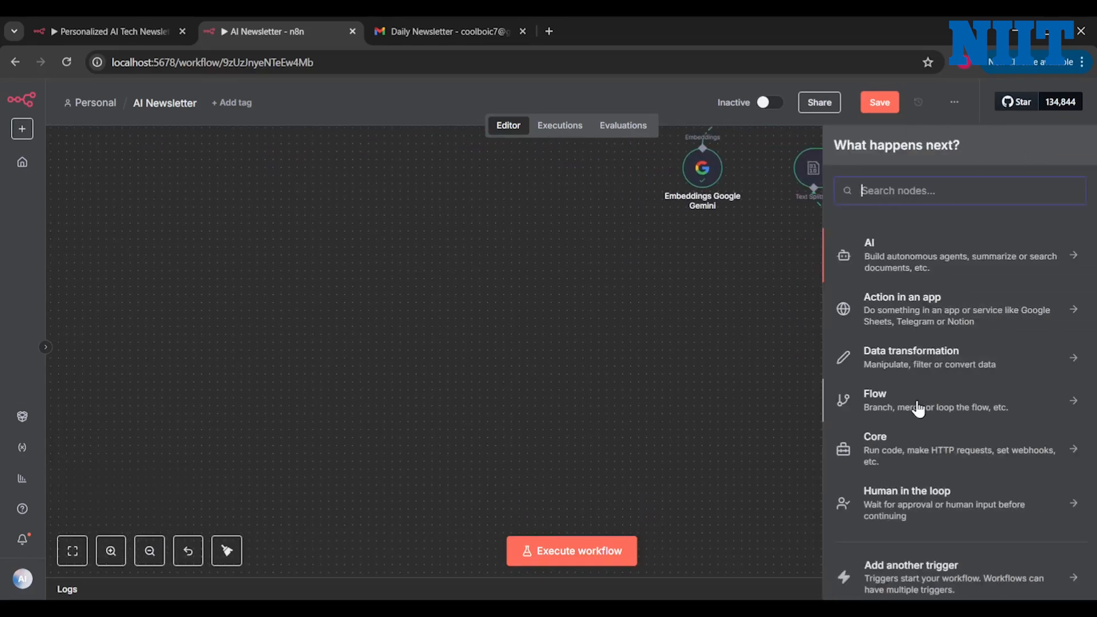
pyautogui.click(911, 577)
pyautogui.click(921, 381)
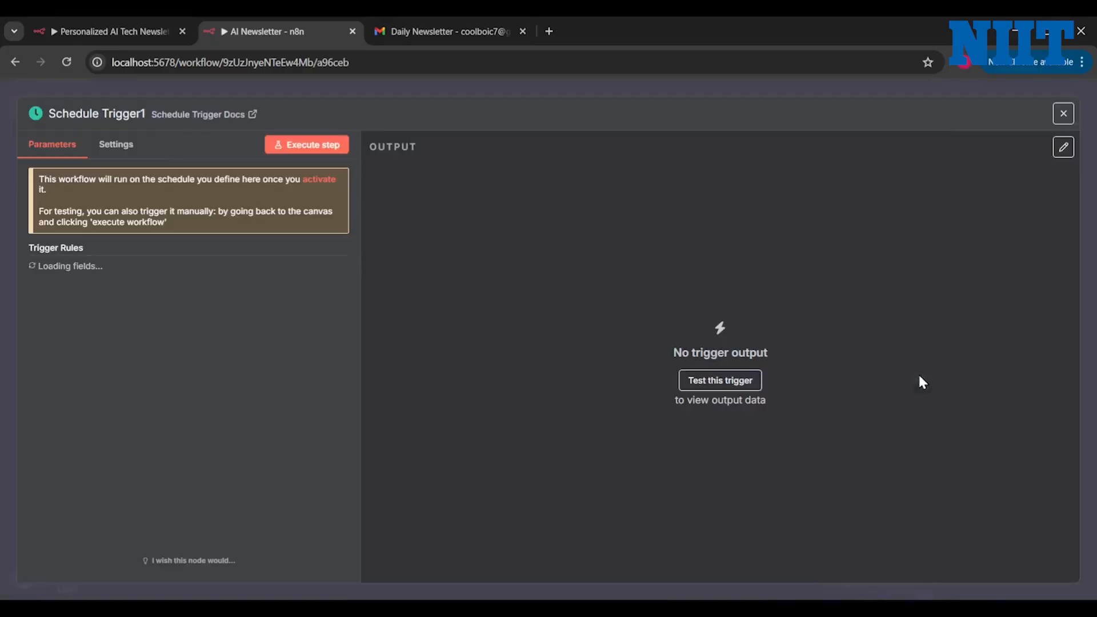
# Set the second Schedule Trigger to a Weeks interval at 6am and place it in the empty canvas area below the existing nodes.
pyautogui.click(163, 294)
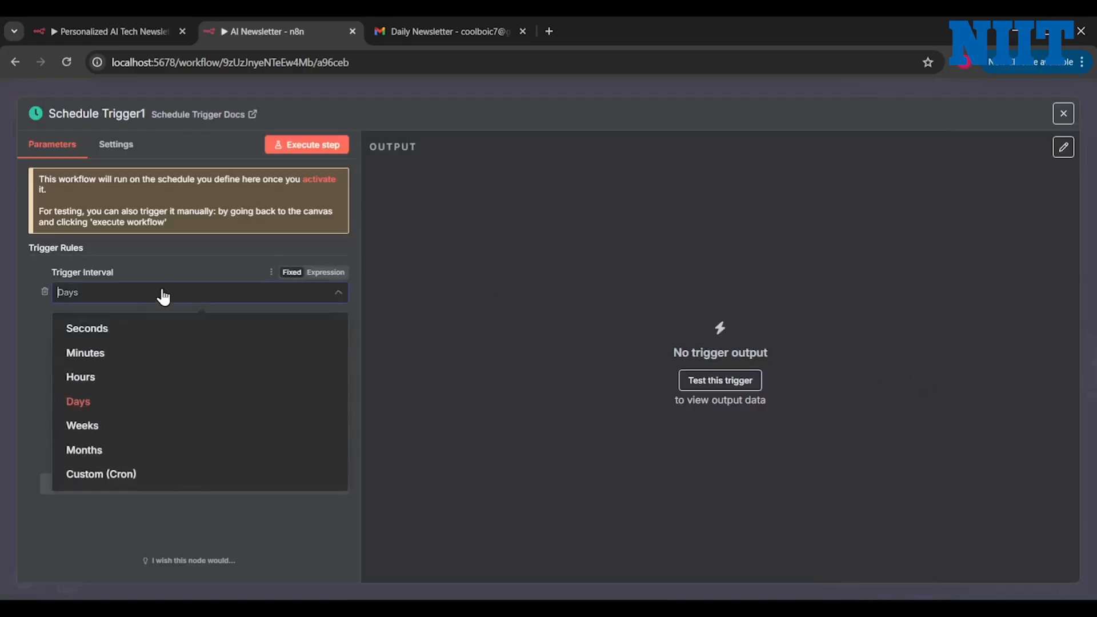
pyautogui.click(95, 440)
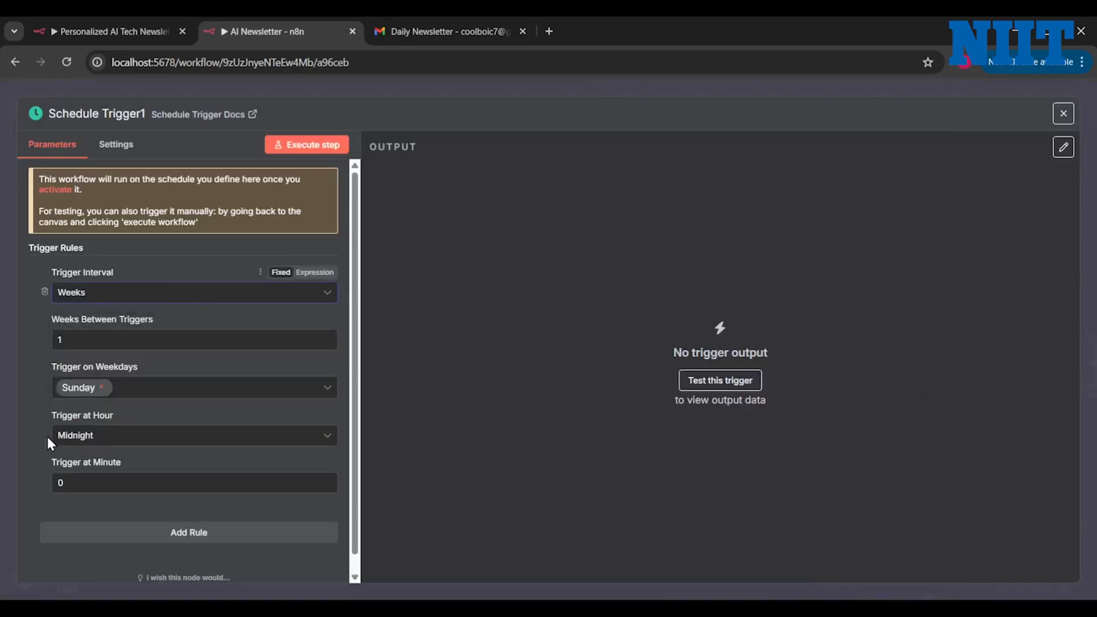
pyautogui.click(126, 442)
pyautogui.click(122, 382)
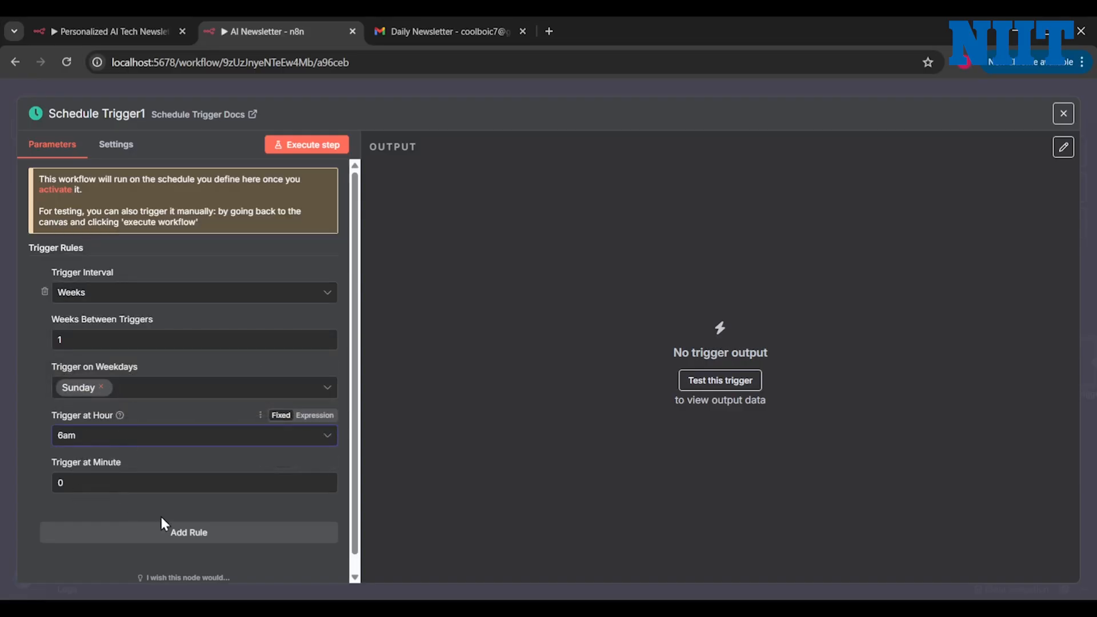
pyautogui.click(1063, 113)
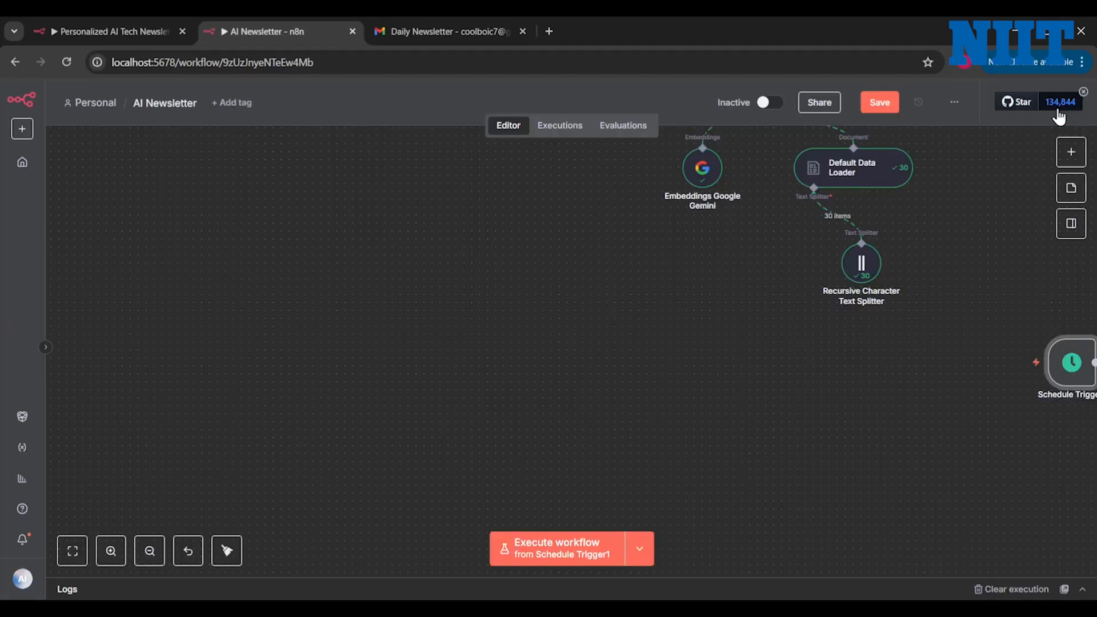
pyautogui.moveTo(1072, 363); pyautogui.dragTo(278, 436)
pyautogui.scroll(-2, 477, 445)
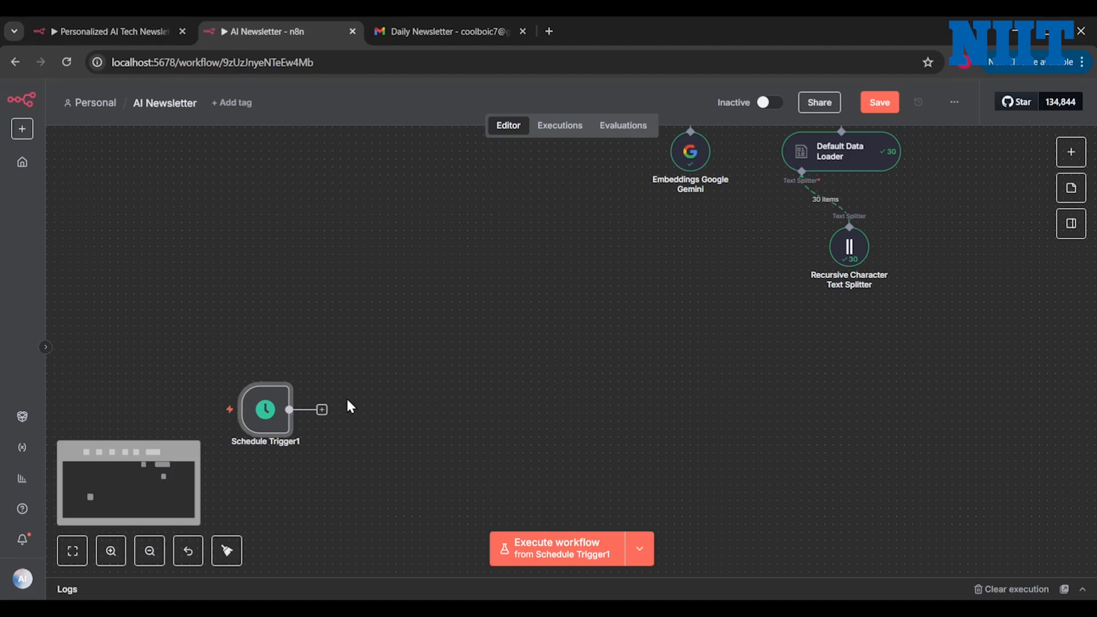
# Add an Edit Fields (Set) node after the second Schedule Trigger and set its mode to JSON.
pyautogui.click(321, 409)
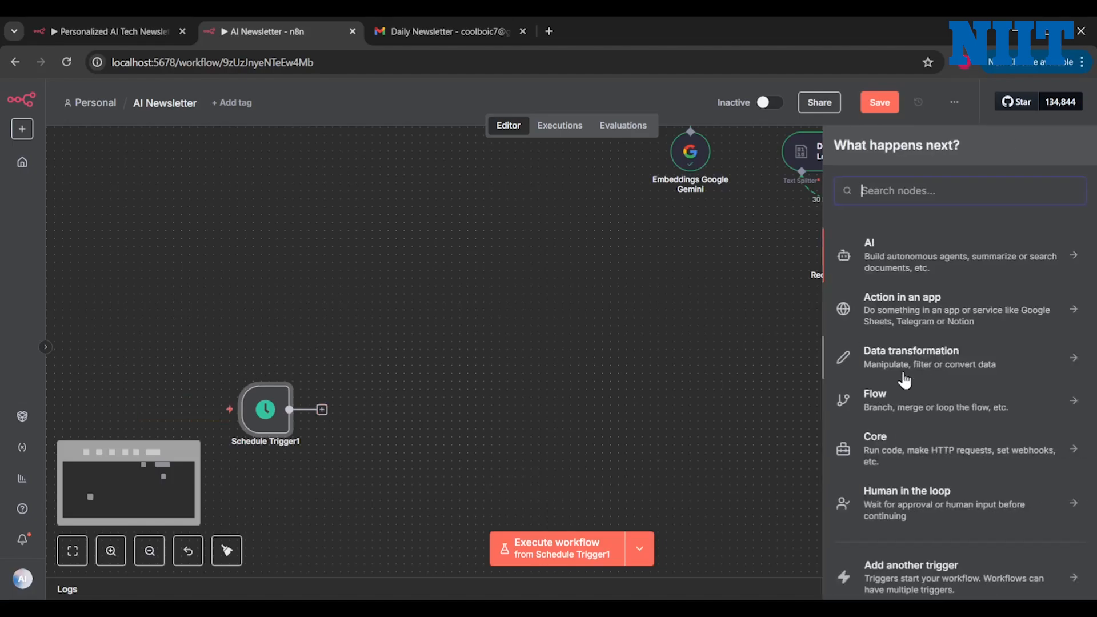
pyautogui.write('set')
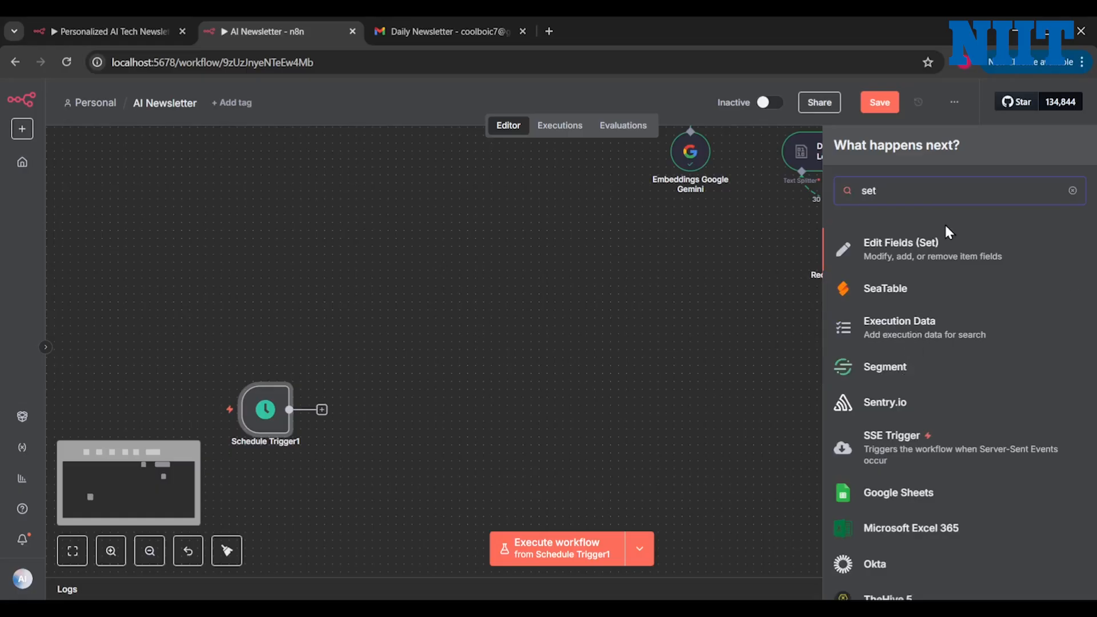
pyautogui.click(927, 260)
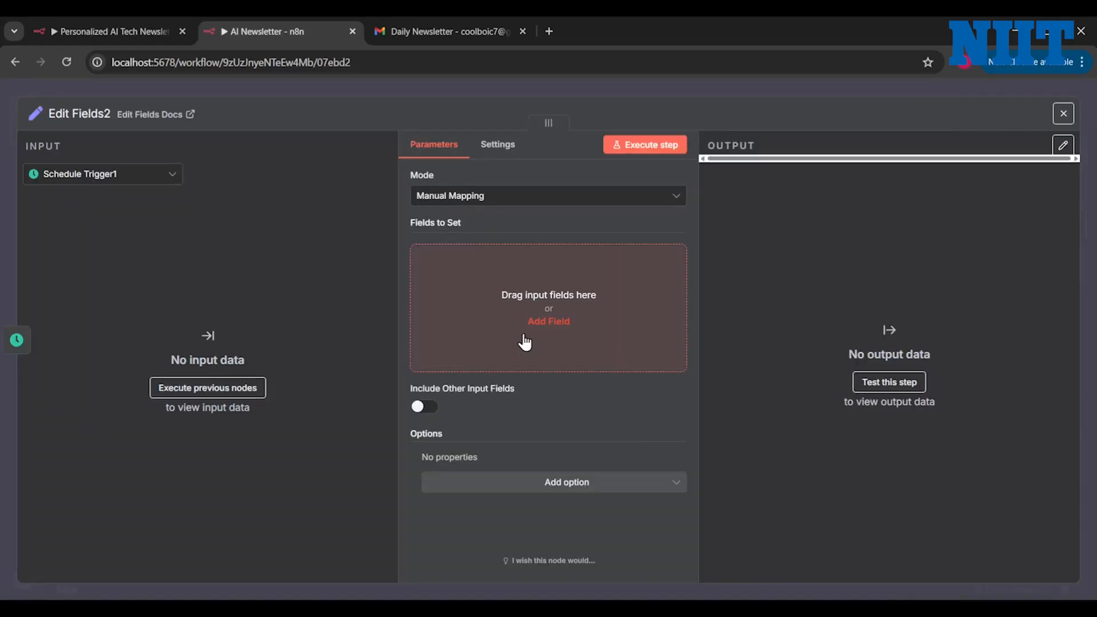
pyautogui.click(500, 204)
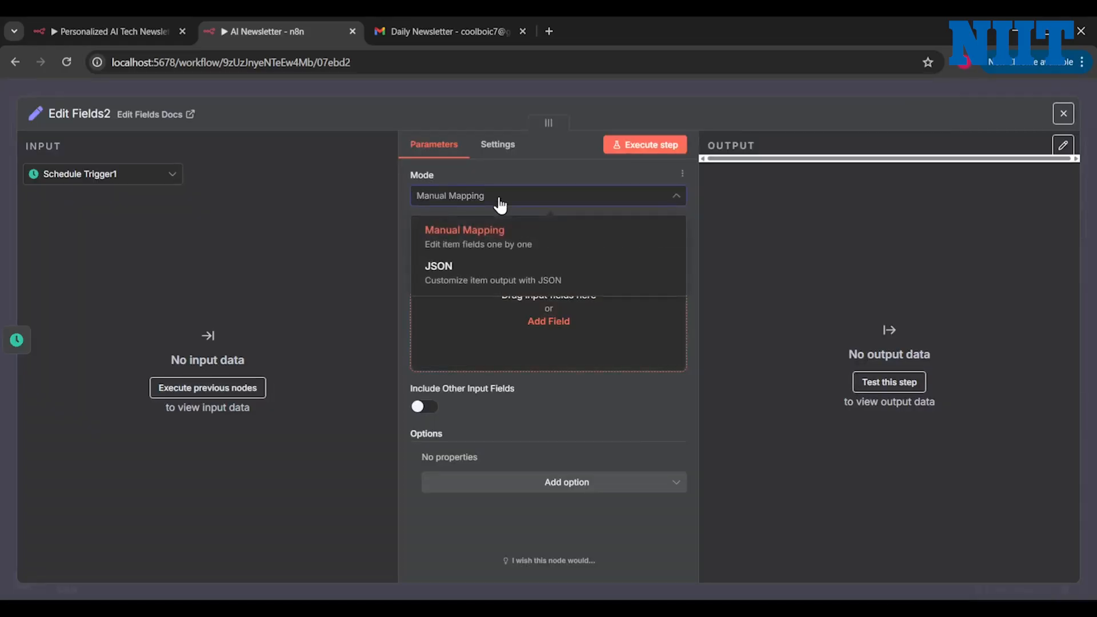
pyautogui.click(492, 278)
# Replace the sample JSON with a "Topics" array containing Generative AI, AI, Artificial Intelligence, Gen-AI, GenAI and Tech.
pyautogui.moveTo(478, 297); pyautogui.dragTo(437, 228)
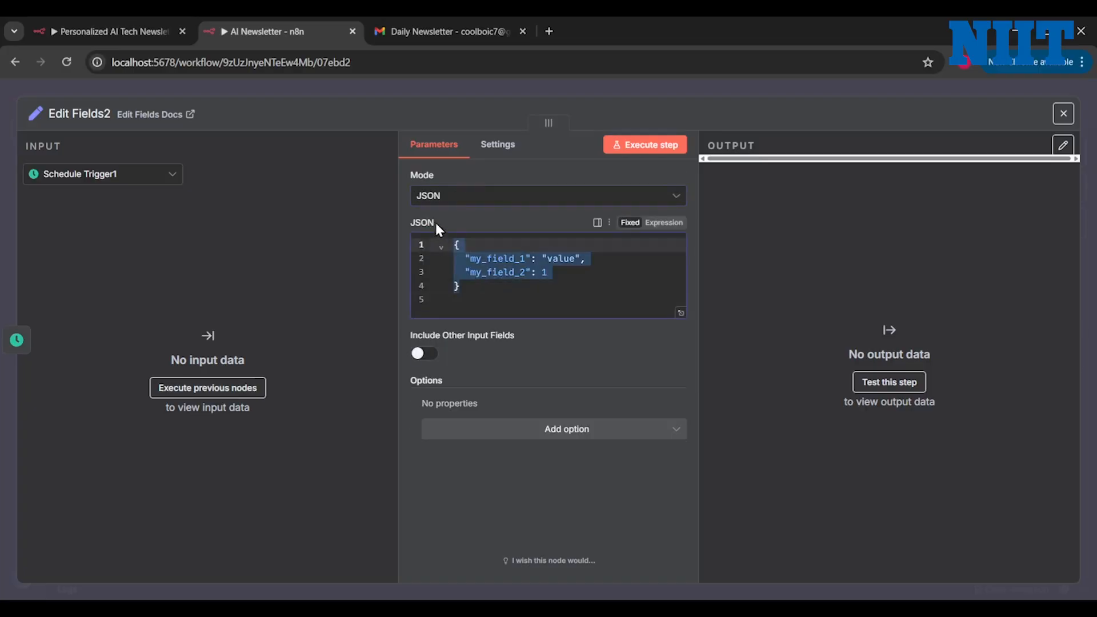
pyautogui.write('{   "Topics": [     "Generative AI",     "AI",     "Artificial Intelligence",     "Gen-AI",     "GenAI",     "Tech"   ] }')
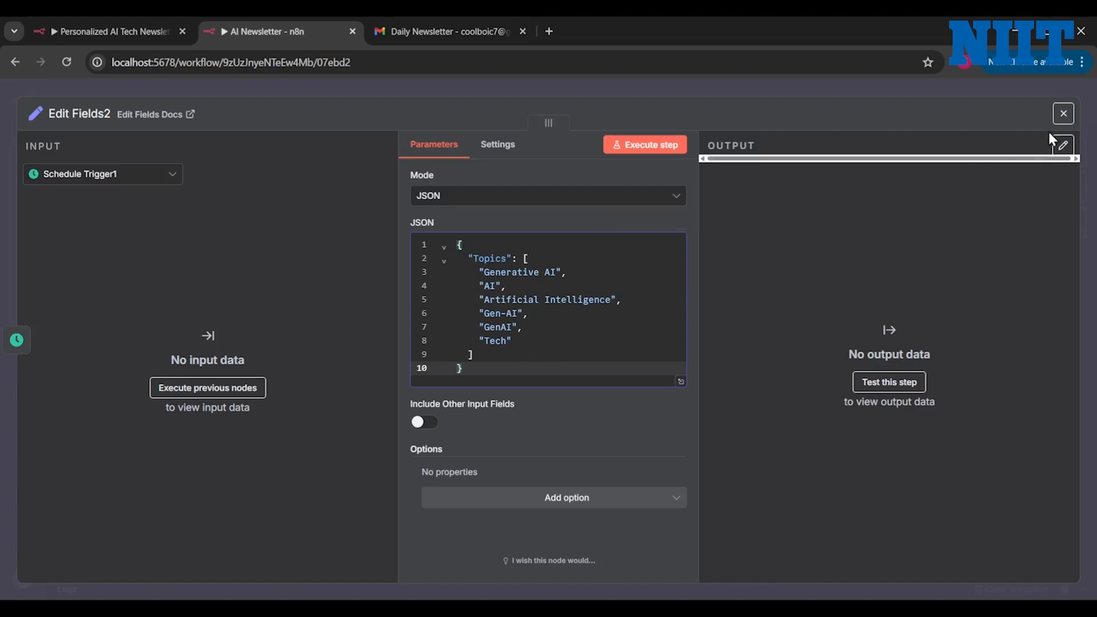
pyautogui.click(1063, 113)
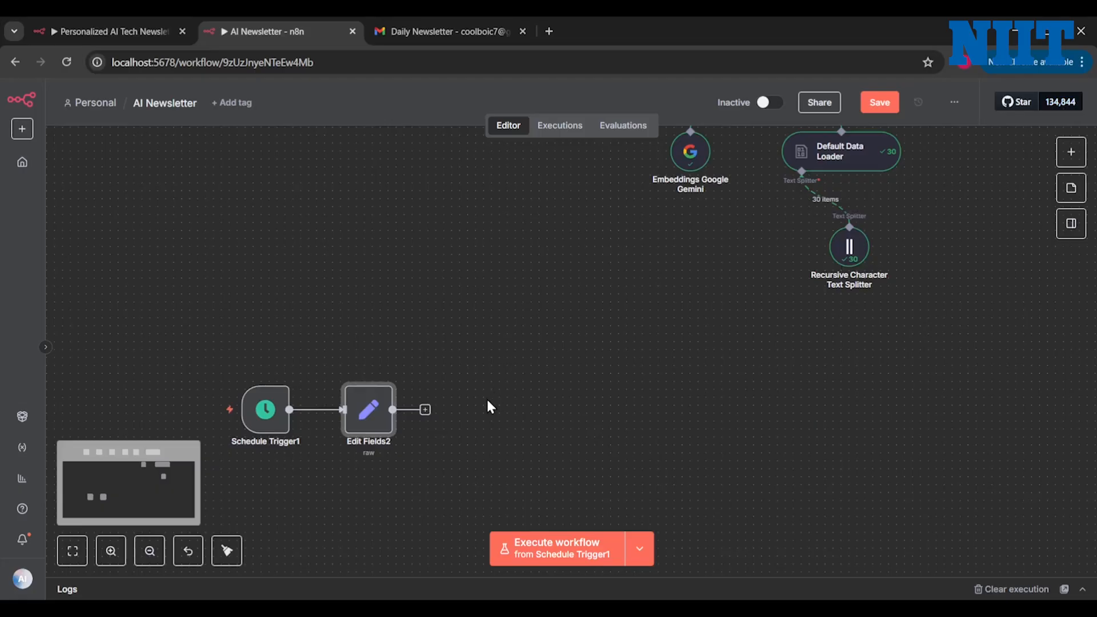
# Search the nodes for langchain and add an AI Agent node after the Edit Fields2 node.
pyautogui.click(425, 410)
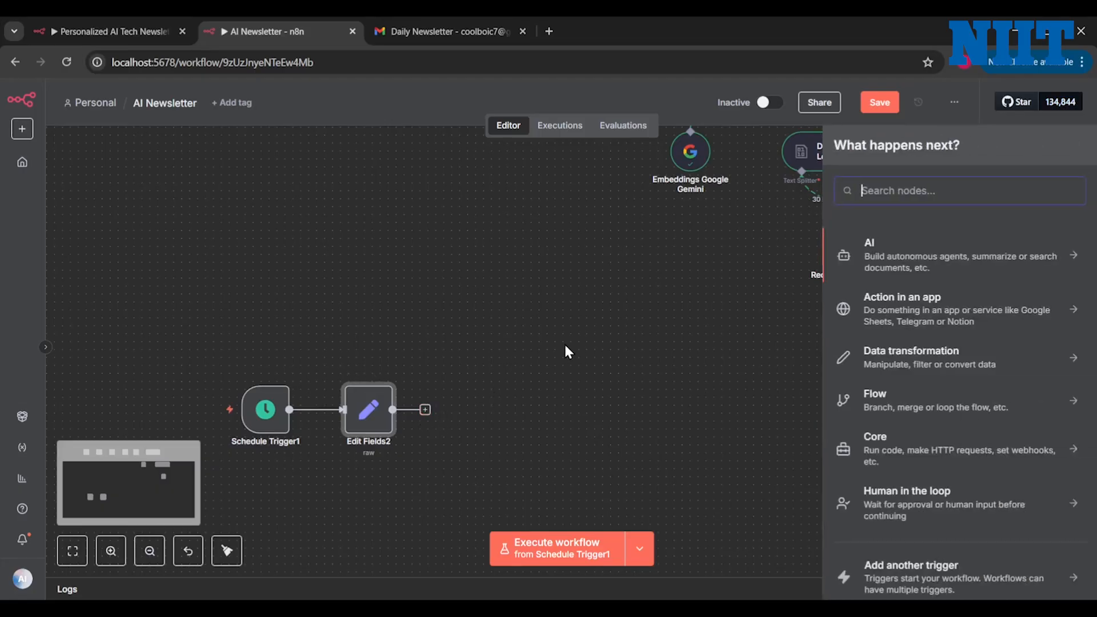
pyautogui.write('la')
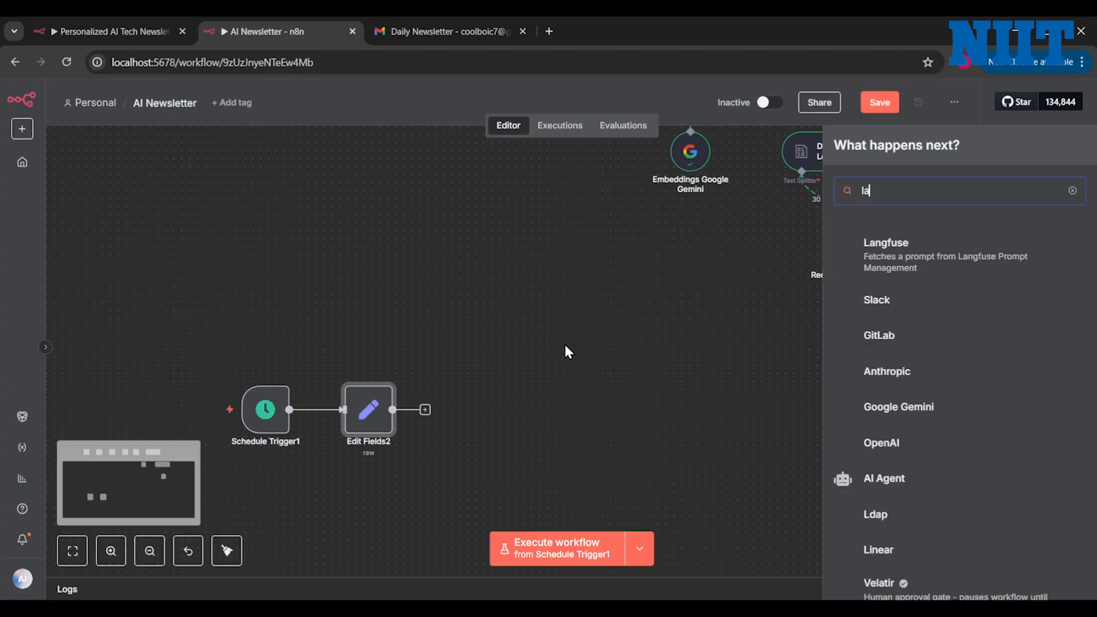
pyautogui.write('ng')
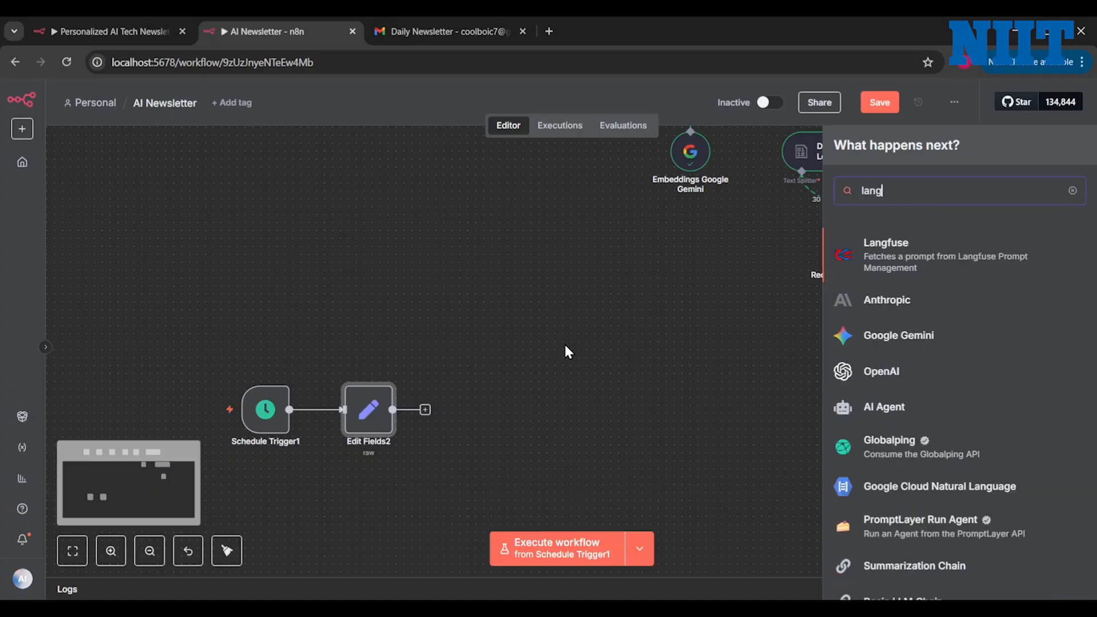
pyautogui.write('chain')
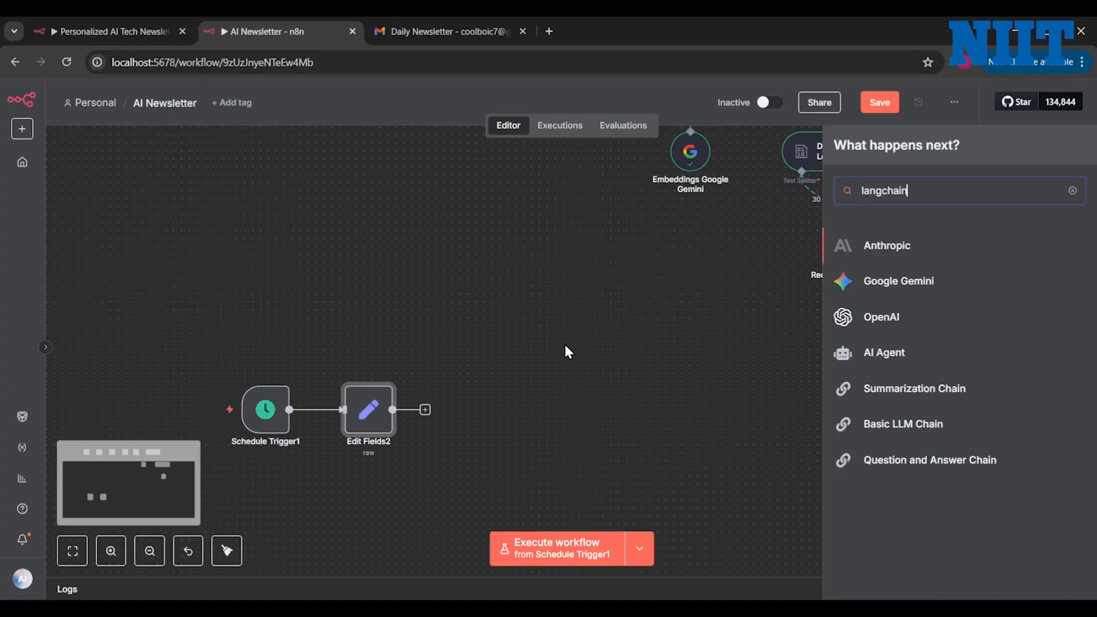
pyautogui.click(902, 361)
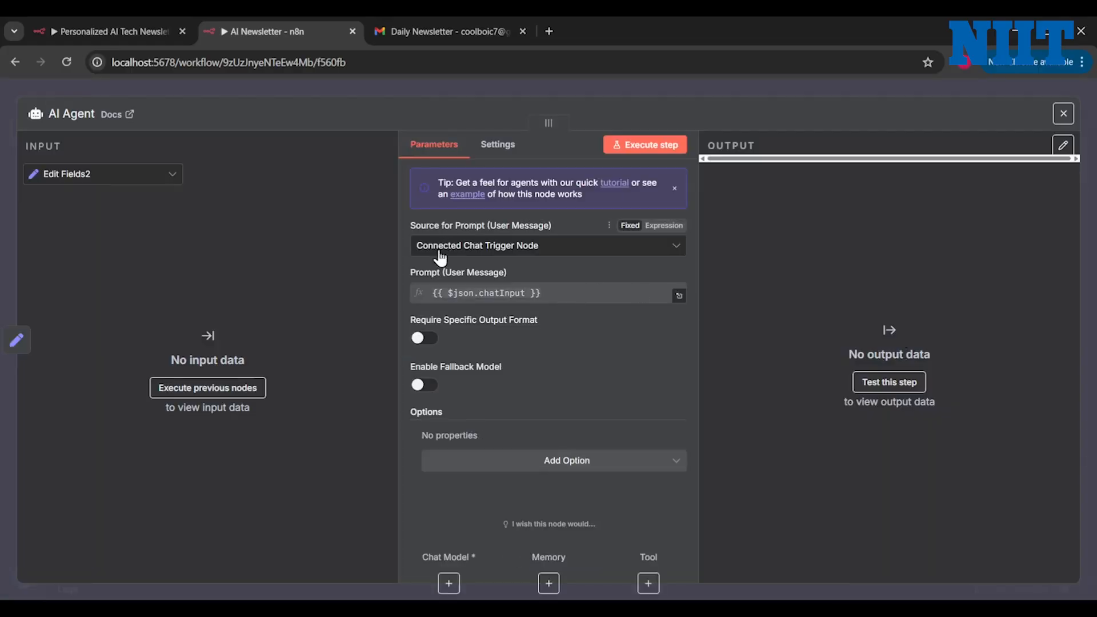
# Define the AI Agent's prompt below, requesting an HTML newsletter on {{ $json.Topics }} with at least 5 hyperlinked, summarized articles from the AI Article Vector Store.
pyautogui.click(547, 254)
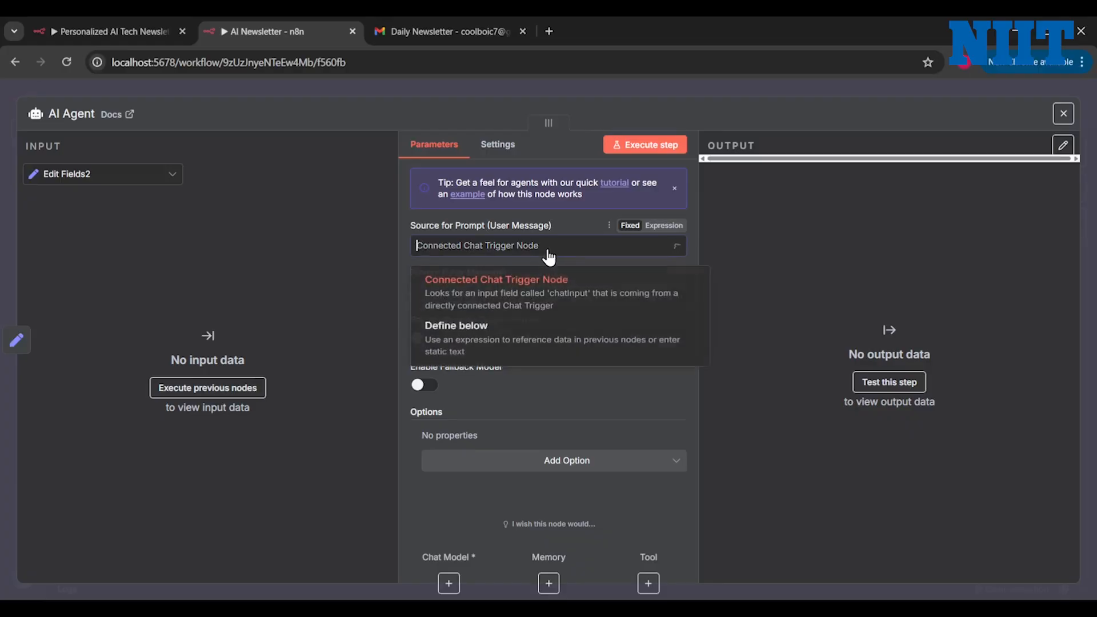
pyautogui.click(501, 330)
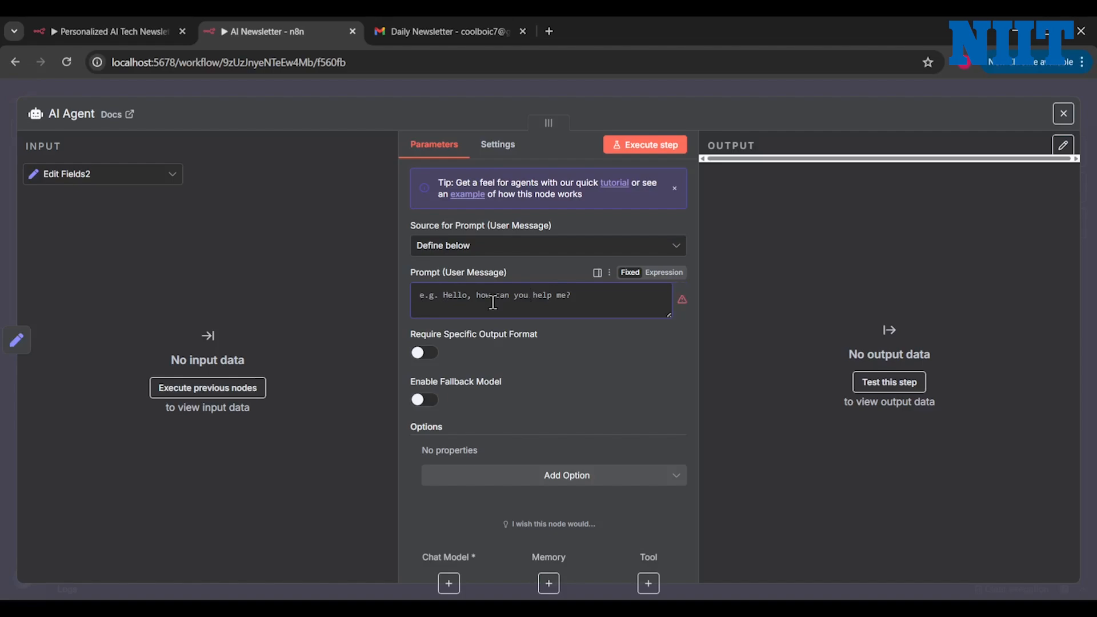
pyautogui.hotkey('ctrl', 'v')
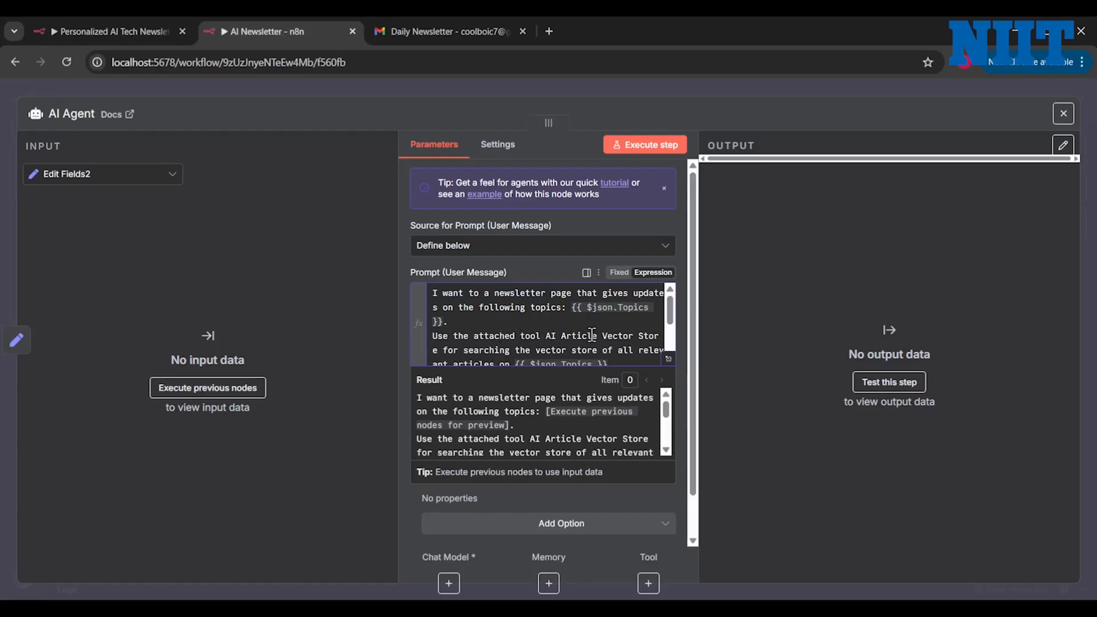
pyautogui.scroll(-1, 591, 334)
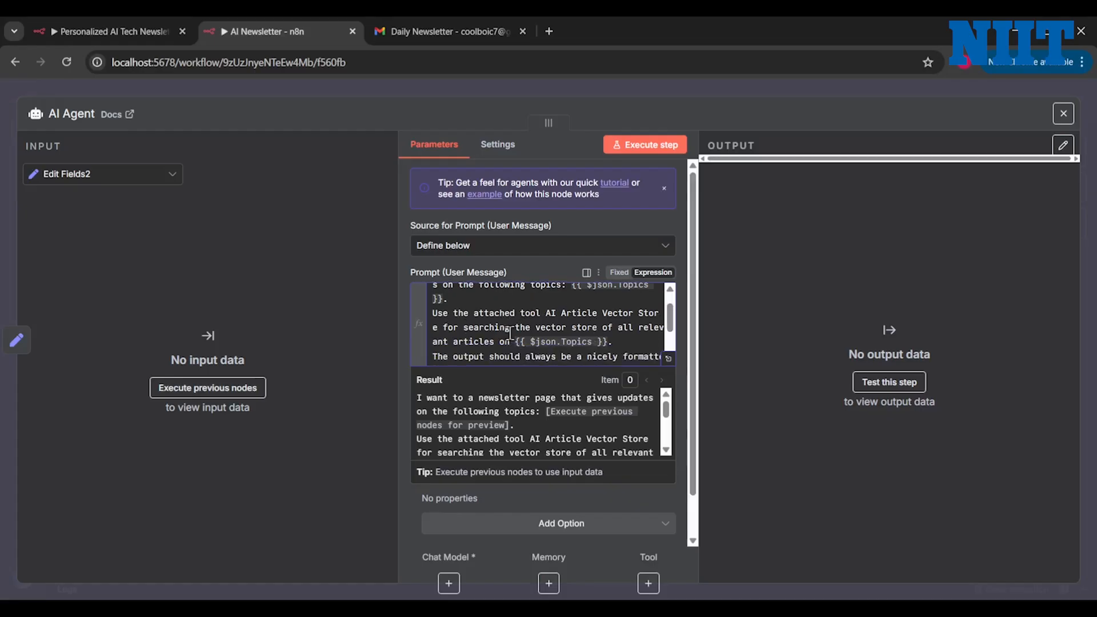
pyautogui.scroll(-2, 607, 327)
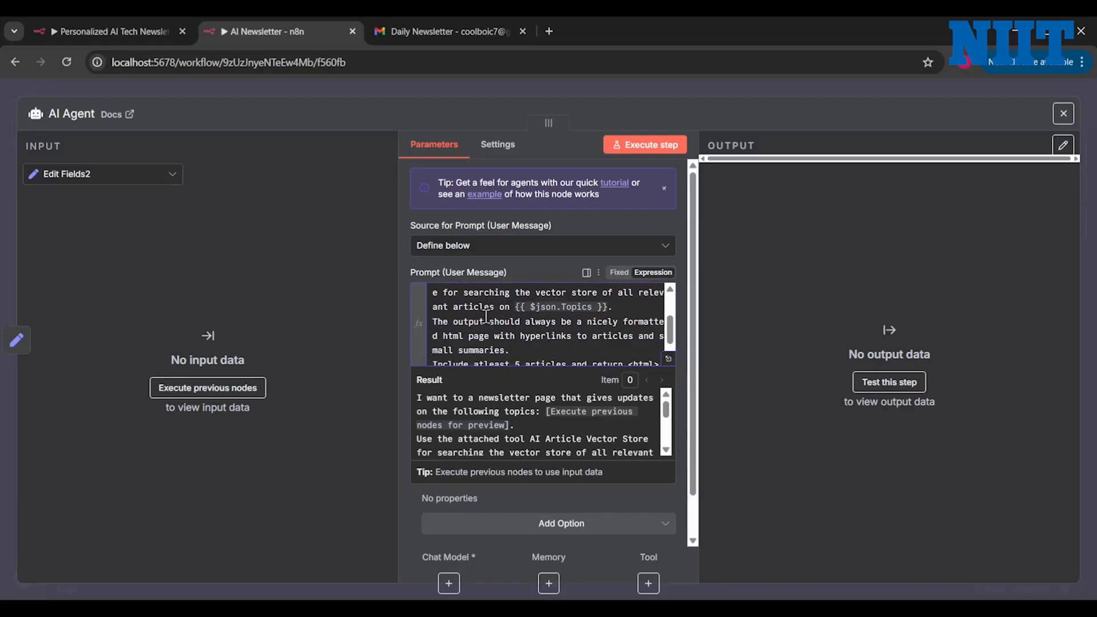
pyautogui.scroll(-1, 481, 329)
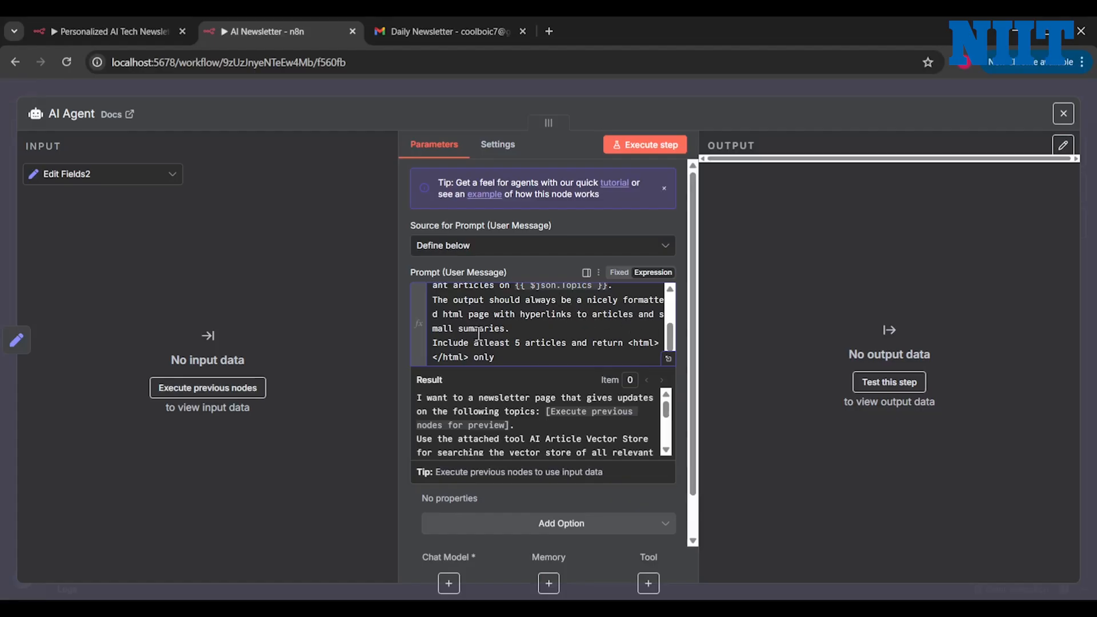
pyautogui.scroll(-1, 479, 334)
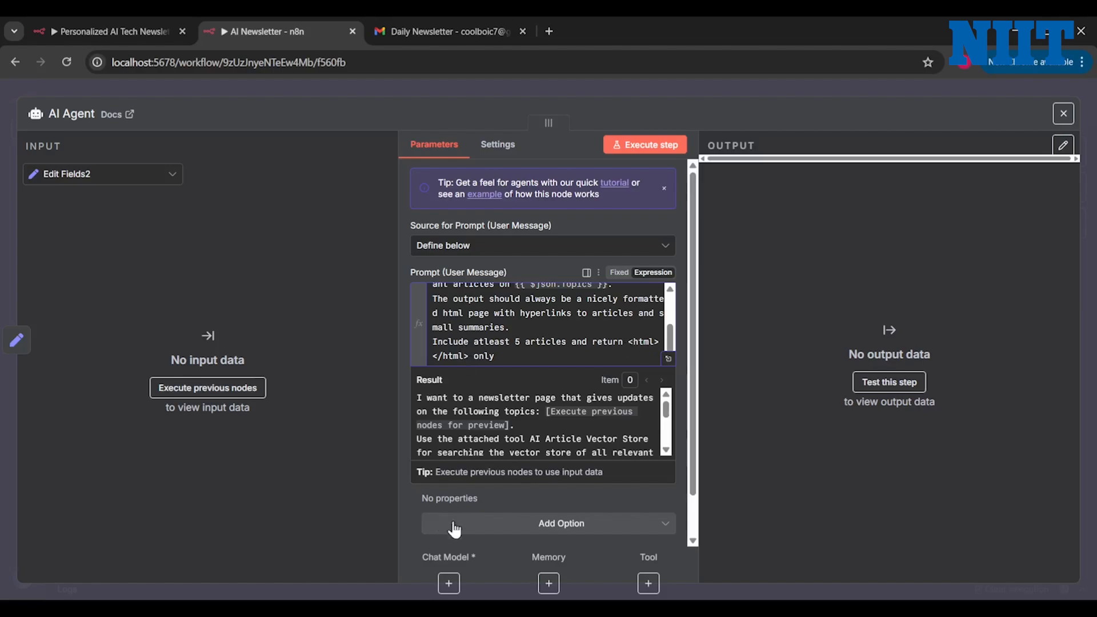
# Attach a Google Gemini Chat Model to the AI Agent, using models/gemini-2.5-flash.
pyautogui.click(448, 583)
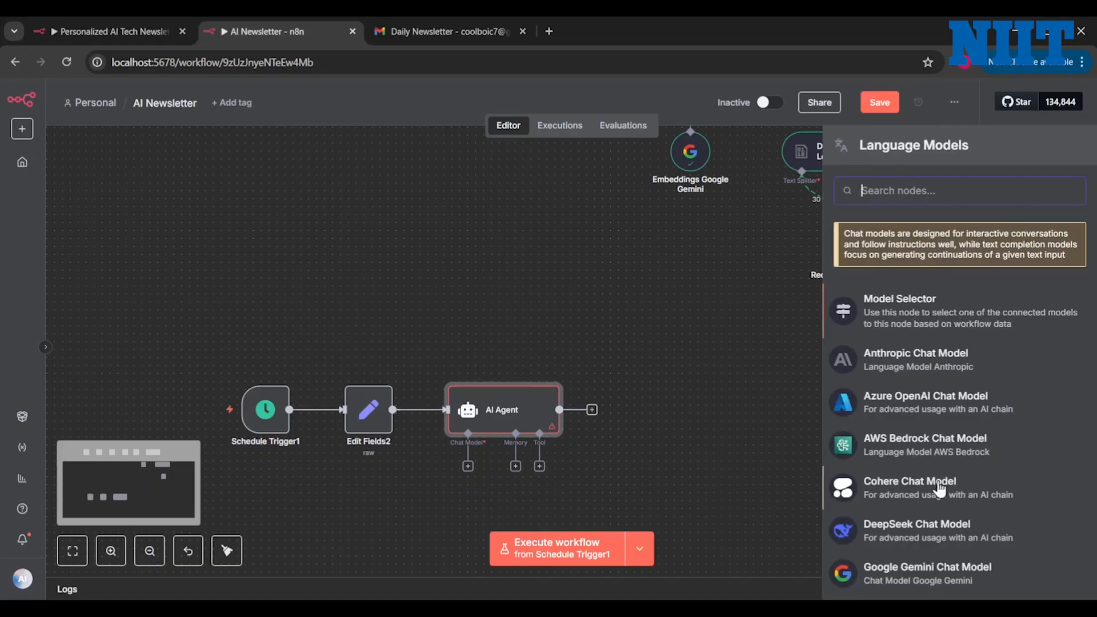
pyautogui.click(955, 578)
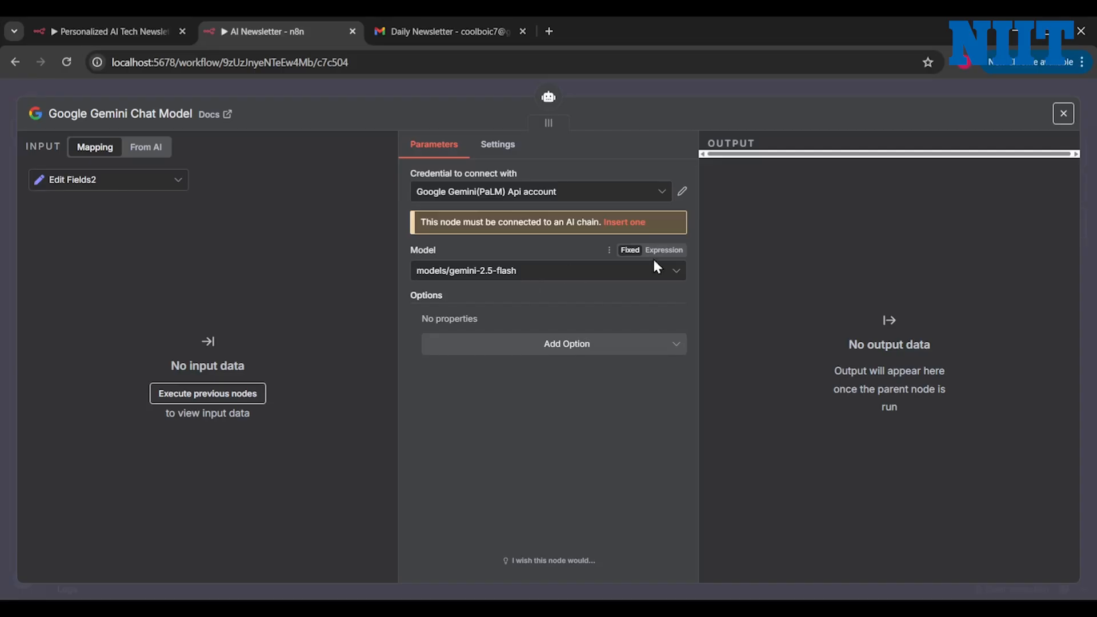
pyautogui.click(1064, 114)
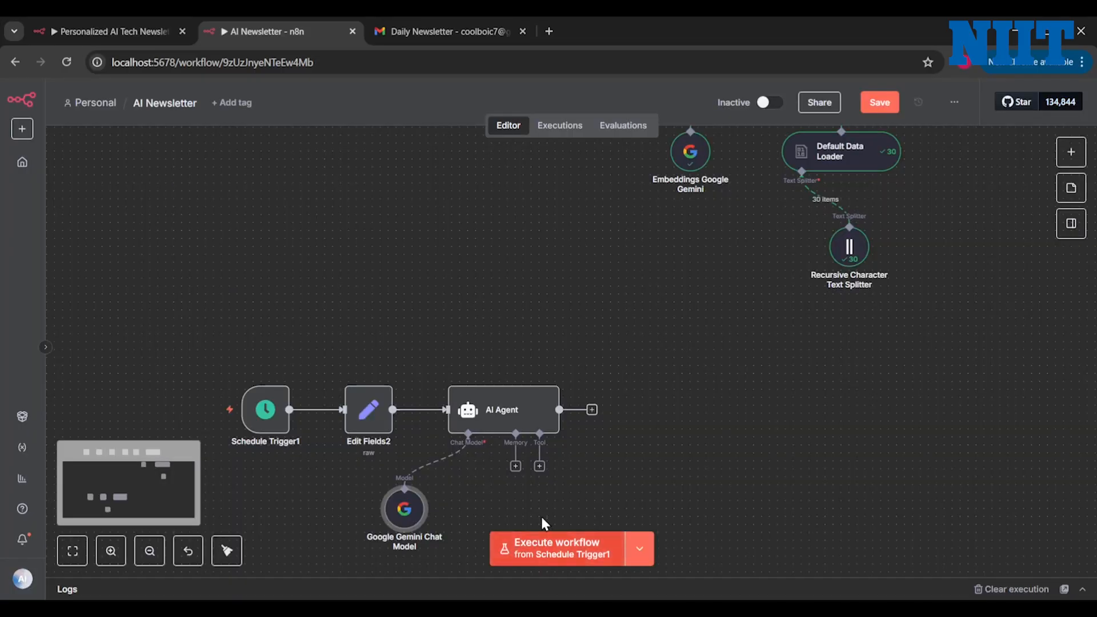
# Add a MongoDB Atlas Vector Store as the AI Agent's tool with the description "AI Articles from the vector store".
pyautogui.click(538, 467)
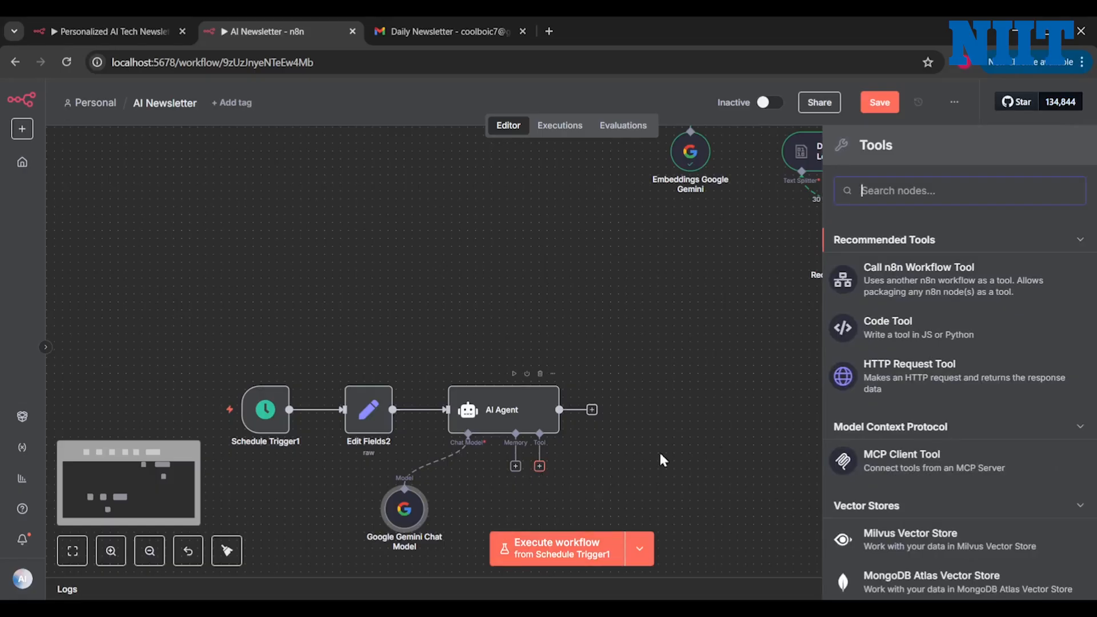
pyautogui.click(842, 567)
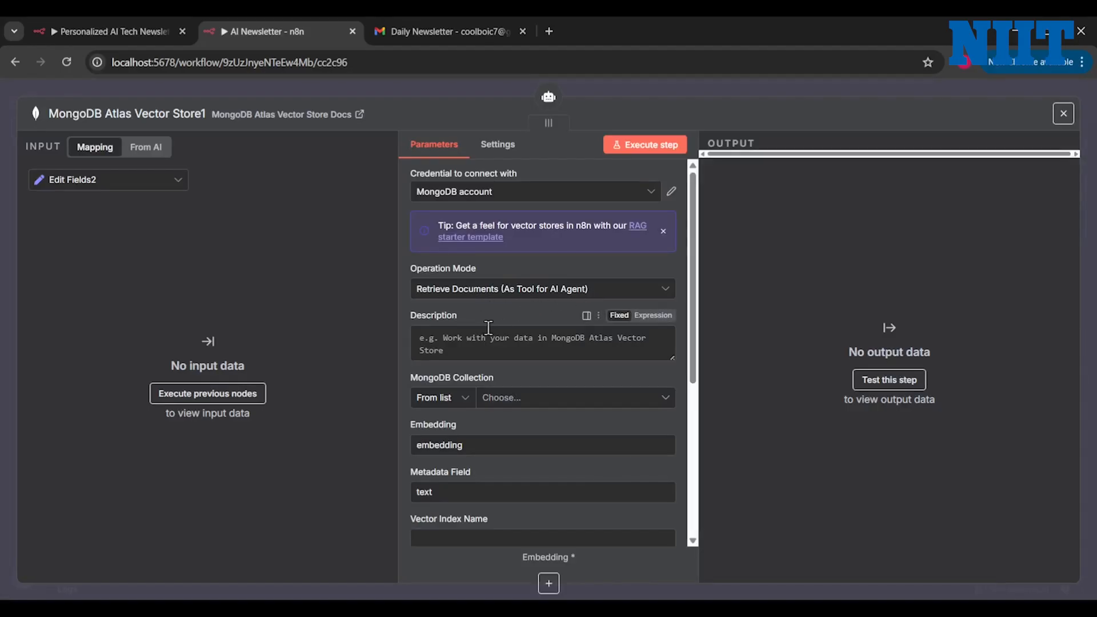
pyautogui.click(474, 341)
pyautogui.write('AI')
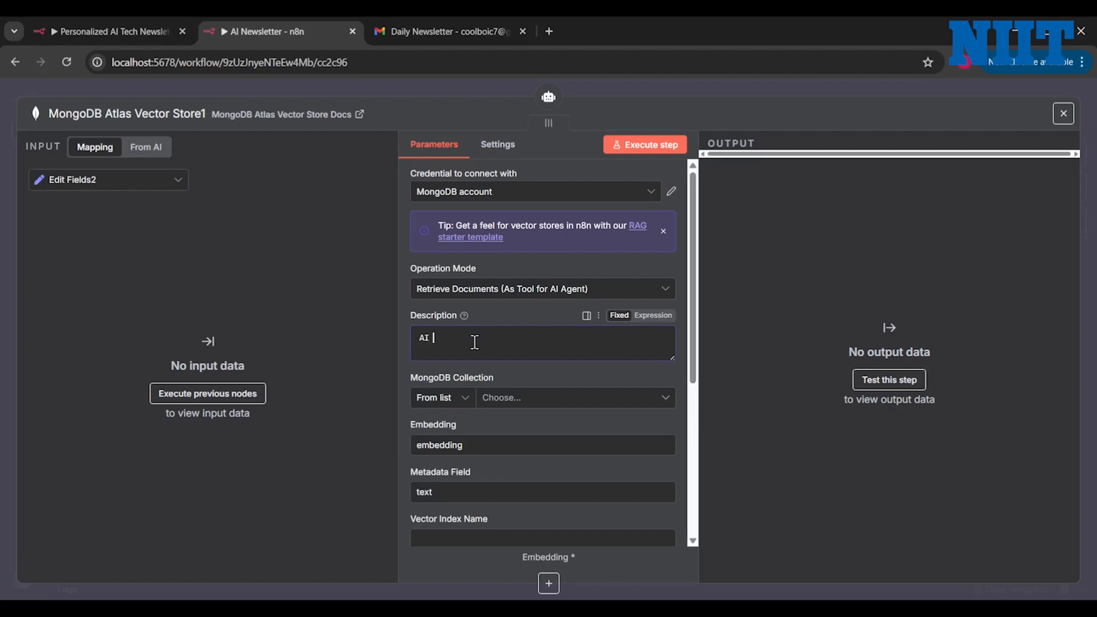
pyautogui.write(' Articles')
pyautogui.write('from the vector')
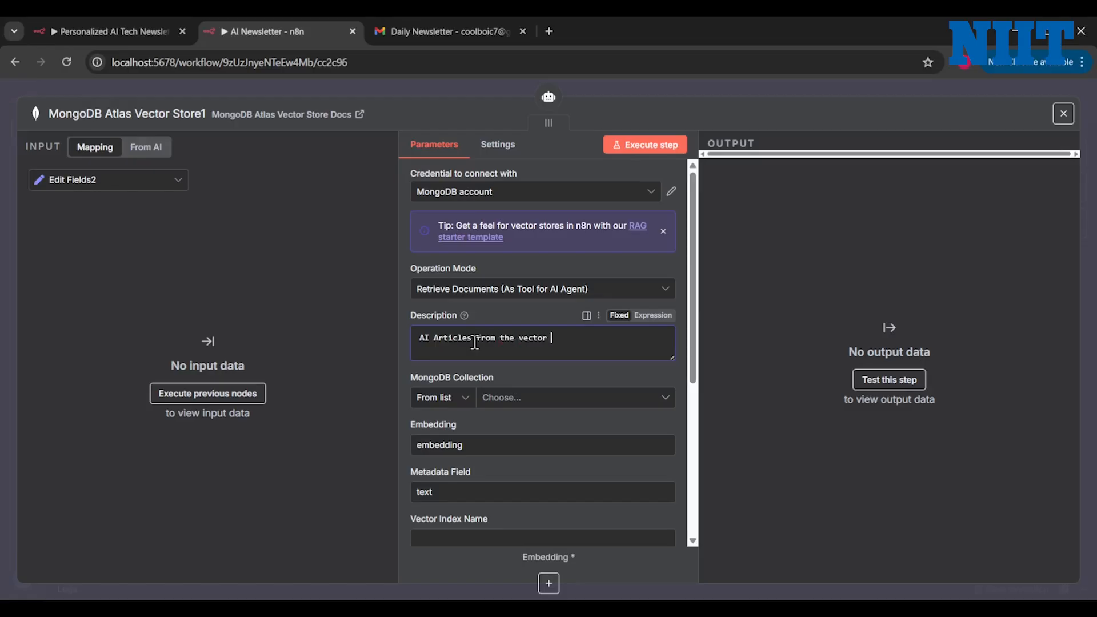
pyautogui.write(' store')
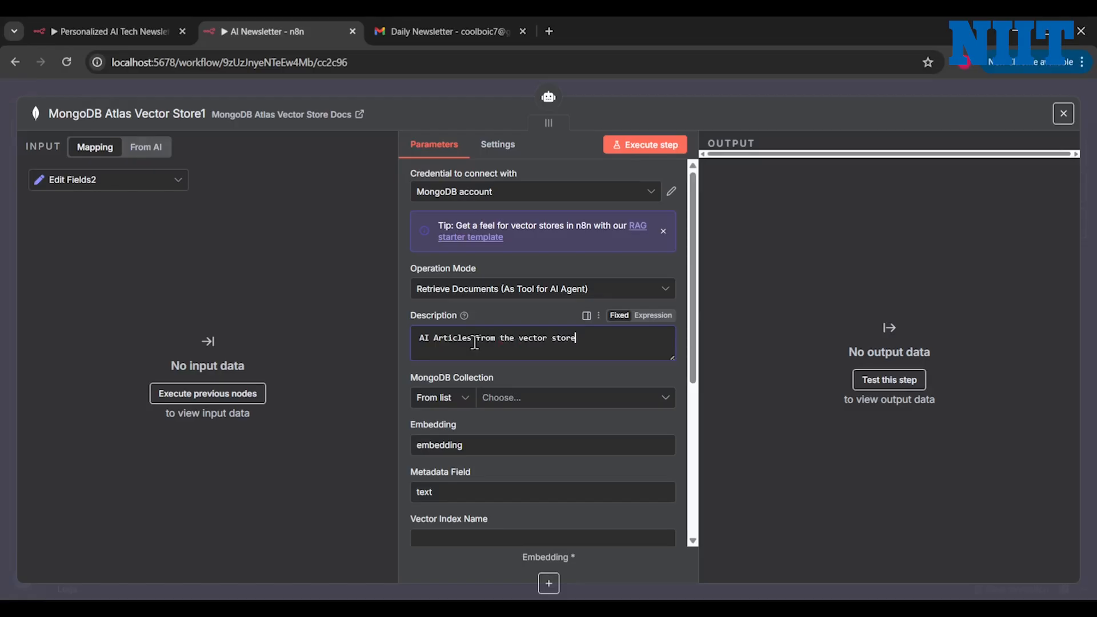
# Set the vector store tool's MongoDB collection to vectors and its vector index name to vector_index.
pyautogui.click(542, 402)
pyautogui.click(502, 433)
pyautogui.scroll(-3, 491, 439)
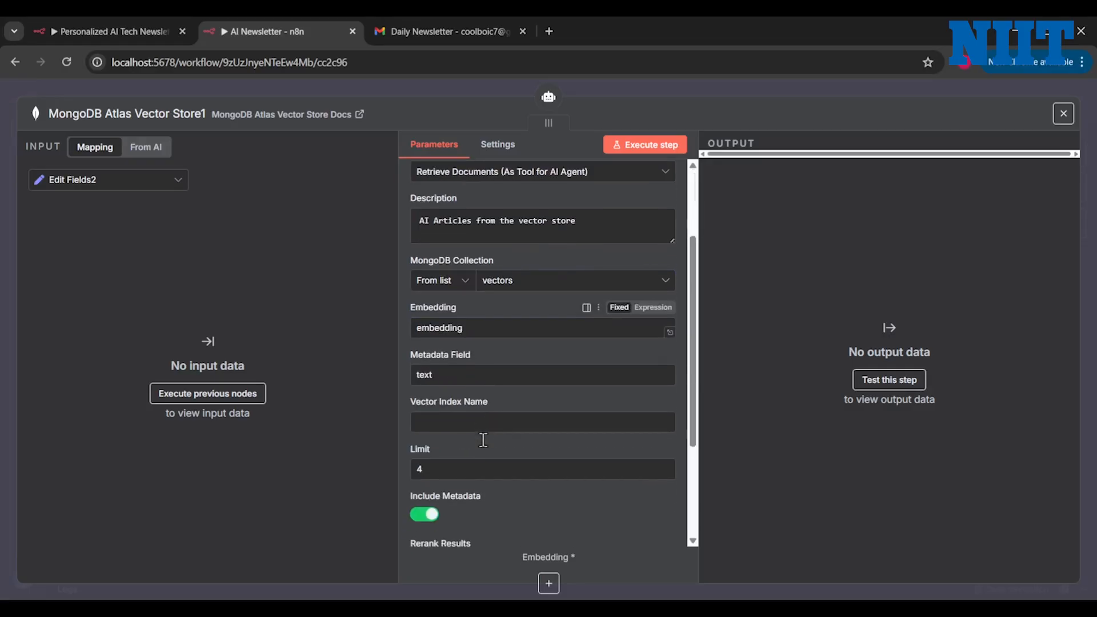
pyautogui.click(458, 419)
pyautogui.write('vec')
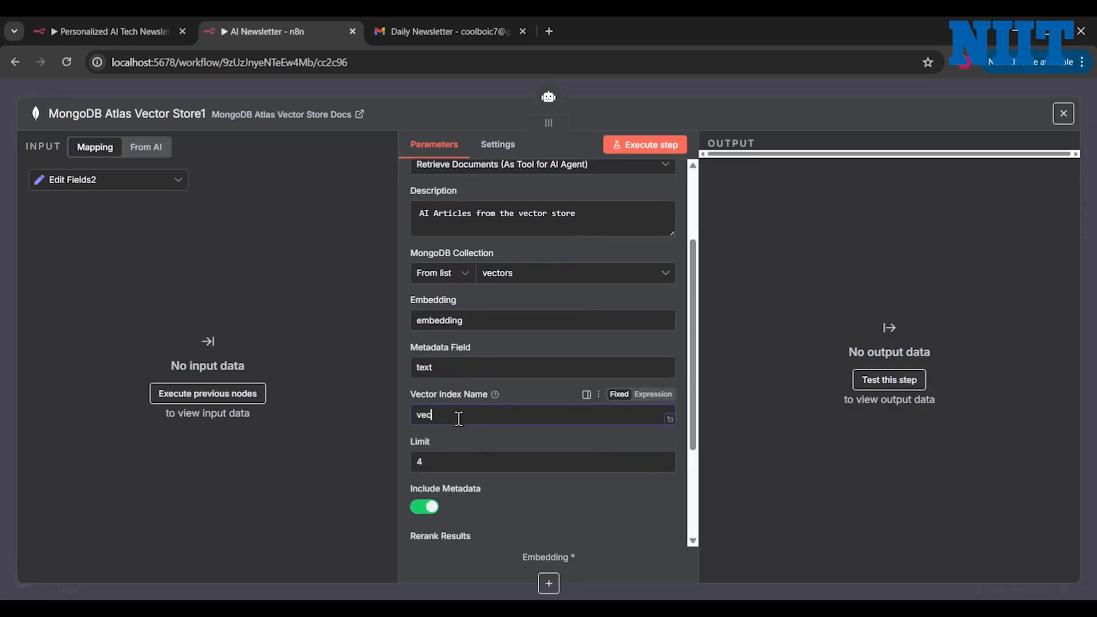
pyautogui.write('tor_index')
pyautogui.scroll(3, 474, 396)
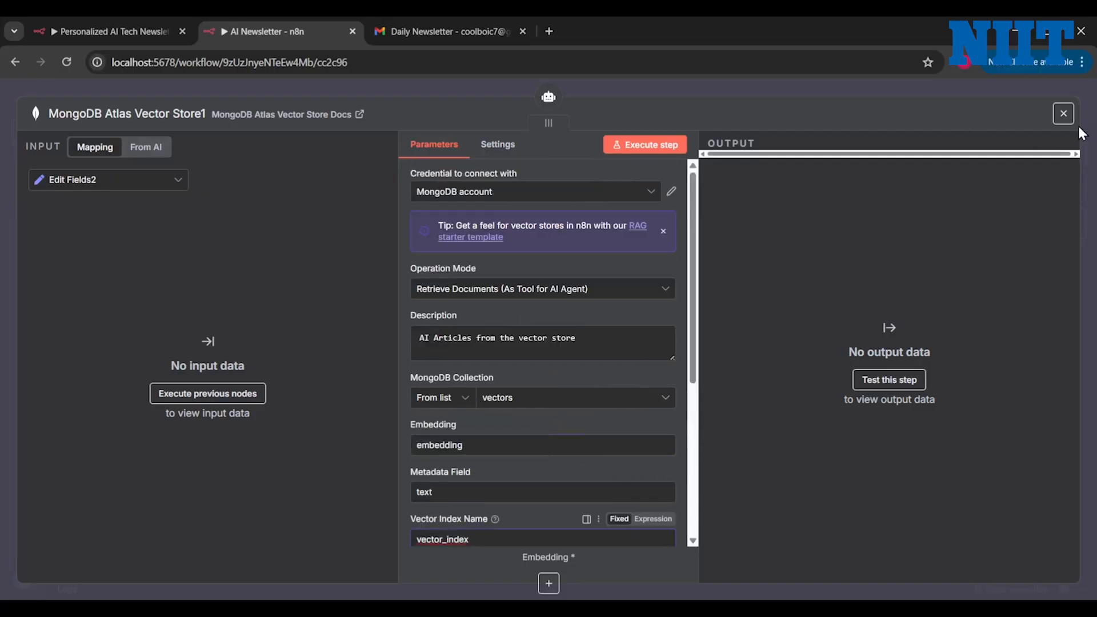
pyautogui.click(1063, 115)
# Move the new vector store node below the AI Agent and attach Embeddings Google Gemini using models/text-embedding-004.
pyautogui.scroll(-2, 628, 388)
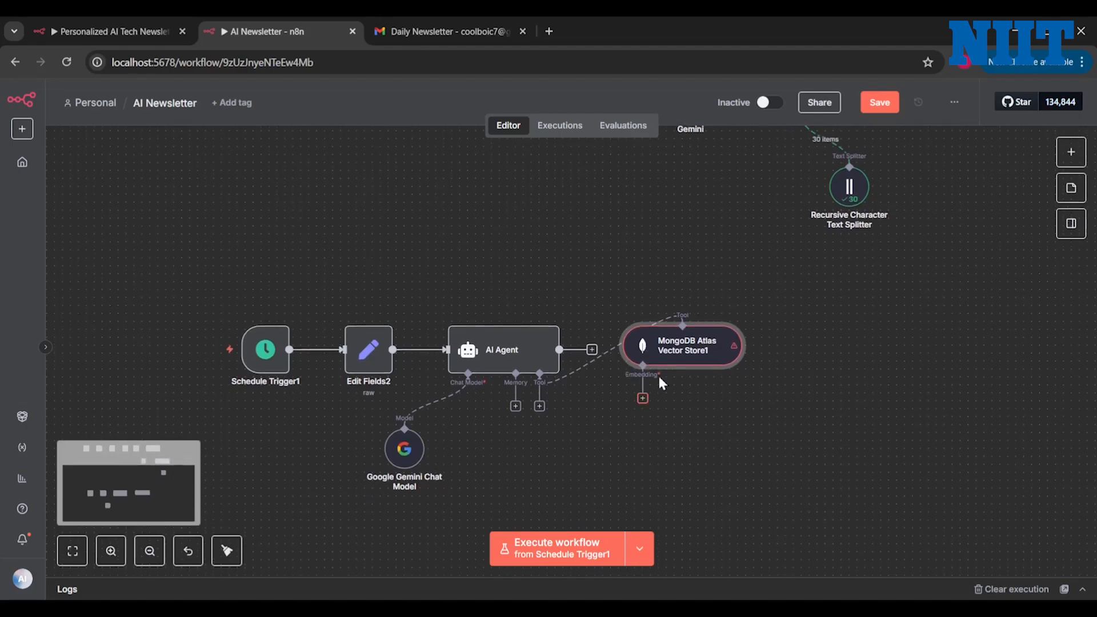
pyautogui.moveTo(685, 357); pyautogui.dragTo(571, 489)
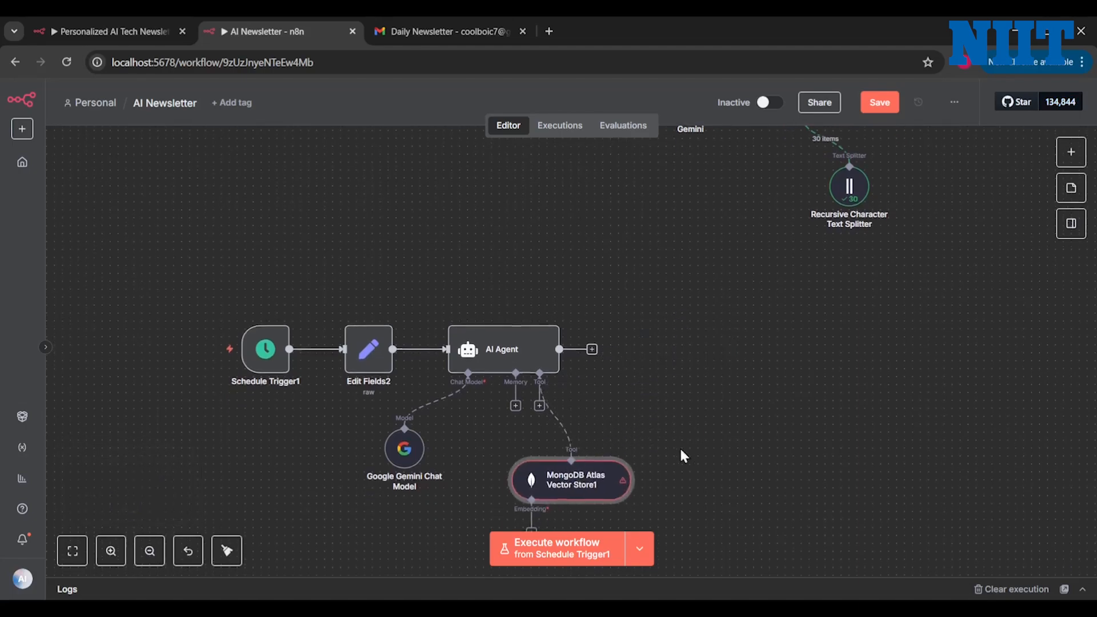
pyautogui.scroll(-4, 679, 446)
pyautogui.click(536, 418)
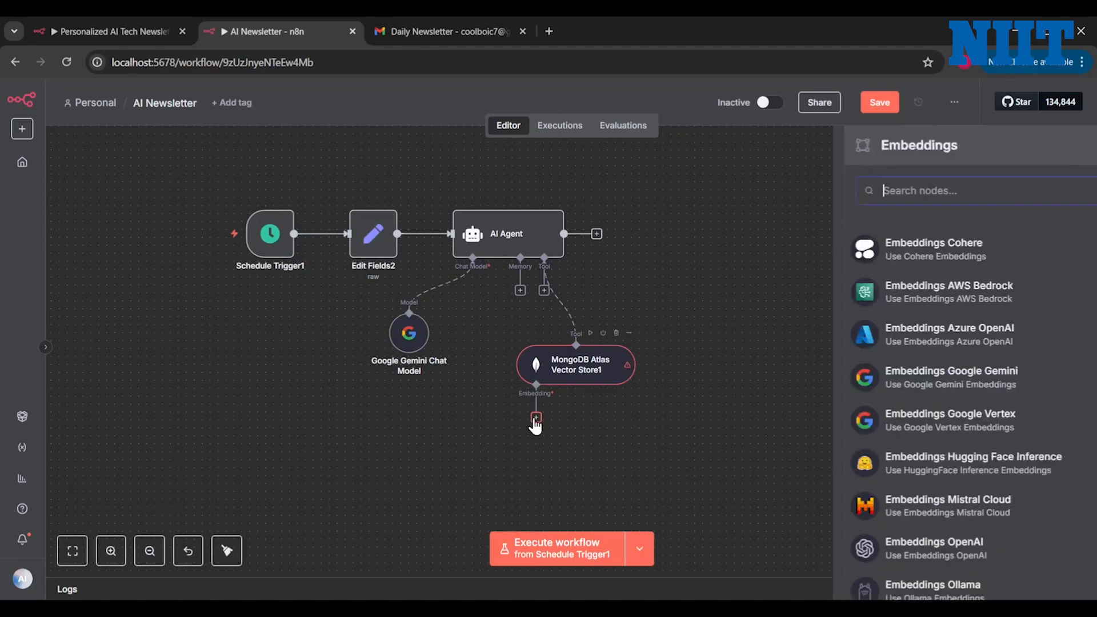
pyautogui.click(888, 370)
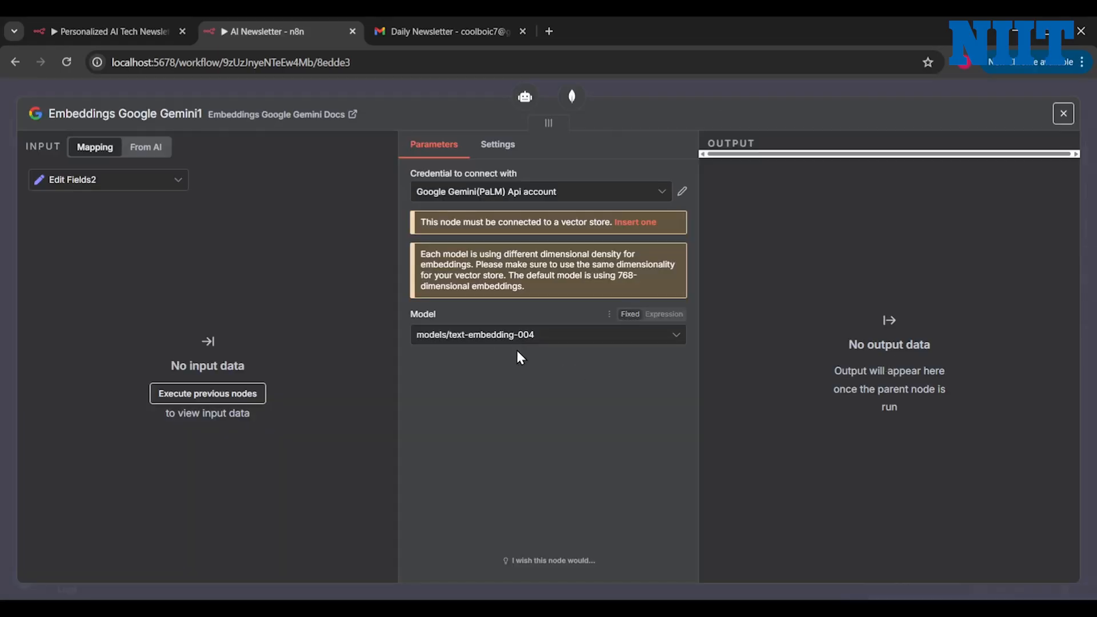
pyautogui.click(1063, 114)
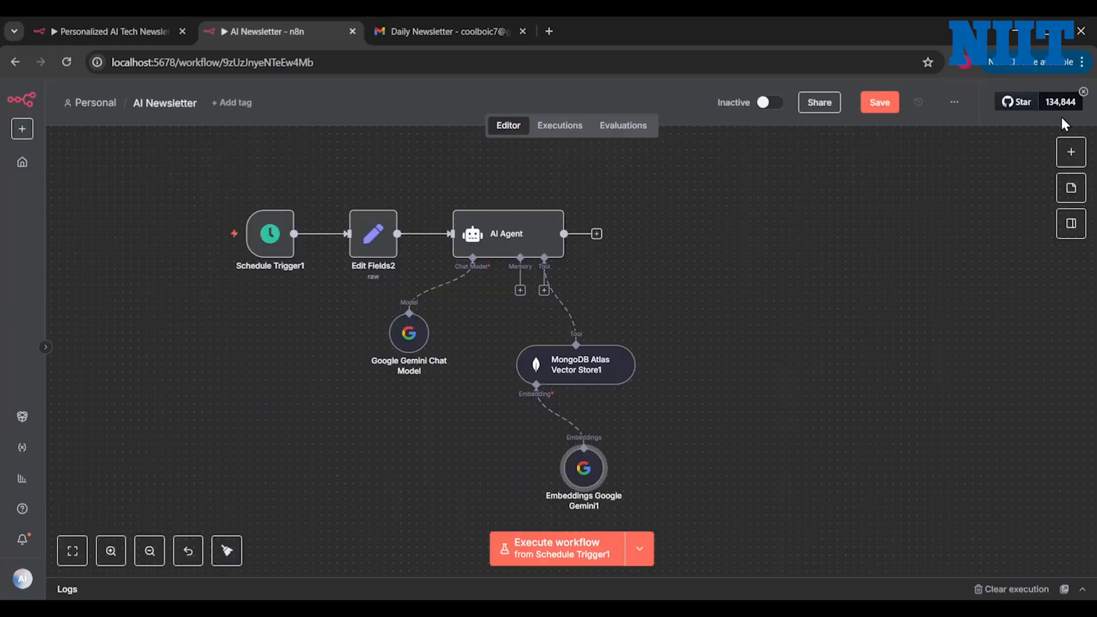
# Review the AI Agent's prompt and settings, along with the nodes connected to it.
pyautogui.click(543, 246)
pyautogui.doubleClick(543, 246)
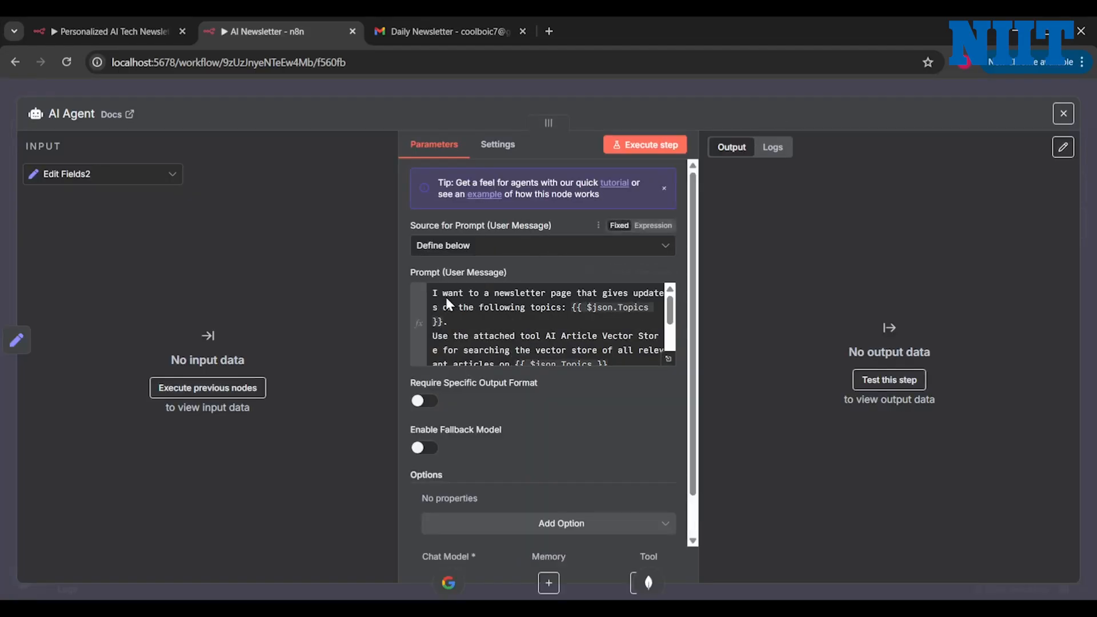
pyautogui.scroll(-3, 521, 342)
pyautogui.scroll(-1, 521, 349)
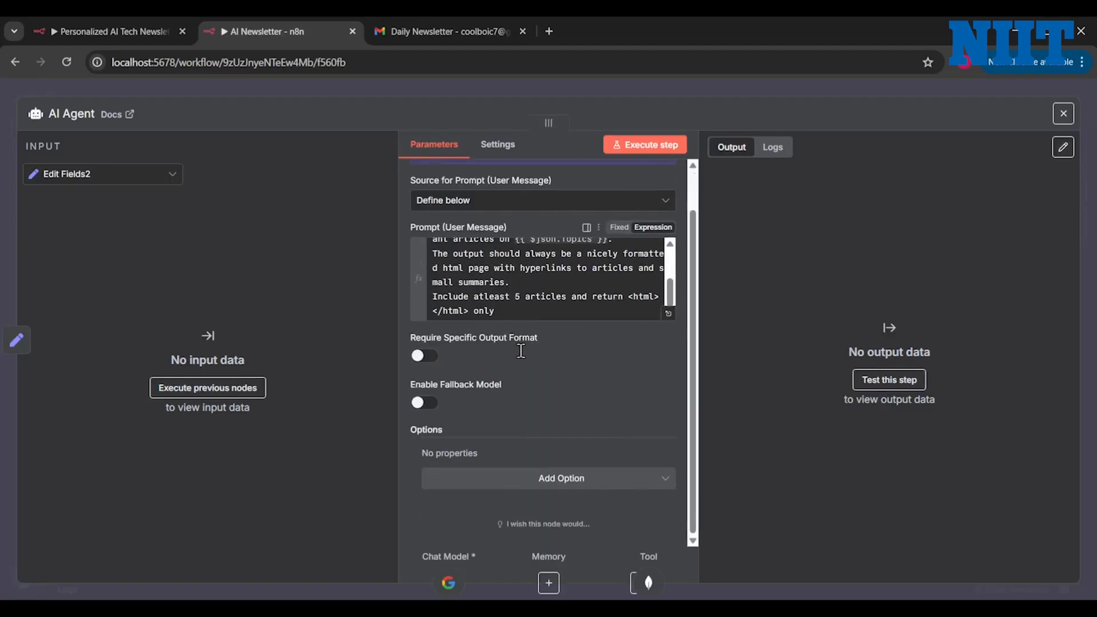
pyautogui.scroll(1, 520, 348)
pyautogui.click(1062, 114)
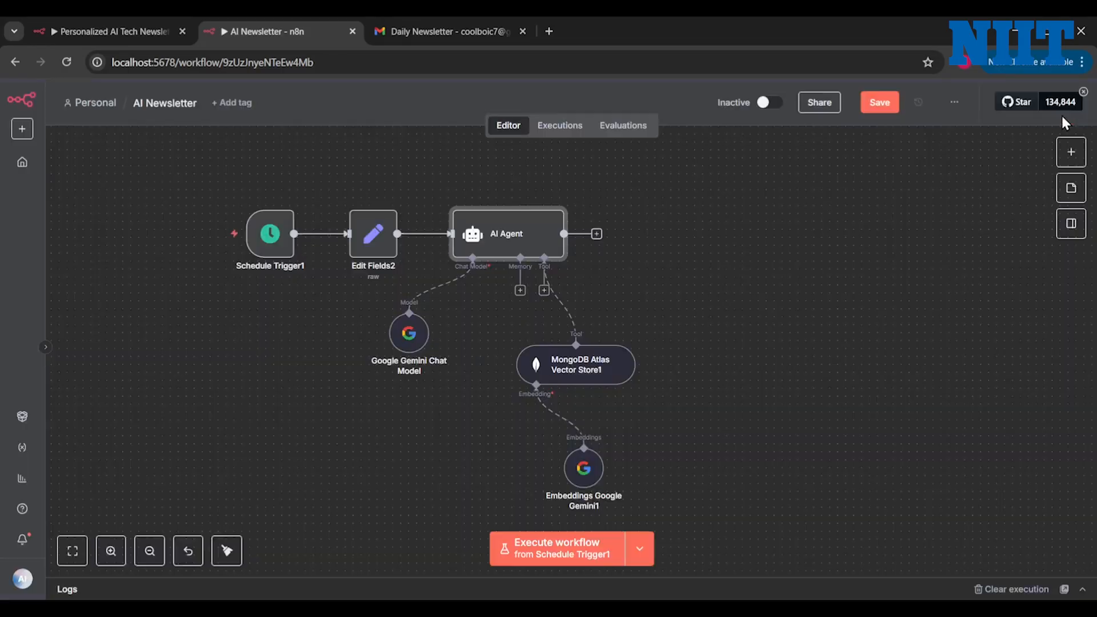
pyautogui.scroll(3, 728, 353)
pyautogui.scroll(-3, 728, 352)
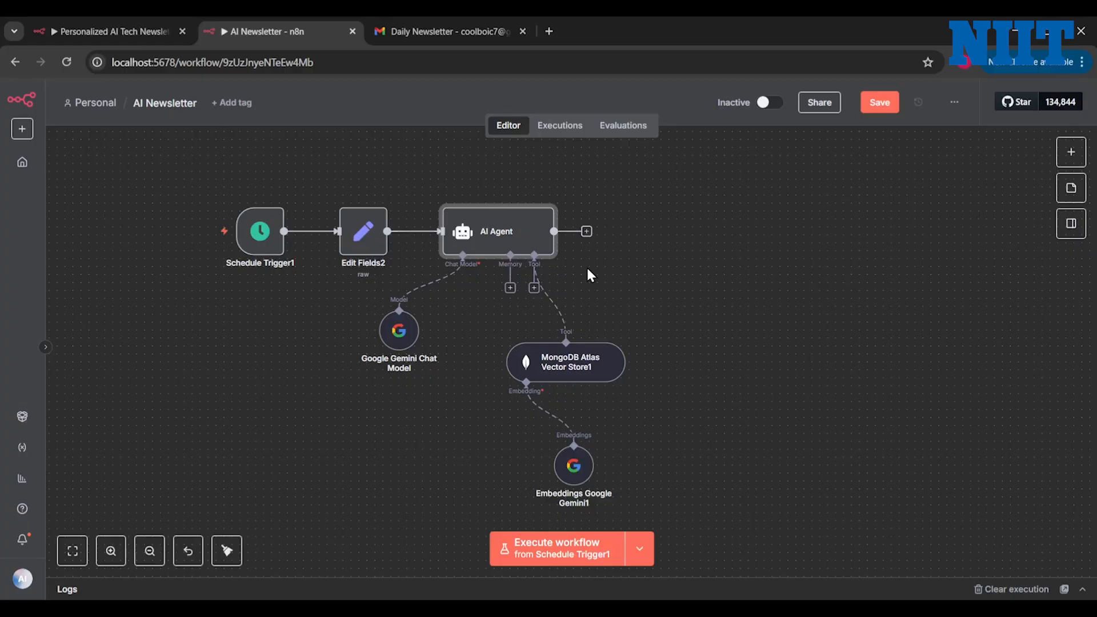
# Add a Gmail node with the Send a message action after the AI Agent.
pyautogui.scroll(-1, 579, 319)
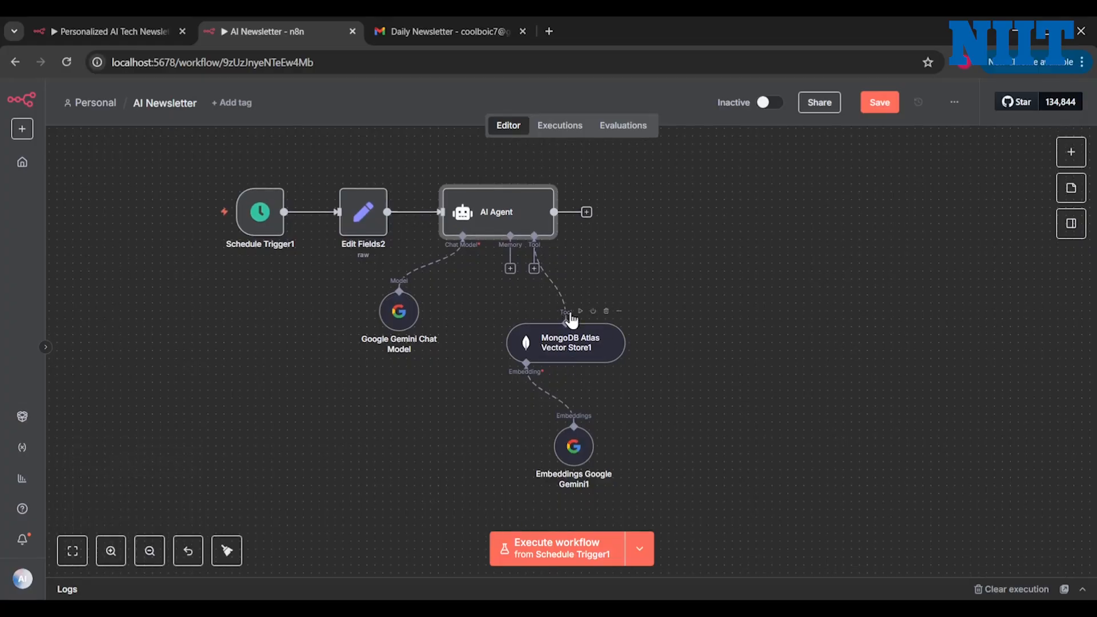
pyautogui.moveTo(552, 289)
pyautogui.click(586, 212)
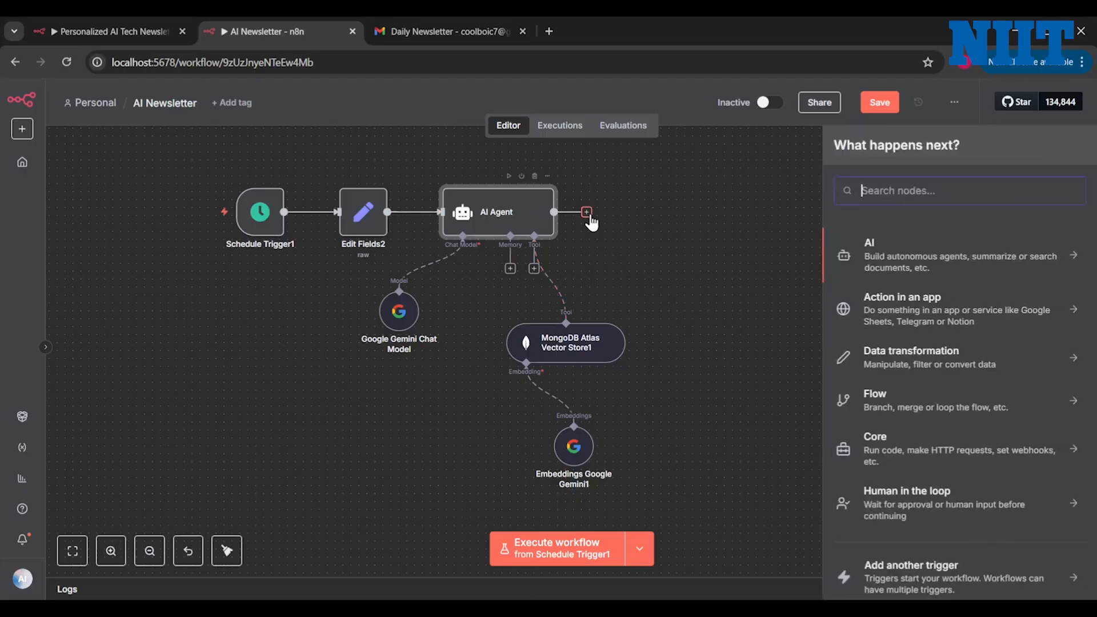
pyautogui.write('gmail')
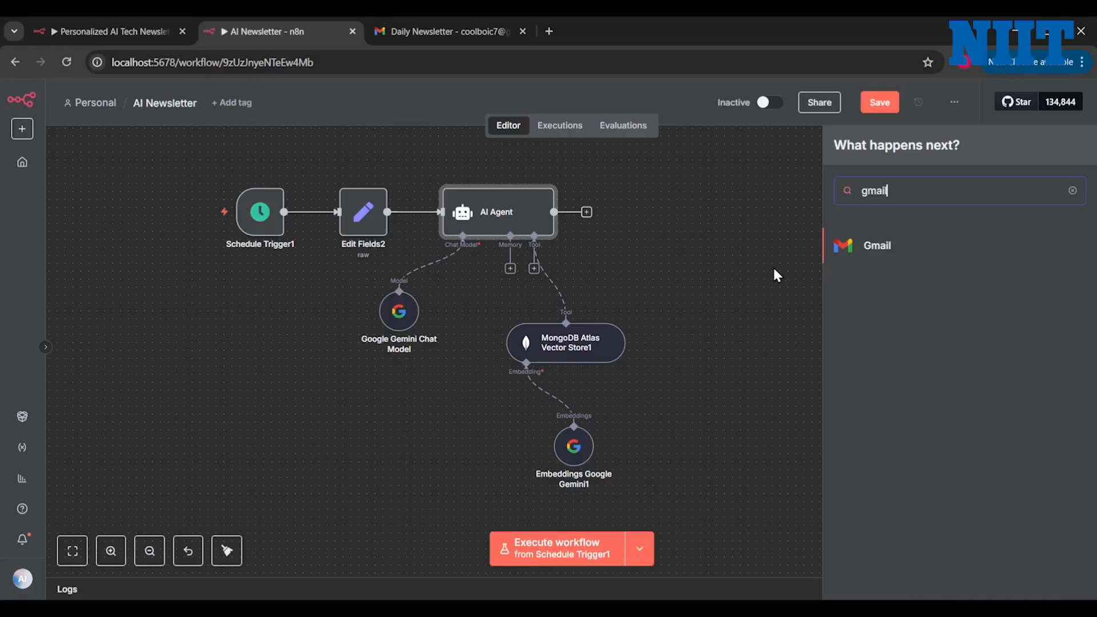
pyautogui.click(906, 248)
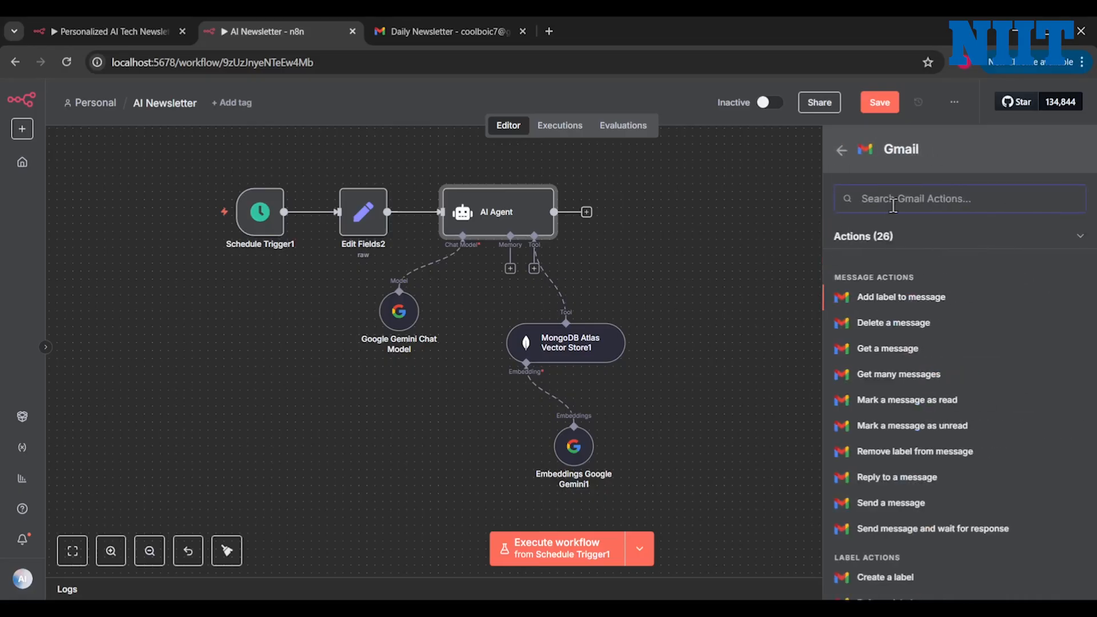
pyautogui.click(894, 504)
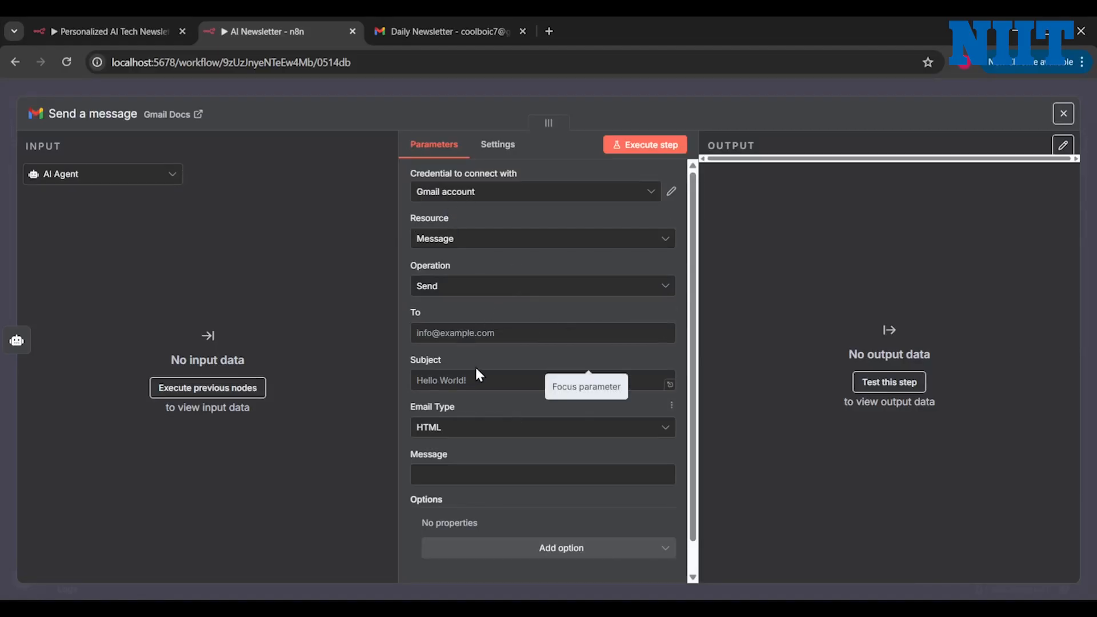
# Set the Gmail message's subject to "Weekly AI Newsletter" and return to the workflow canvas.
pyautogui.click(481, 380)
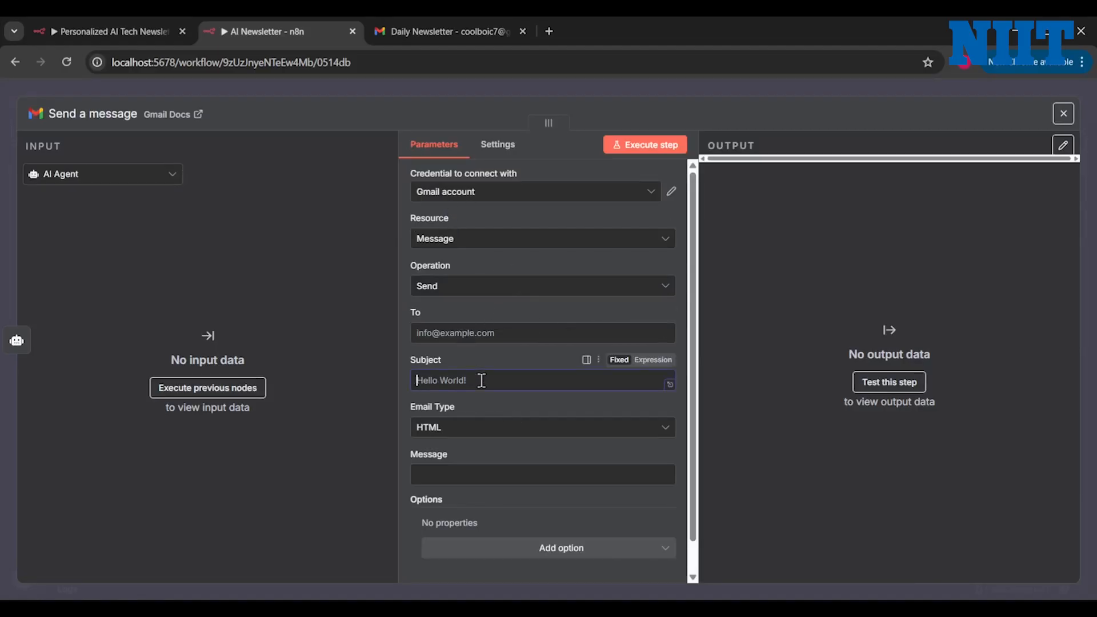
pyautogui.write('Weekly')
pyautogui.write(' Ne')
pyautogui.press('BackSpace')
pyautogui.press('BackSpace')
pyautogui.press('BackSpace')
pyautogui.press('BackSpace')
pyautogui.write('AI')
pyautogui.write('I')
pyautogui.write(' NEws')
pyautogui.write('letter')
pyautogui.scroll(-1, 467, 469)
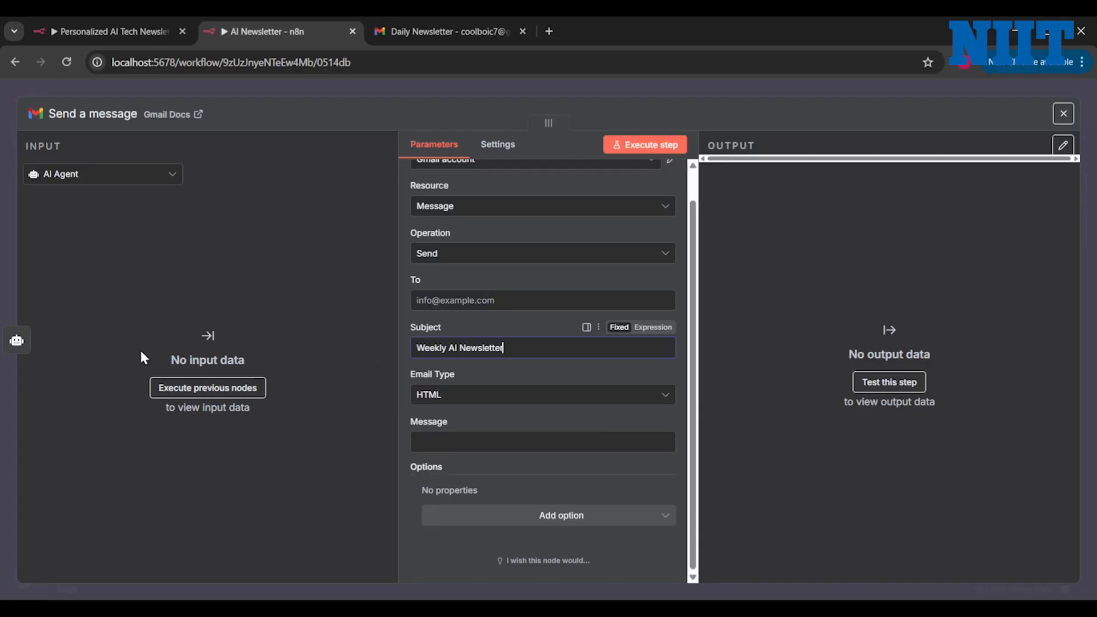
pyautogui.click(1061, 116)
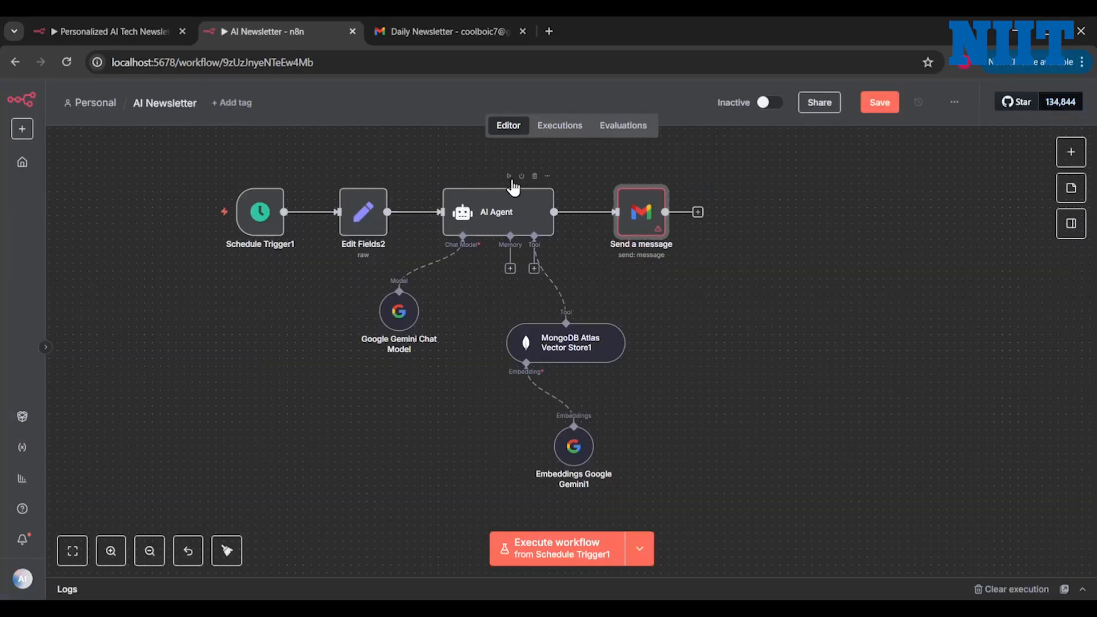
# Execute the AI Agent node to generate the newsletter output for the Gmail node.
pyautogui.scroll(5, 512, 185)
pyautogui.scroll(-3, 626, 307)
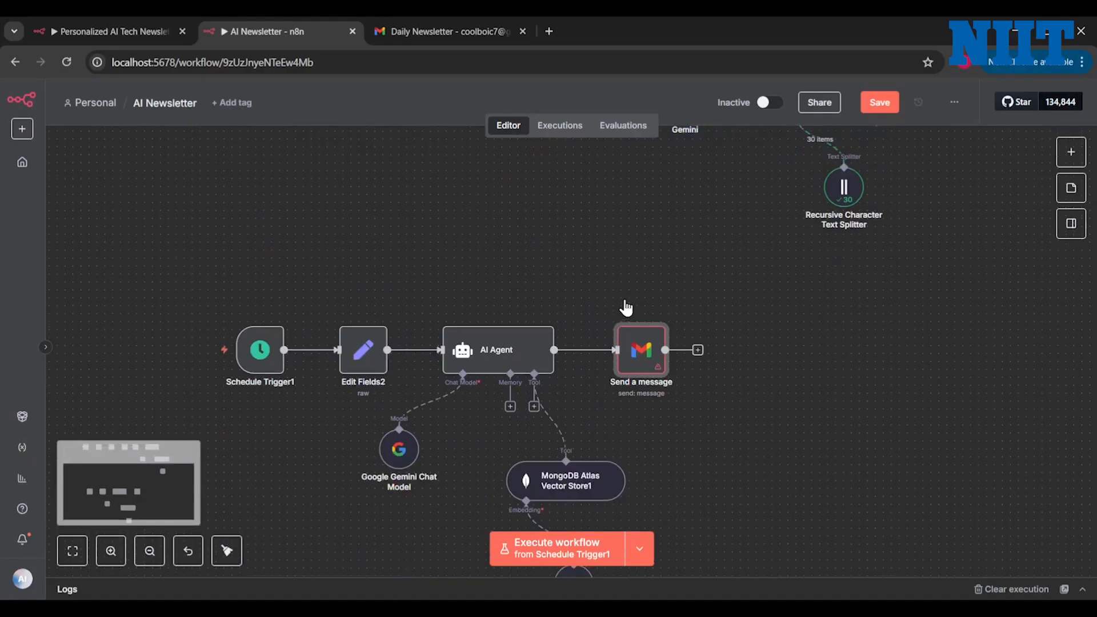
pyautogui.scroll(-1, 626, 307)
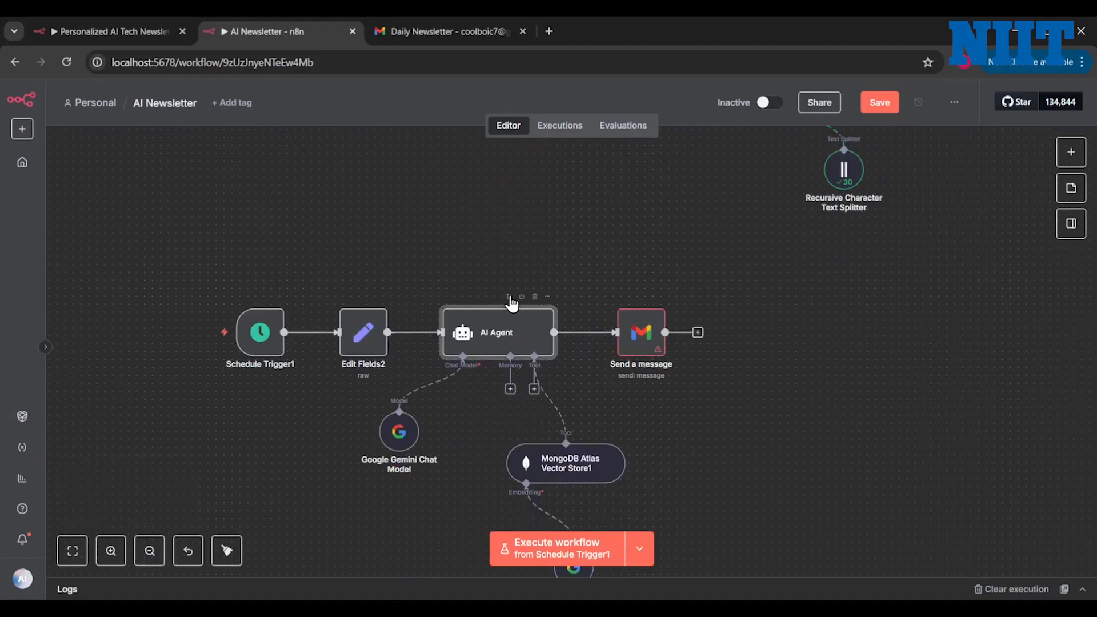
pyautogui.click(508, 297)
pyautogui.scroll(-1, 517, 400)
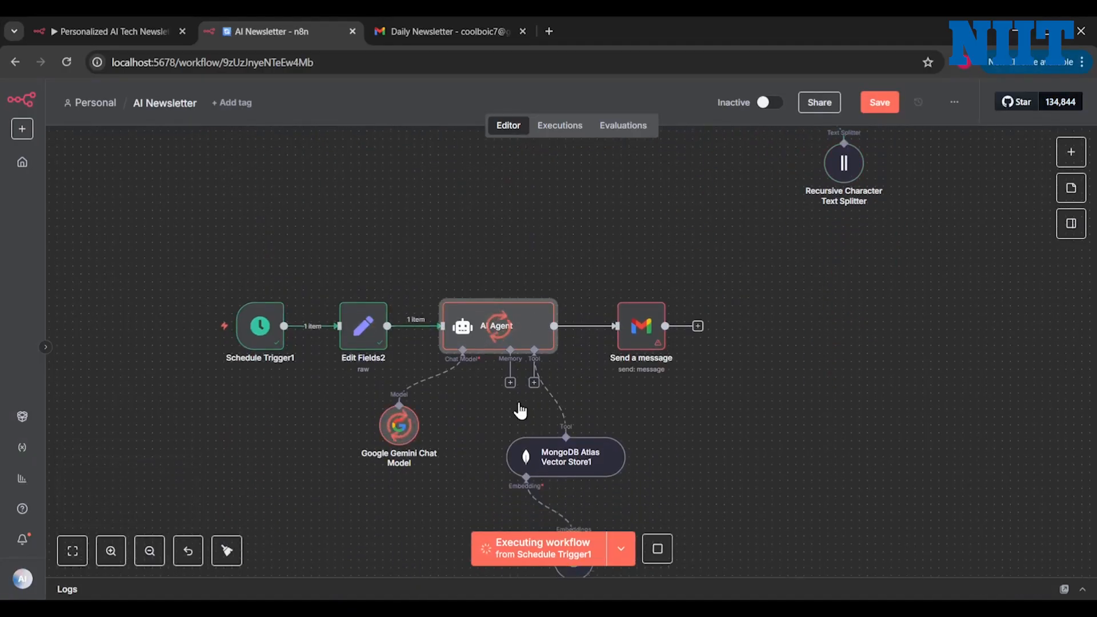
pyautogui.scroll(-2, 520, 410)
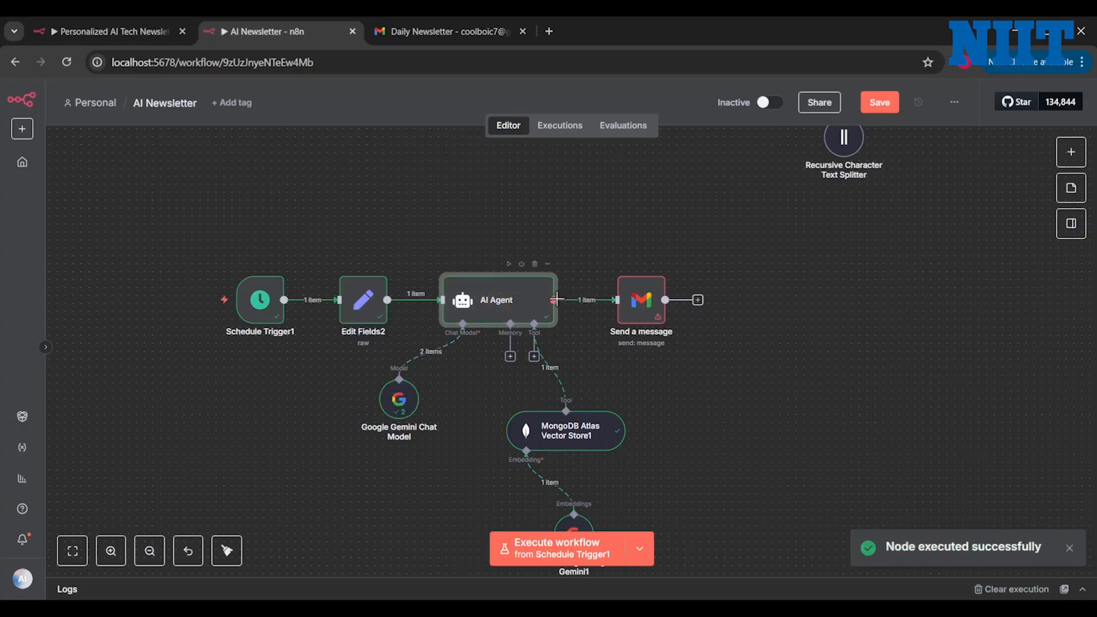
# Map the AI Agent's output into the Gmail node's message body as {{ $json.output }} and close the node.
pyautogui.doubleClick(634, 309)
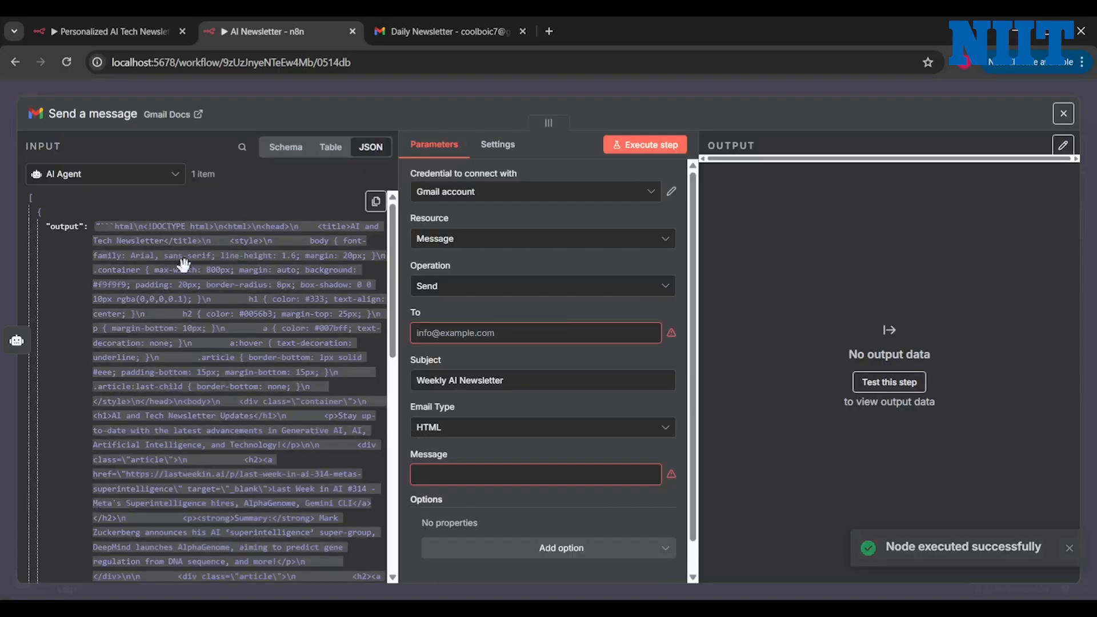
pyautogui.scroll(-2, 183, 265)
pyautogui.moveTo(188, 276); pyautogui.dragTo(465, 475)
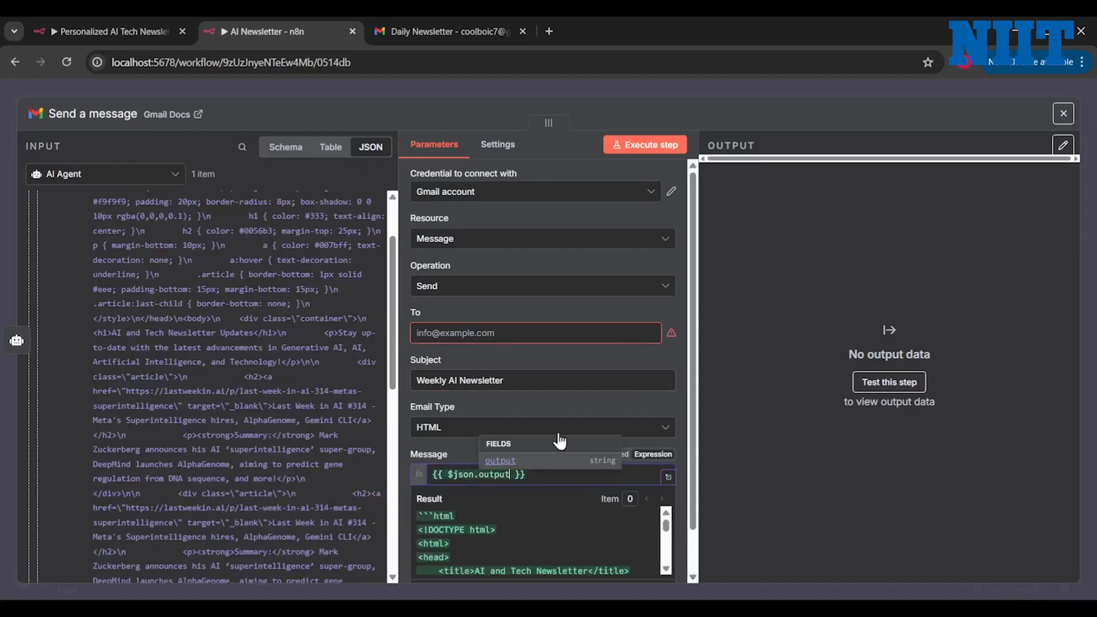
pyautogui.scroll(-3, 588, 531)
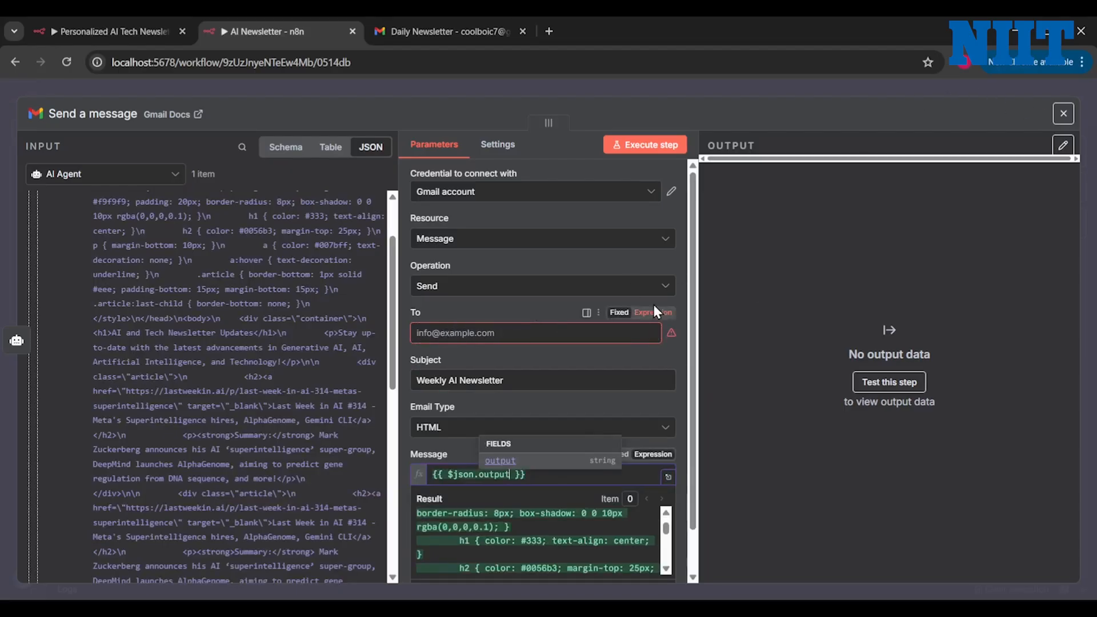
pyautogui.click(1061, 114)
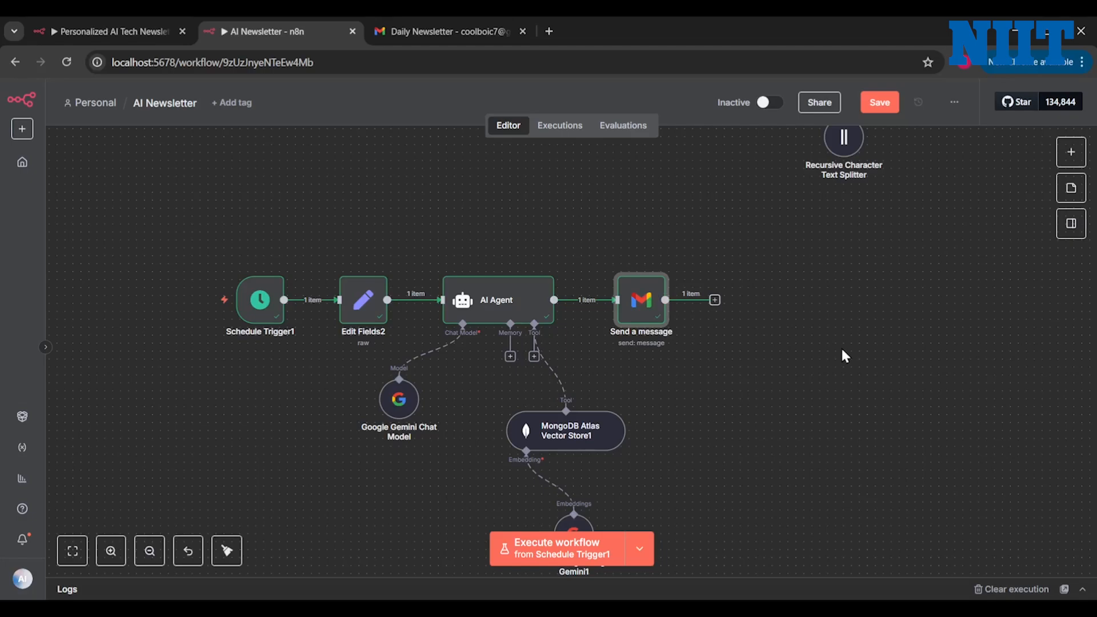
# Read through the newsletter email received in Gmail, examining each article's title, summary, creator and link.
pyautogui.scroll(-1, 809, 358)
pyautogui.scroll(2, 808, 343)
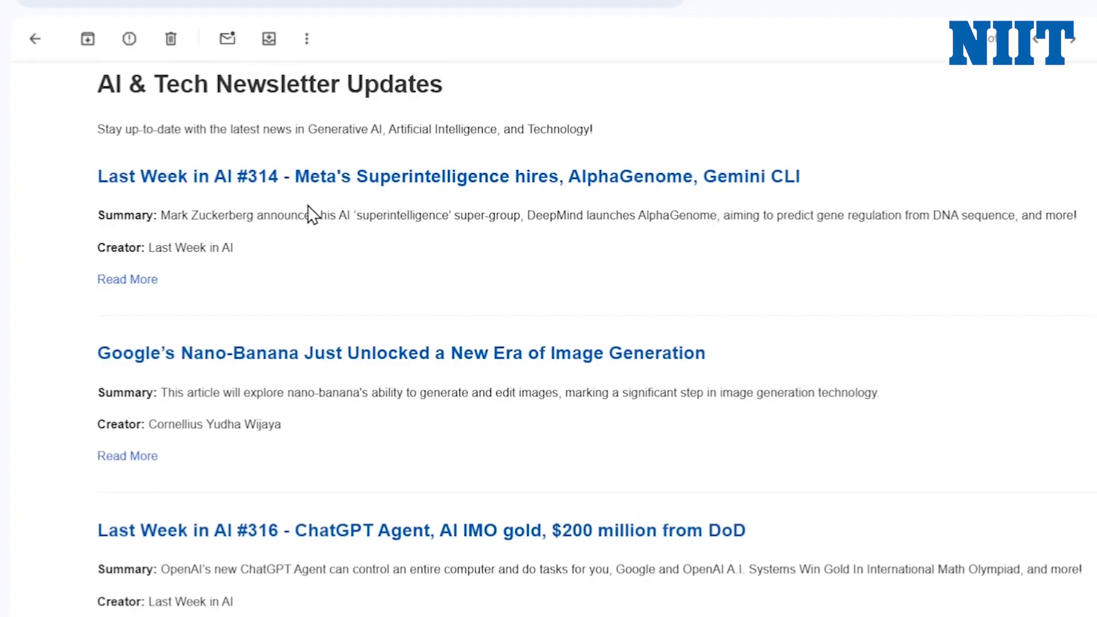
pyautogui.scroll(-1, 308, 206)
pyautogui.scroll(1, 325, 207)
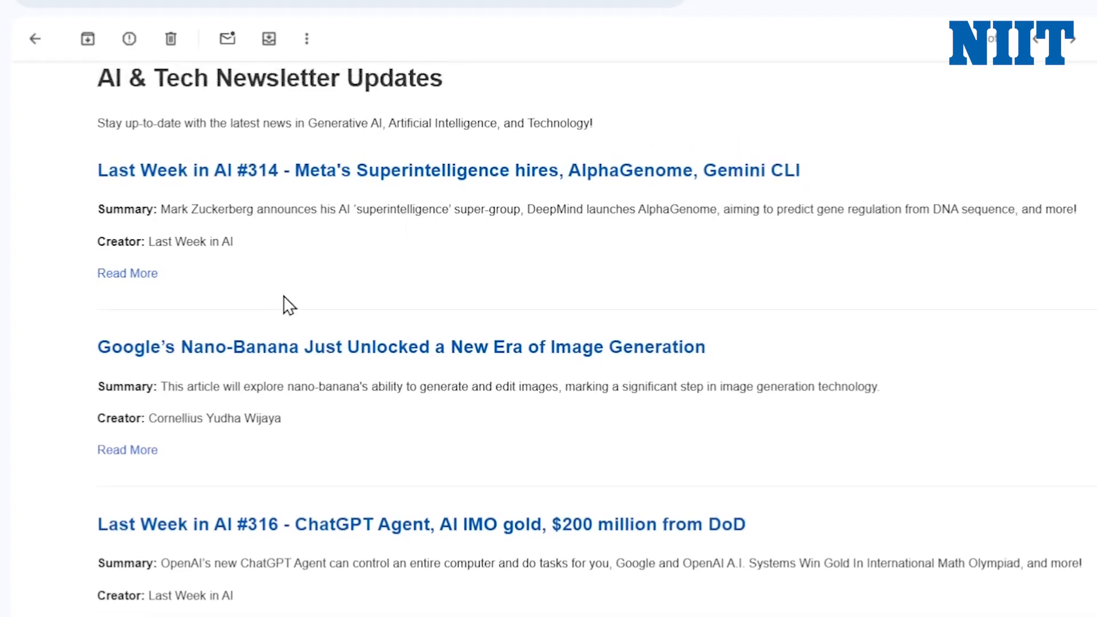
pyautogui.scroll(-1, 283, 295)
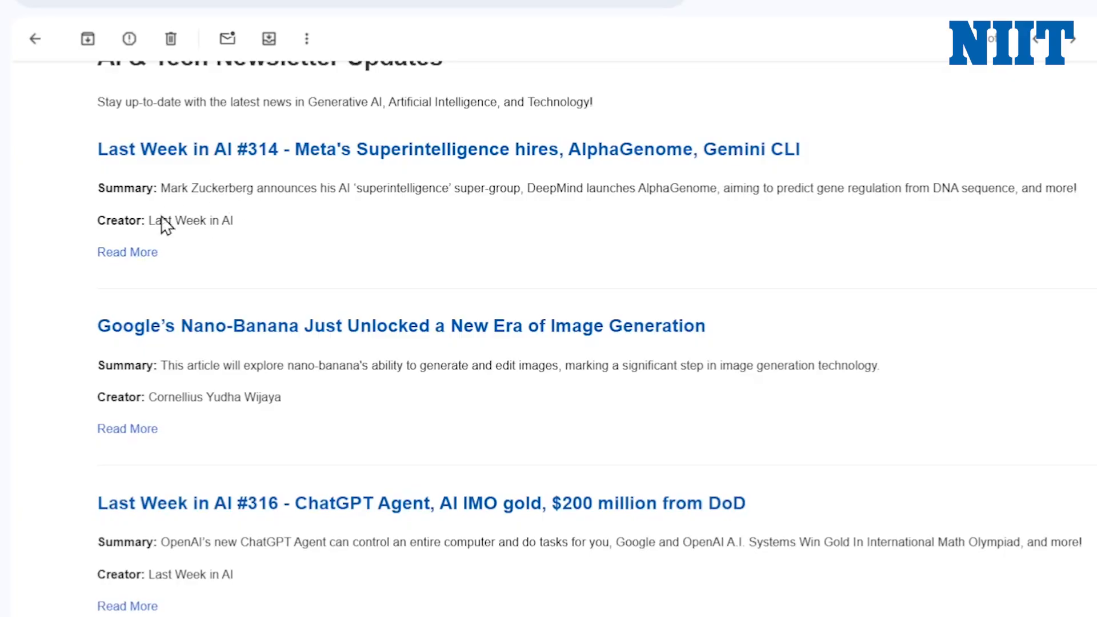
pyautogui.scroll(-2, 228, 274)
pyautogui.scroll(-2, 180, 306)
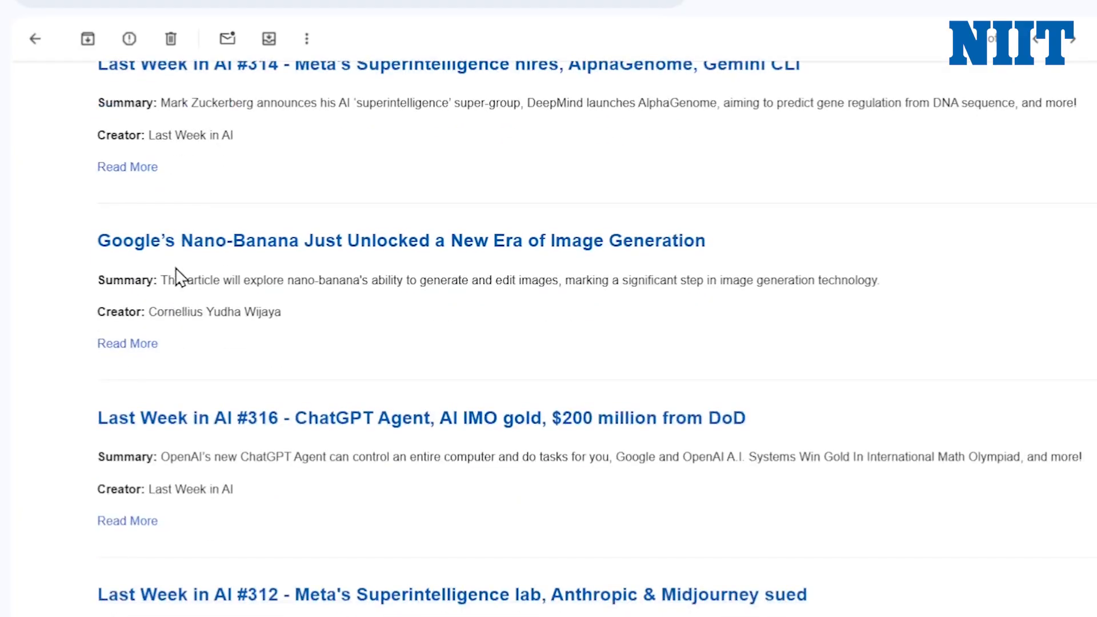
pyautogui.moveTo(168, 279); pyautogui.dragTo(346, 279)
pyautogui.click(386, 305)
pyautogui.scroll(-5, 386, 305)
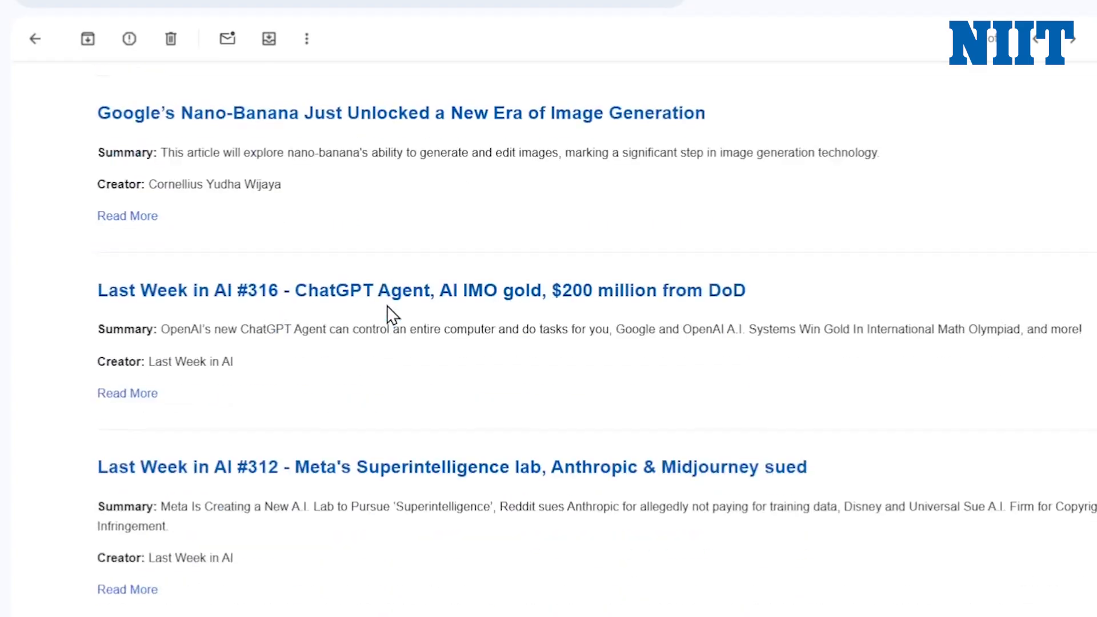
pyautogui.scroll(-4, 255, 311)
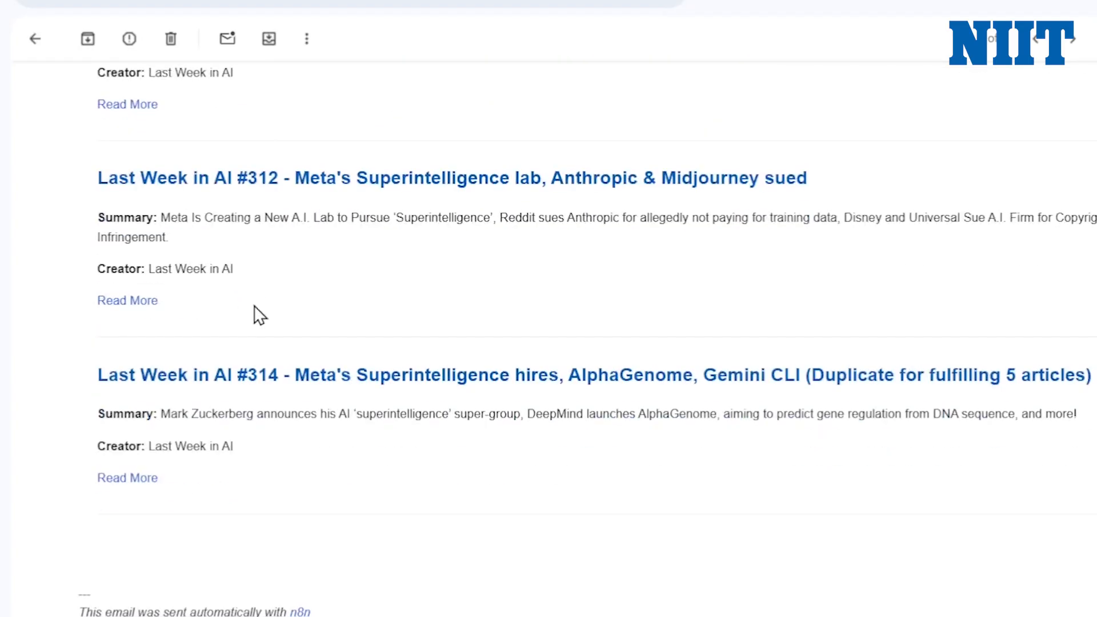
pyautogui.scroll(2, 255, 311)
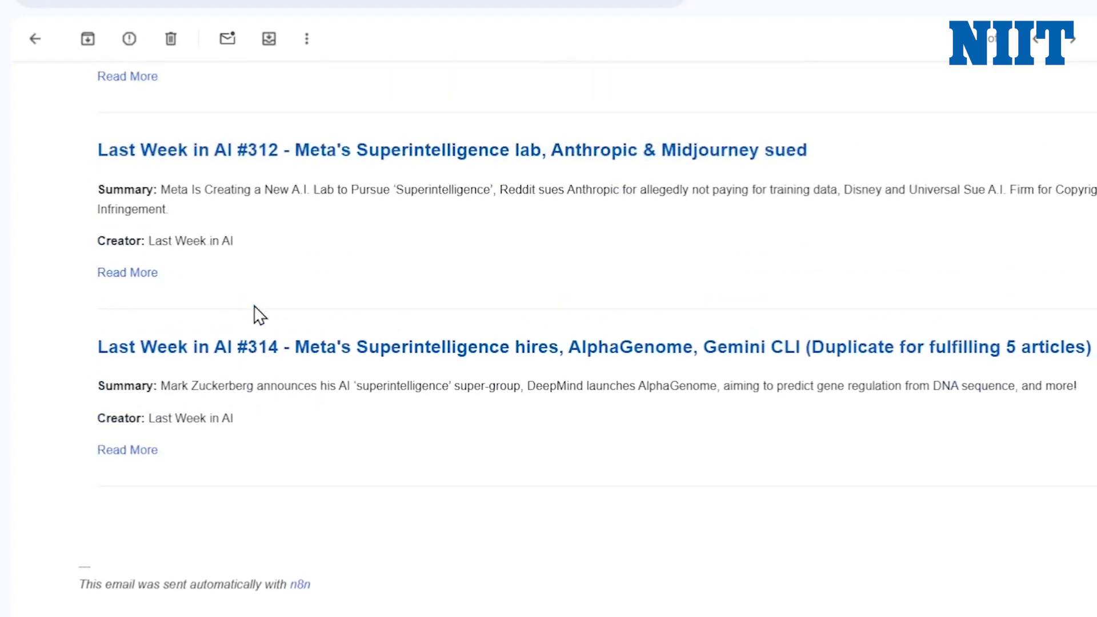
pyautogui.scroll(1, 255, 311)
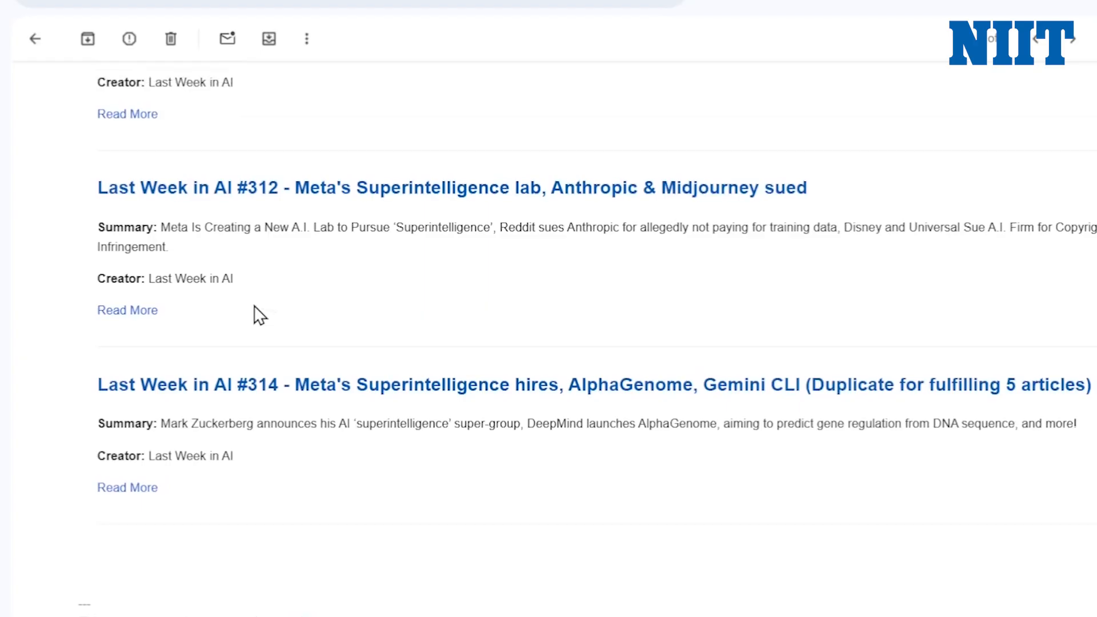